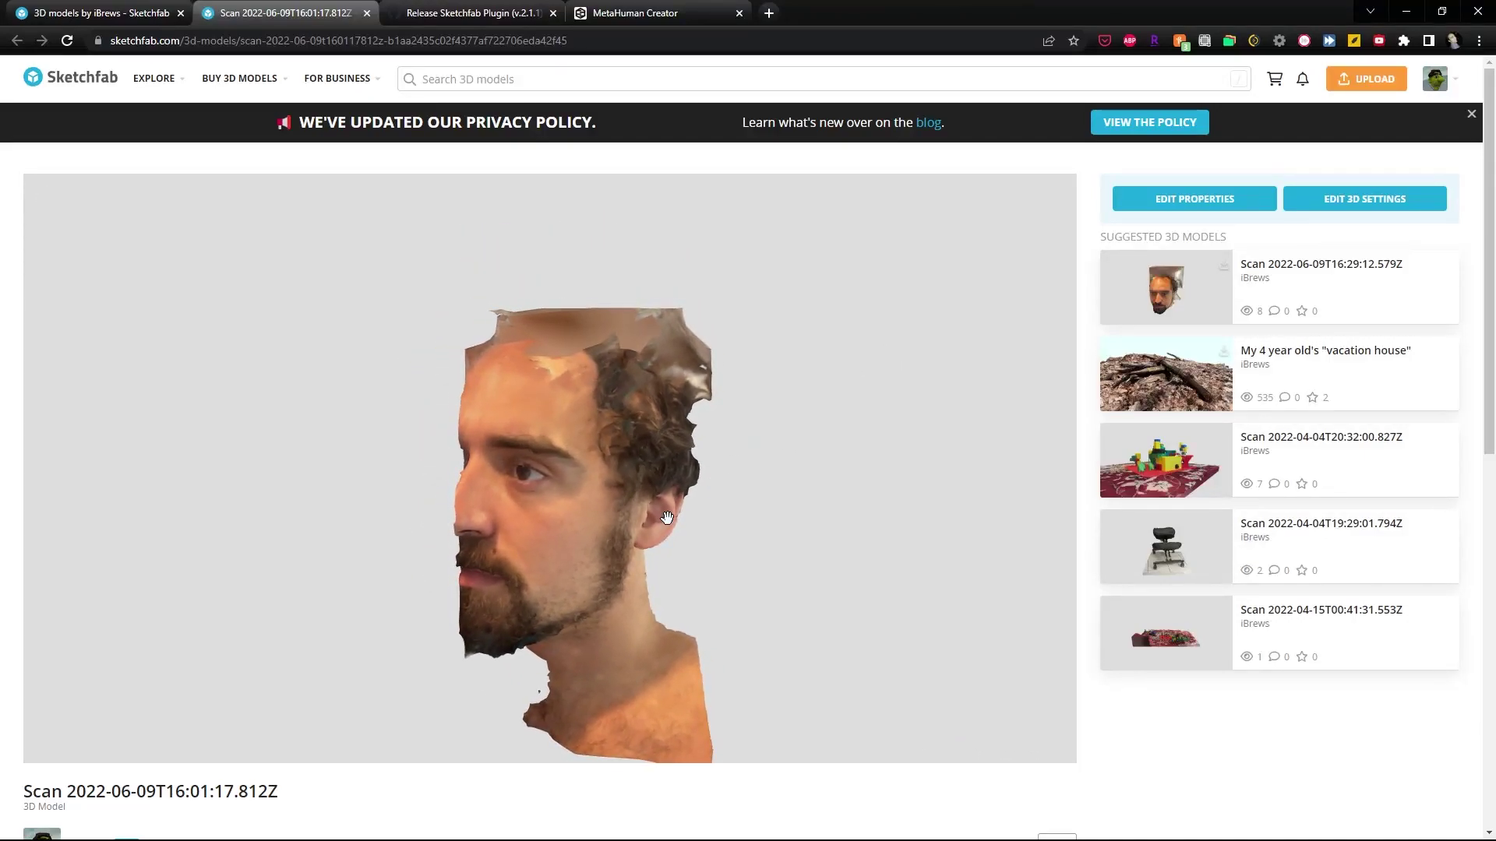
Orbit and zoom around the first face scan, then open Scan 2022-06-09T16:29:12.579Z
scroll(667, 517, "up", 5)
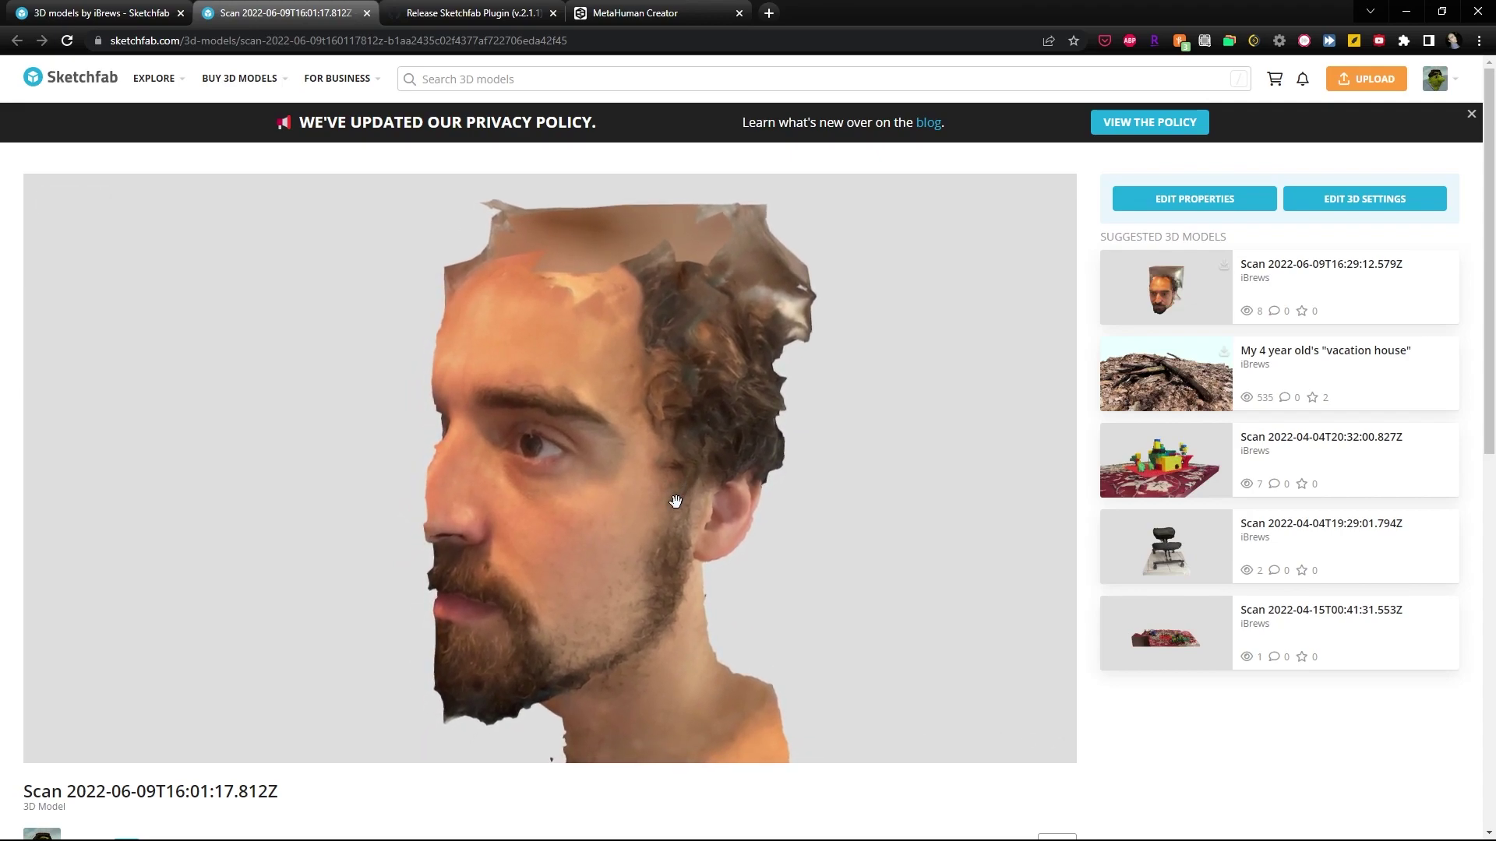
left_click_drag(676, 501, 672, 604)
scroll(574, 470, "up", 8)
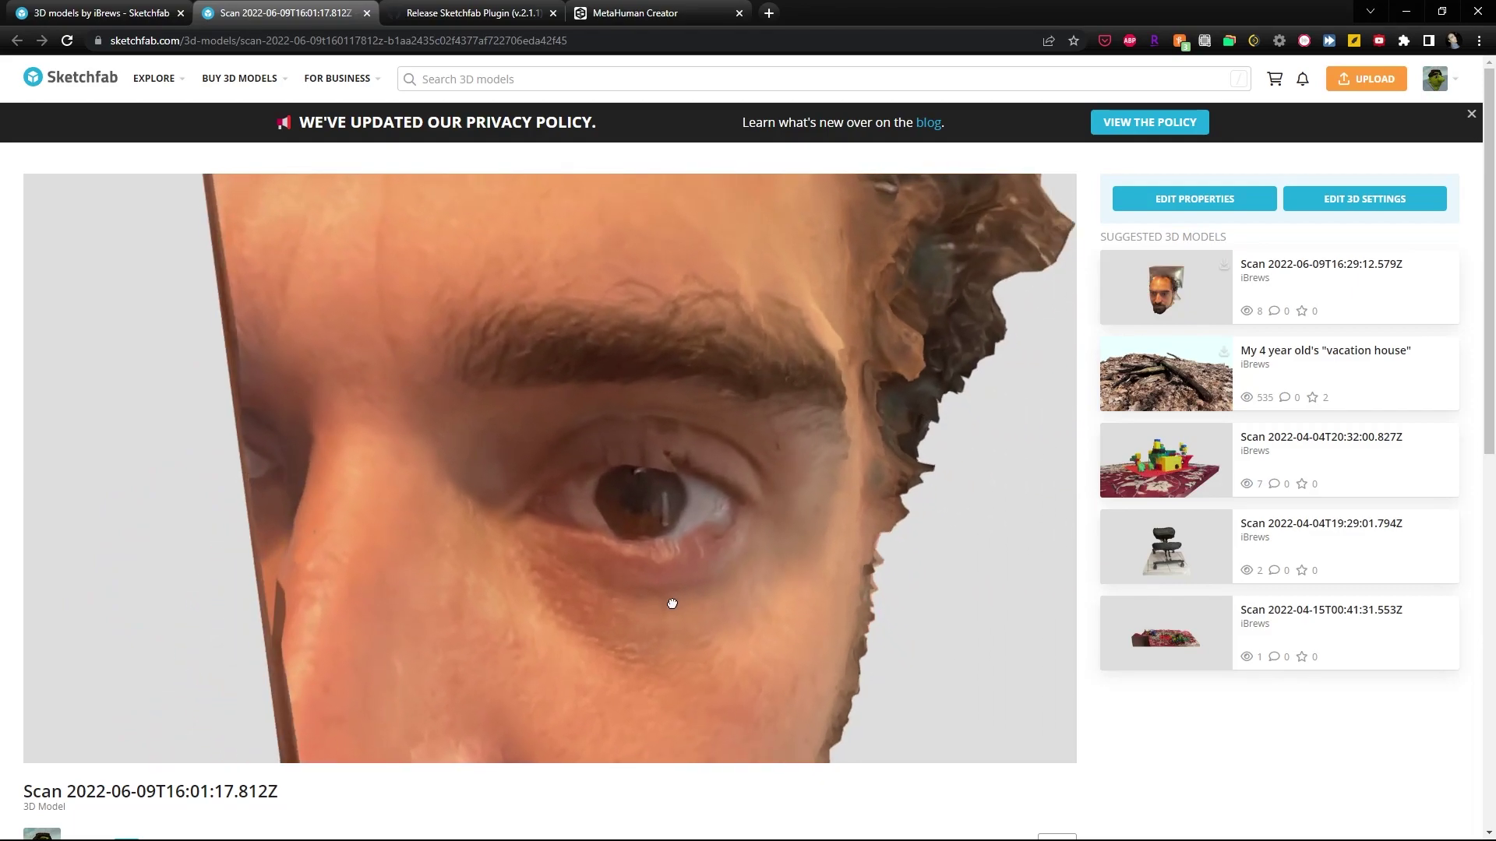
scroll(672, 604, "down", 10)
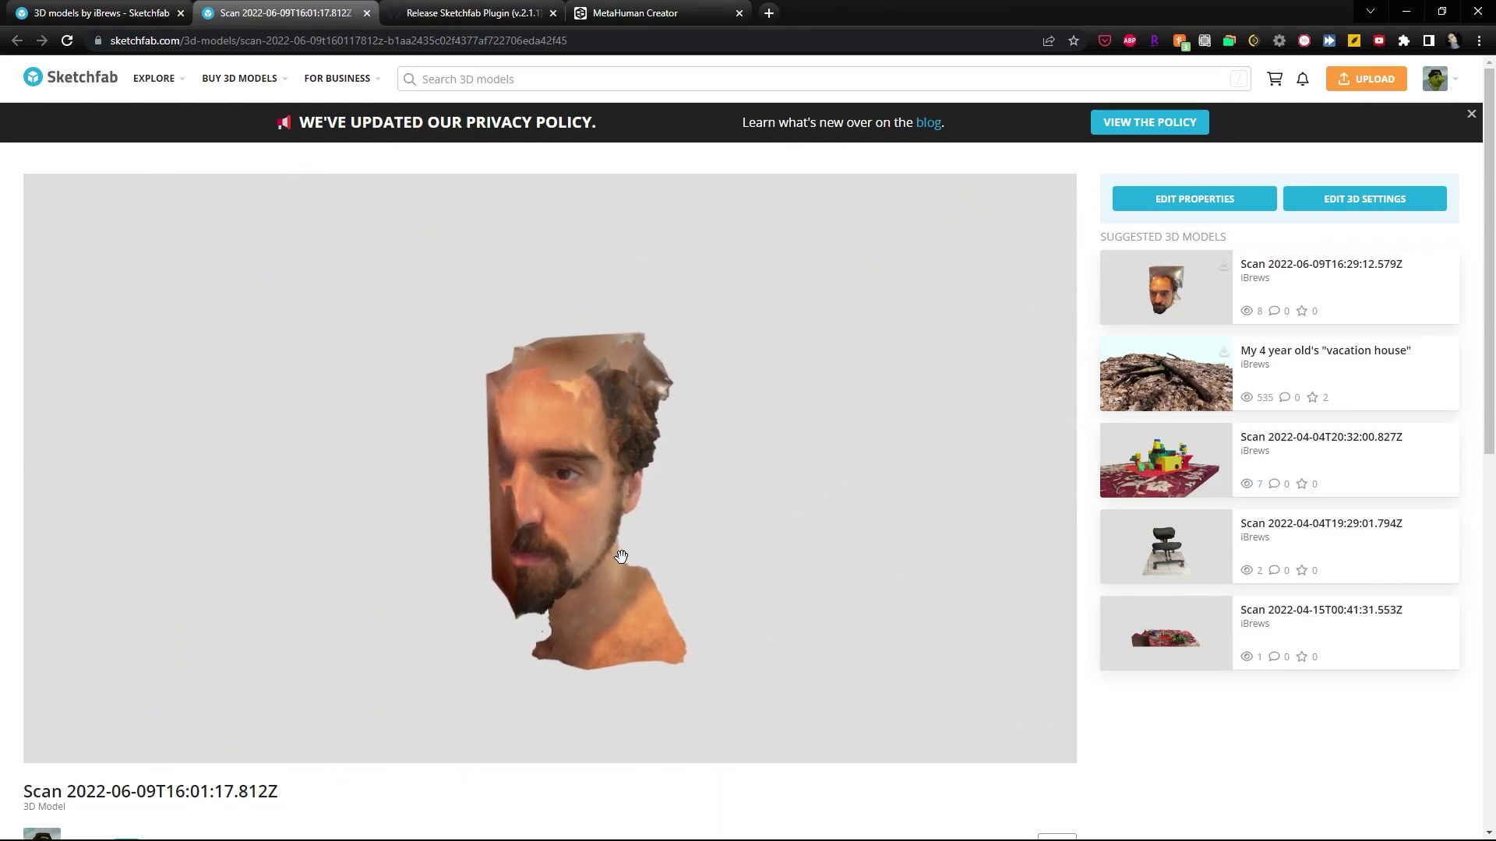
left_click_drag(621, 556, 637, 496)
left_click_drag(749, 495, 585, 484)
scroll(577, 465, "up", 5)
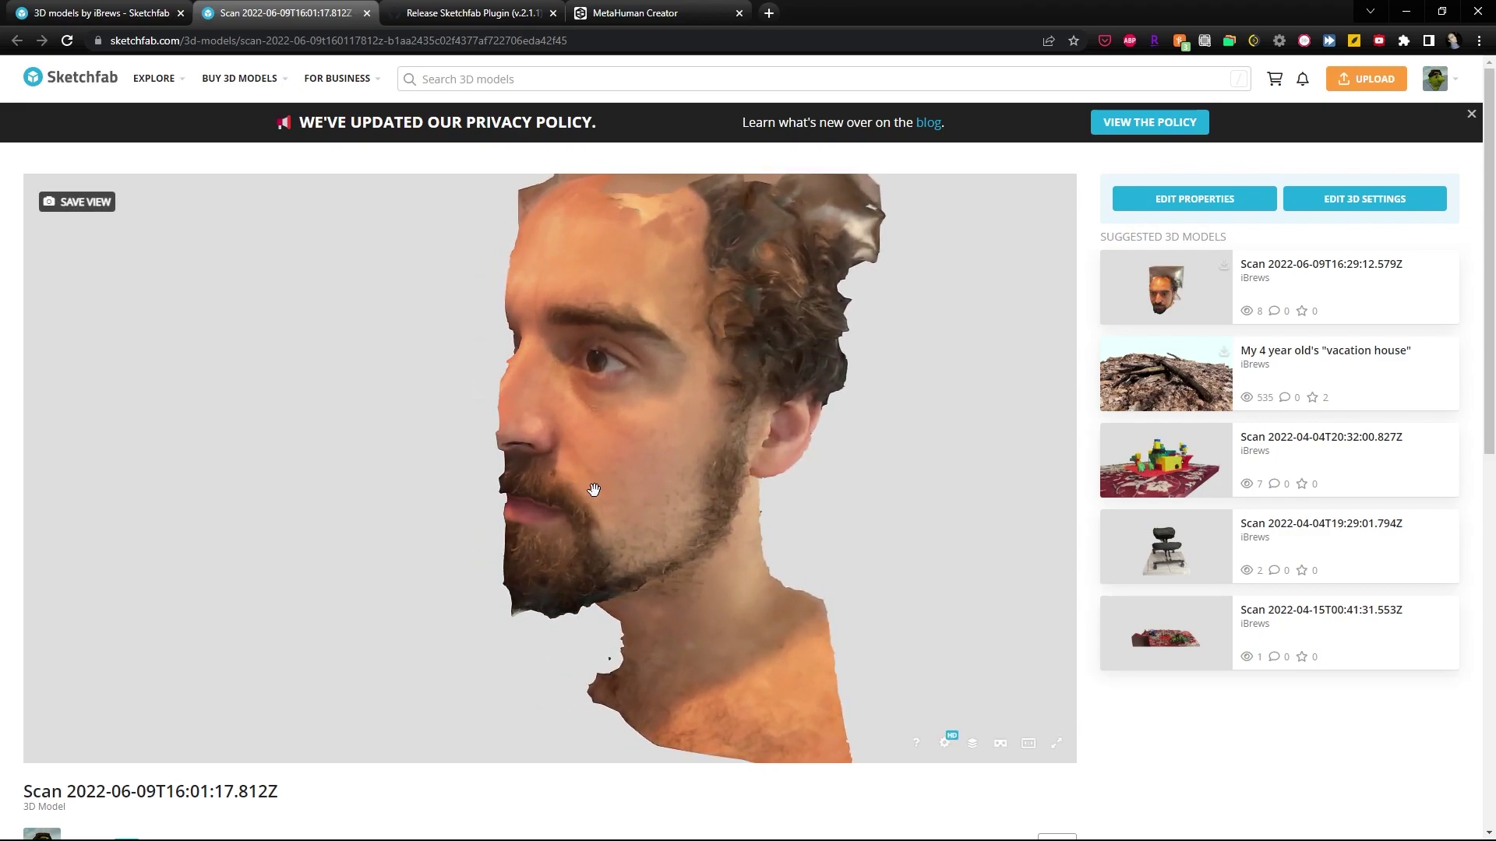
left_click(1195, 314)
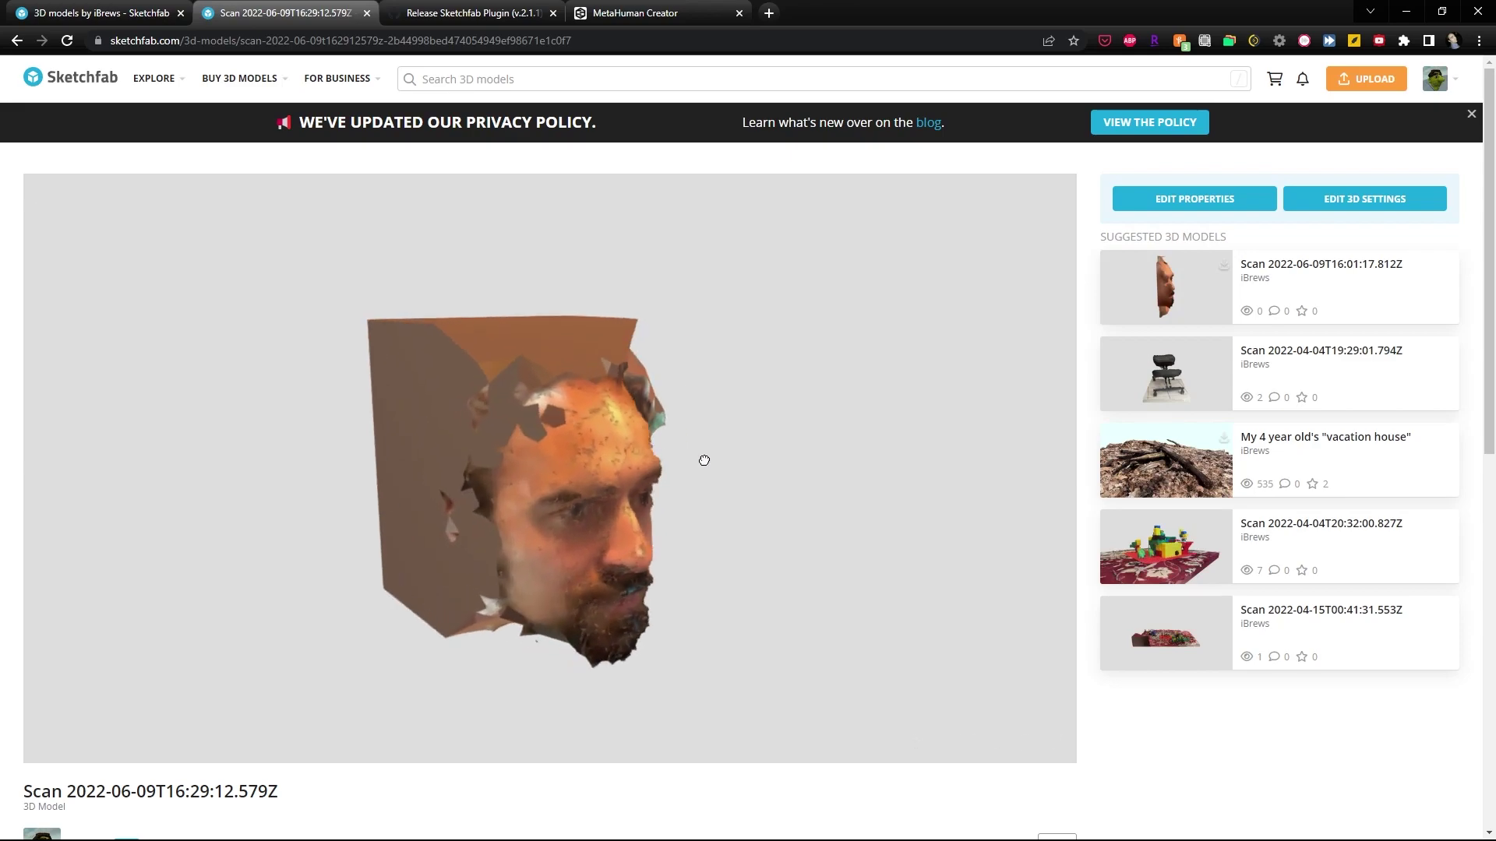
Orbit the second scan from its left profile round to the front, then bring up Start
left_click_drag(682, 496, 564, 501)
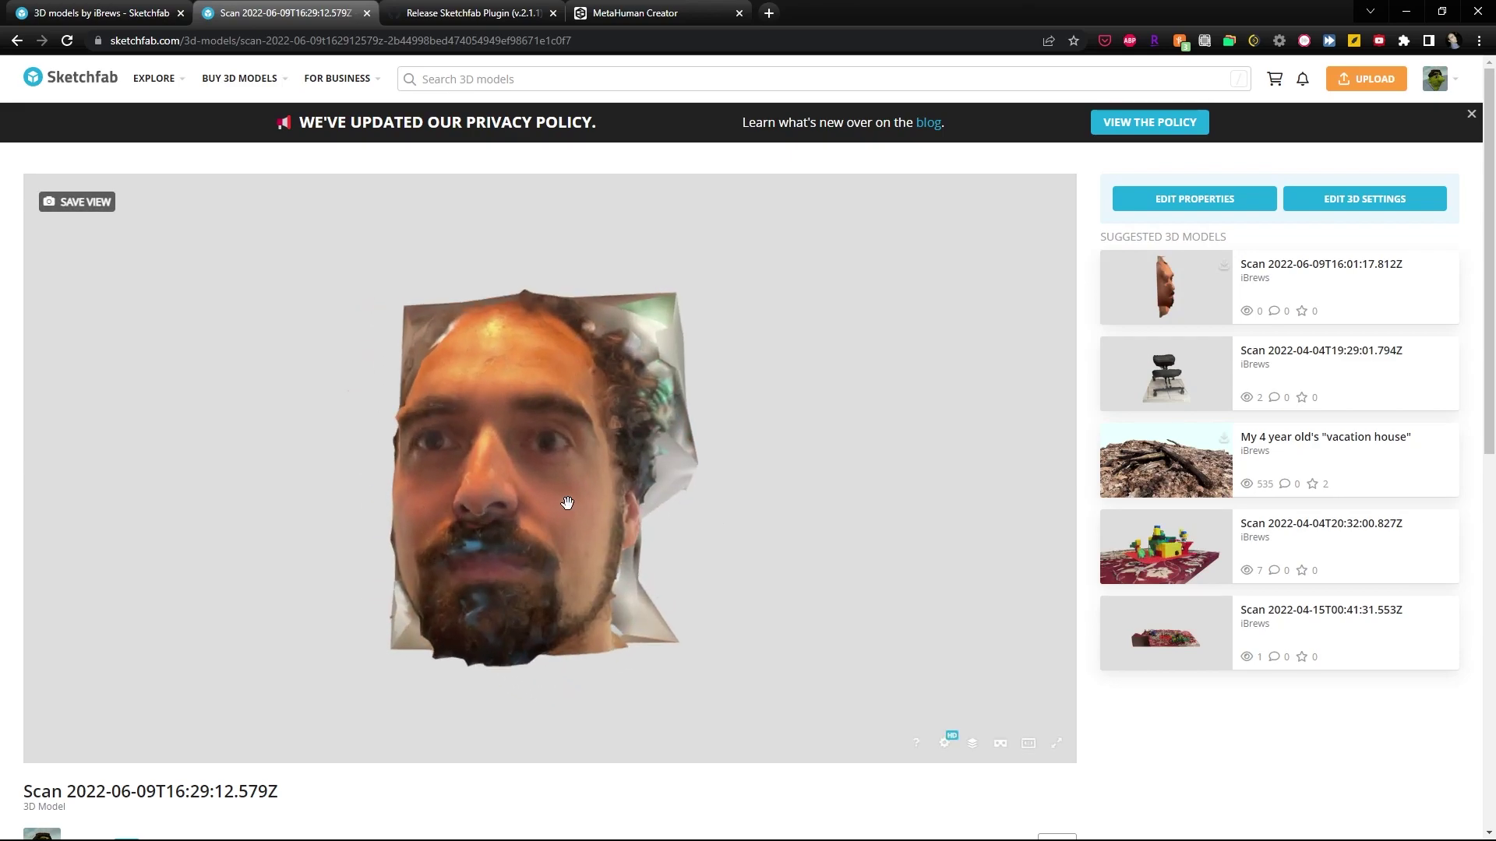
scroll(567, 500, "up", 3)
left_click_drag(738, 464, 634, 494)
scroll(636, 494, "down", 3)
left_click_drag(788, 499, 879, 476)
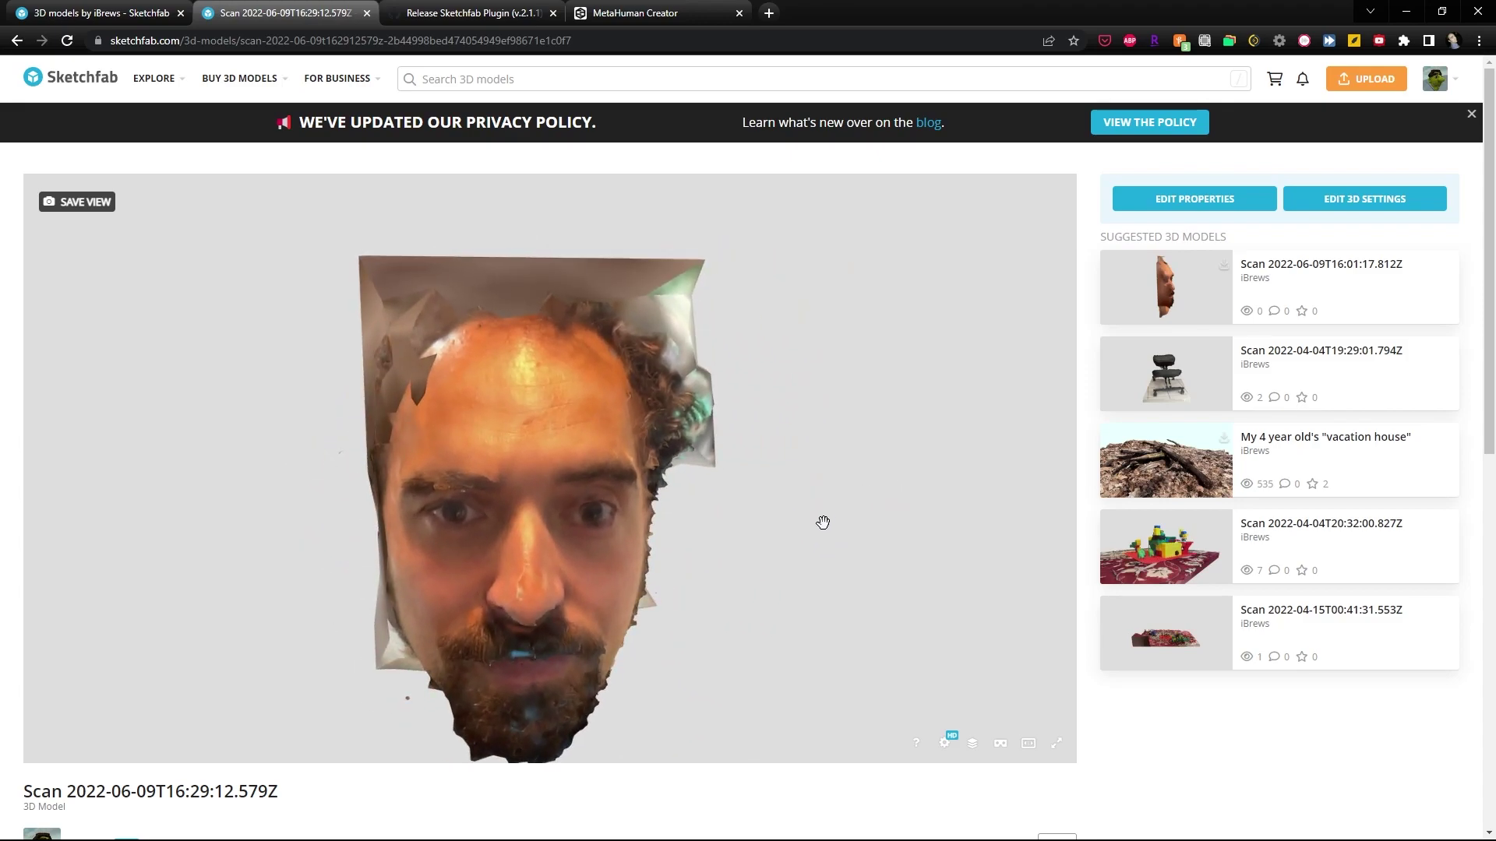
key("super")
Switch to the Alex identity editor and compare the textured scan with the grey template head
mouse_move(571, 831)
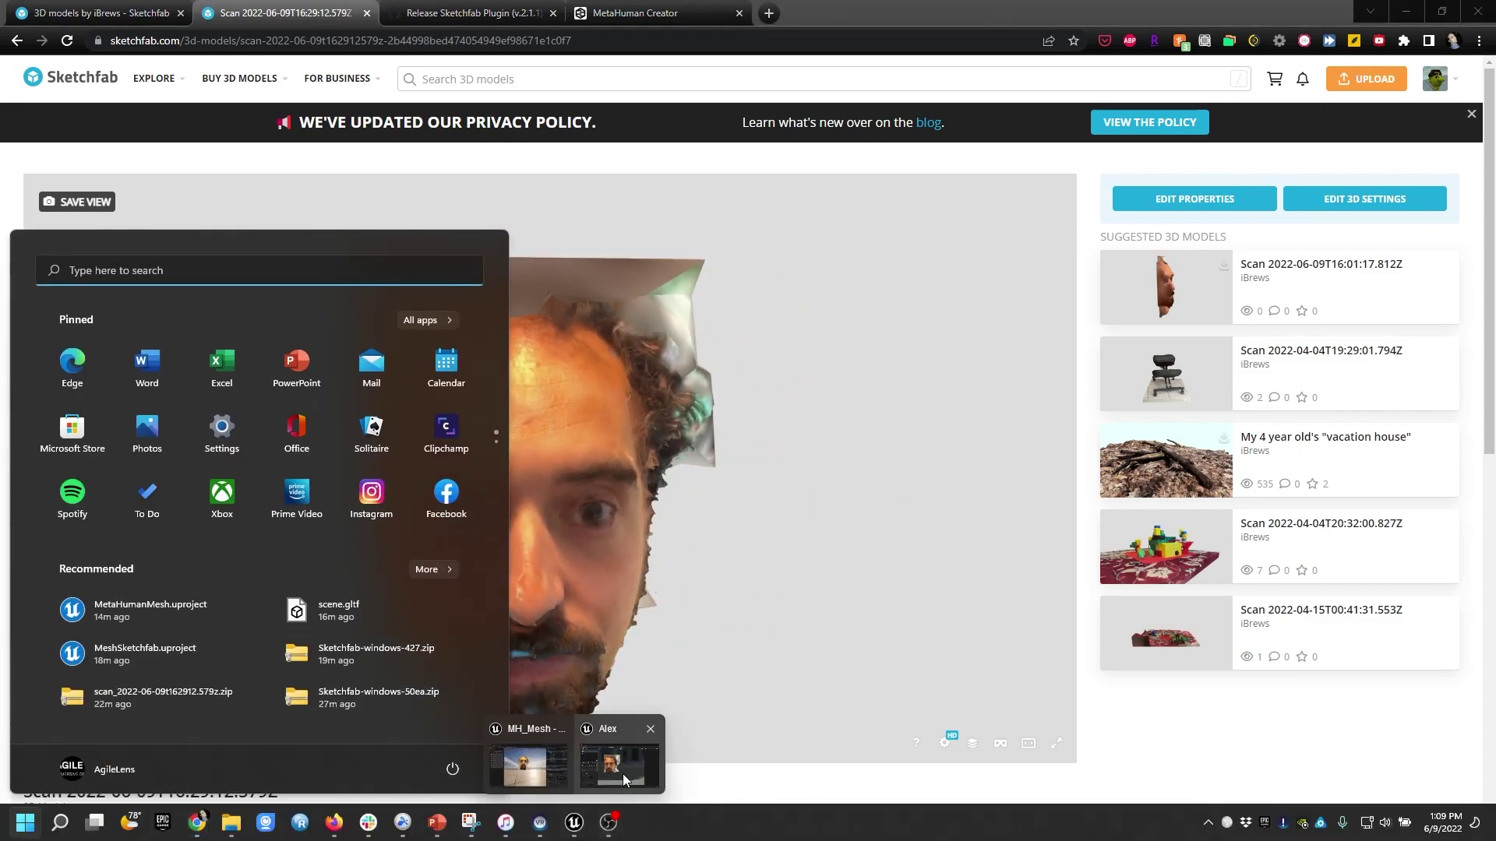
left_click(612, 775)
right_click_drag(613, 443, 411, 311)
left_click(779, 93)
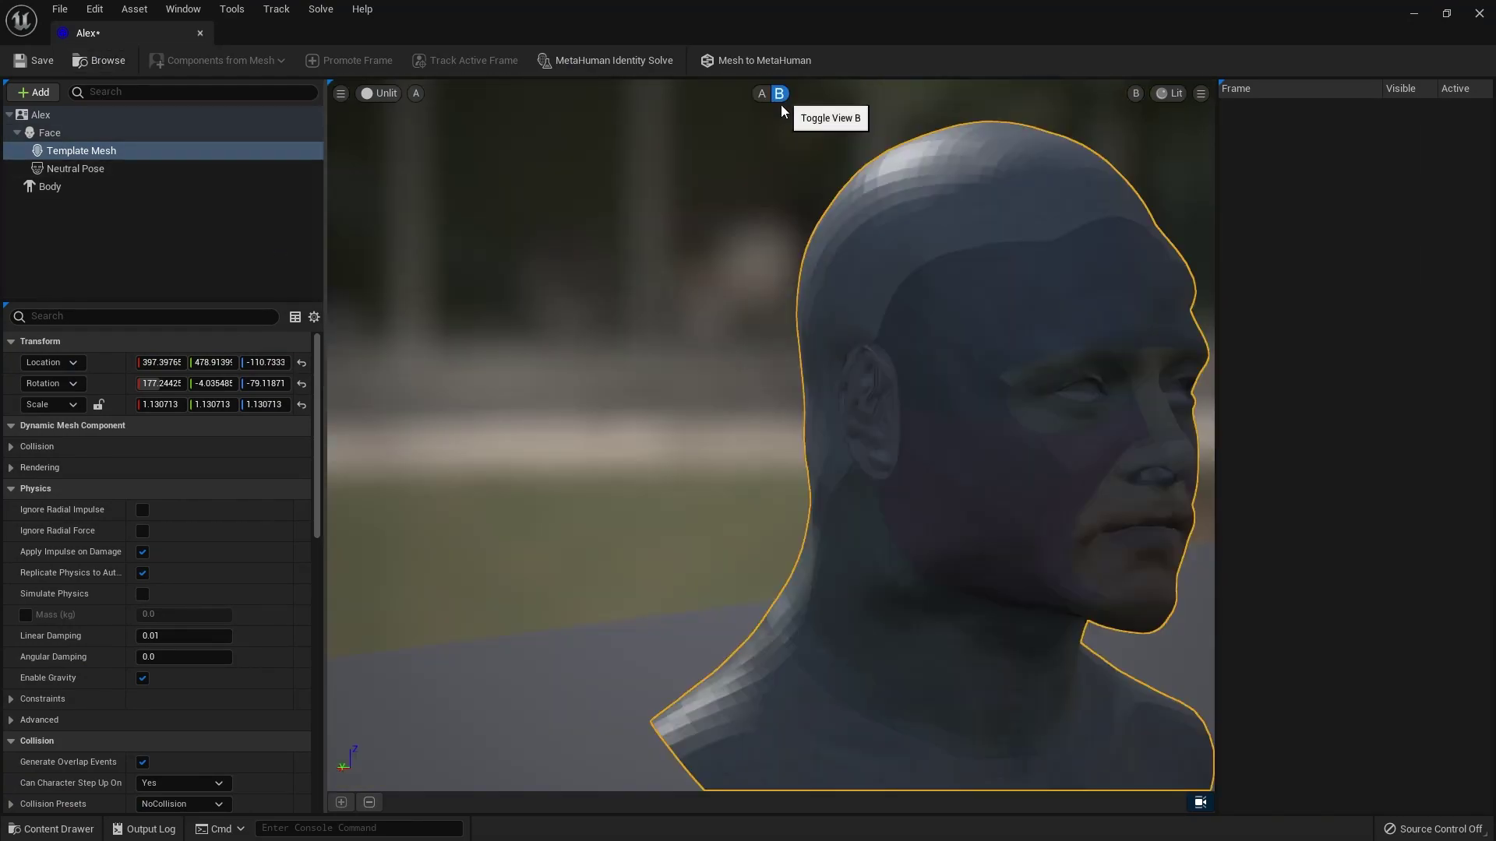
right_click_drag(771, 436, 561, 436)
right_click_drag(639, 366, 823, 353)
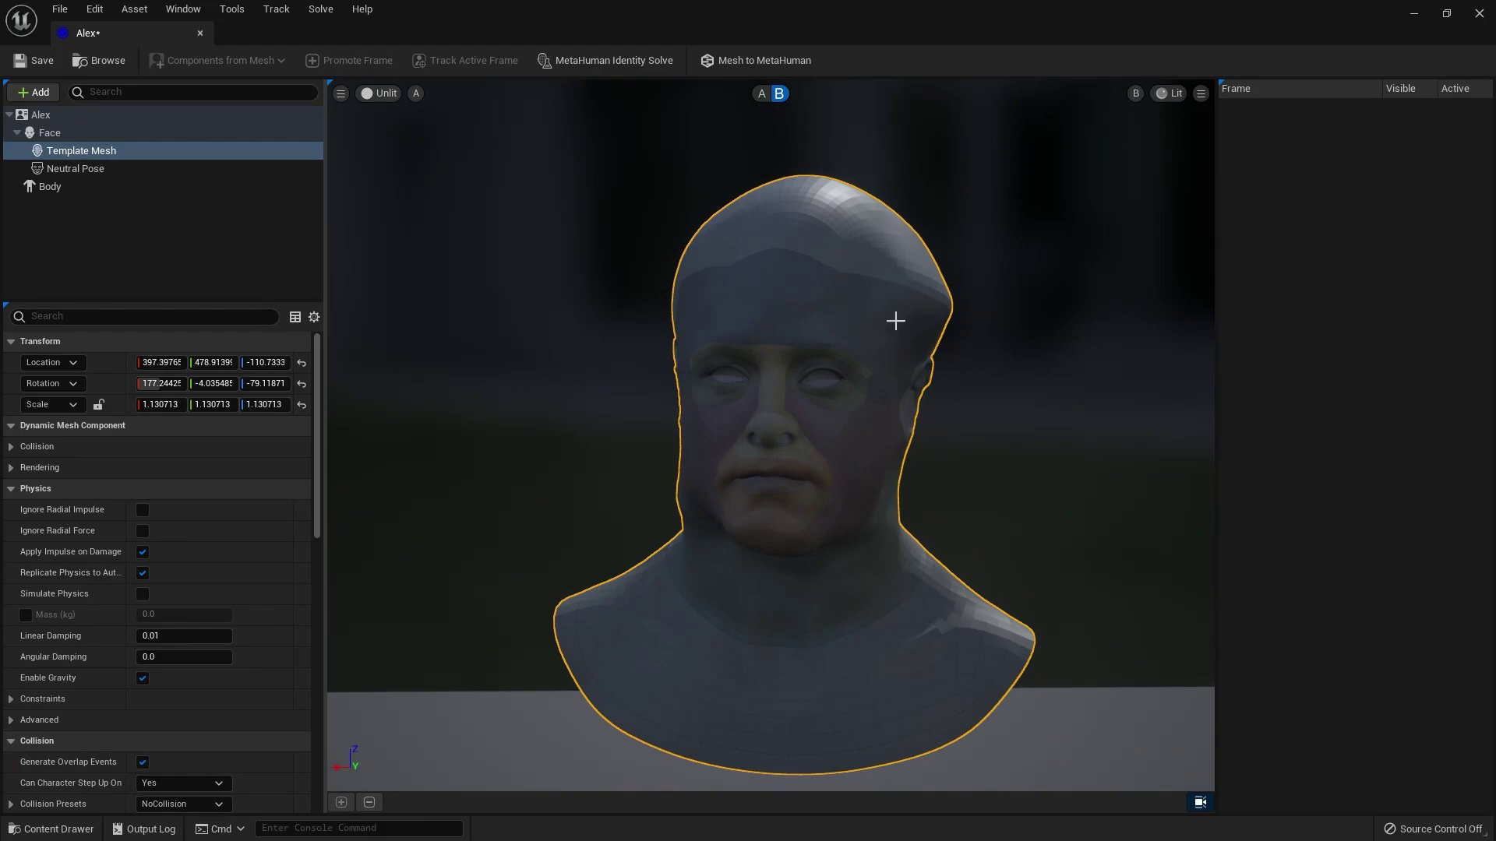
right_click_drag(896, 321, 872, 342)
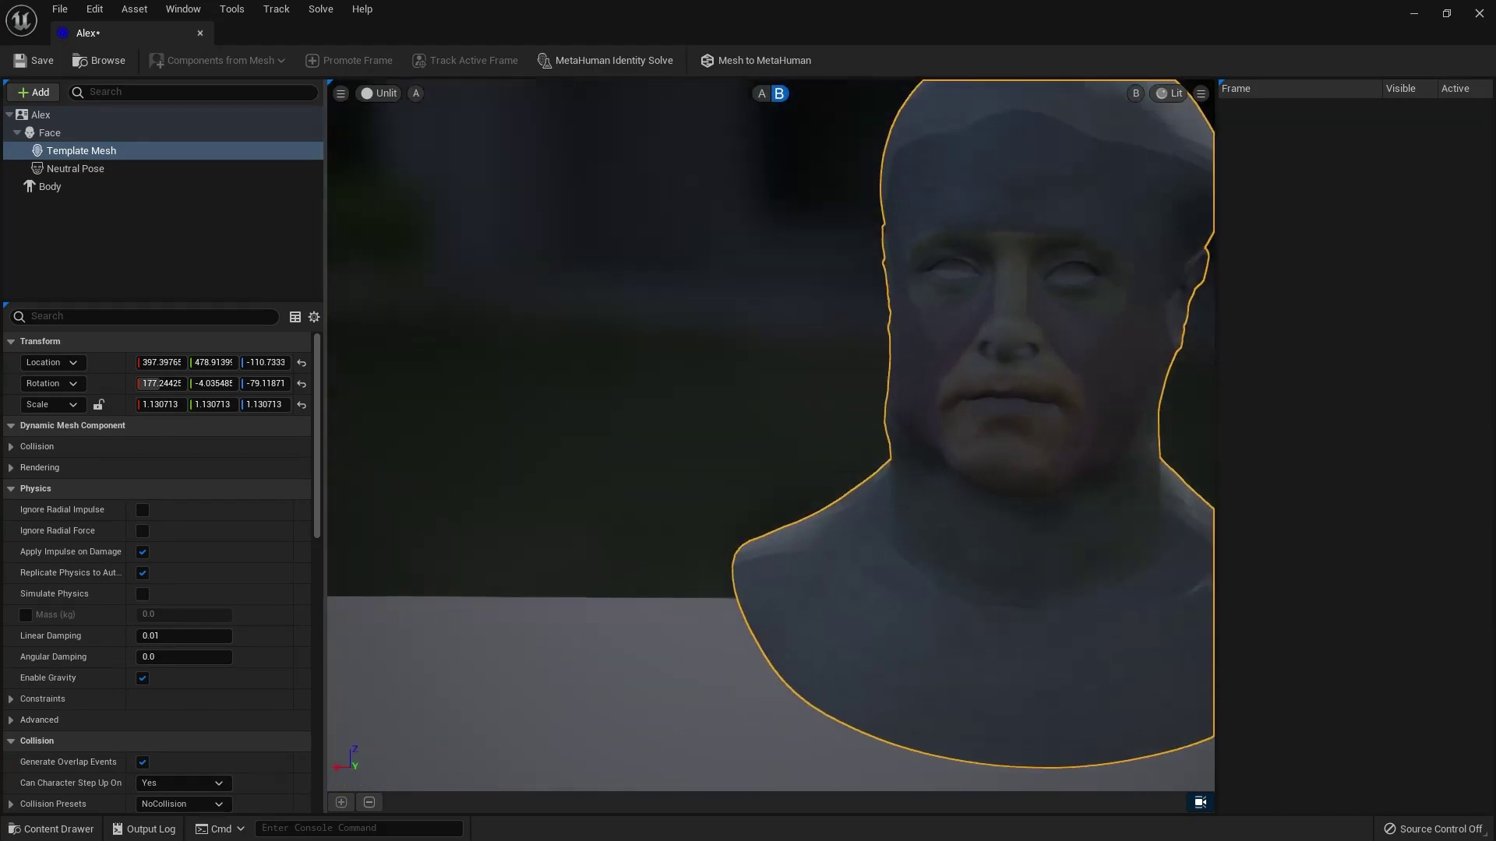
key("f")
left_click(762, 93)
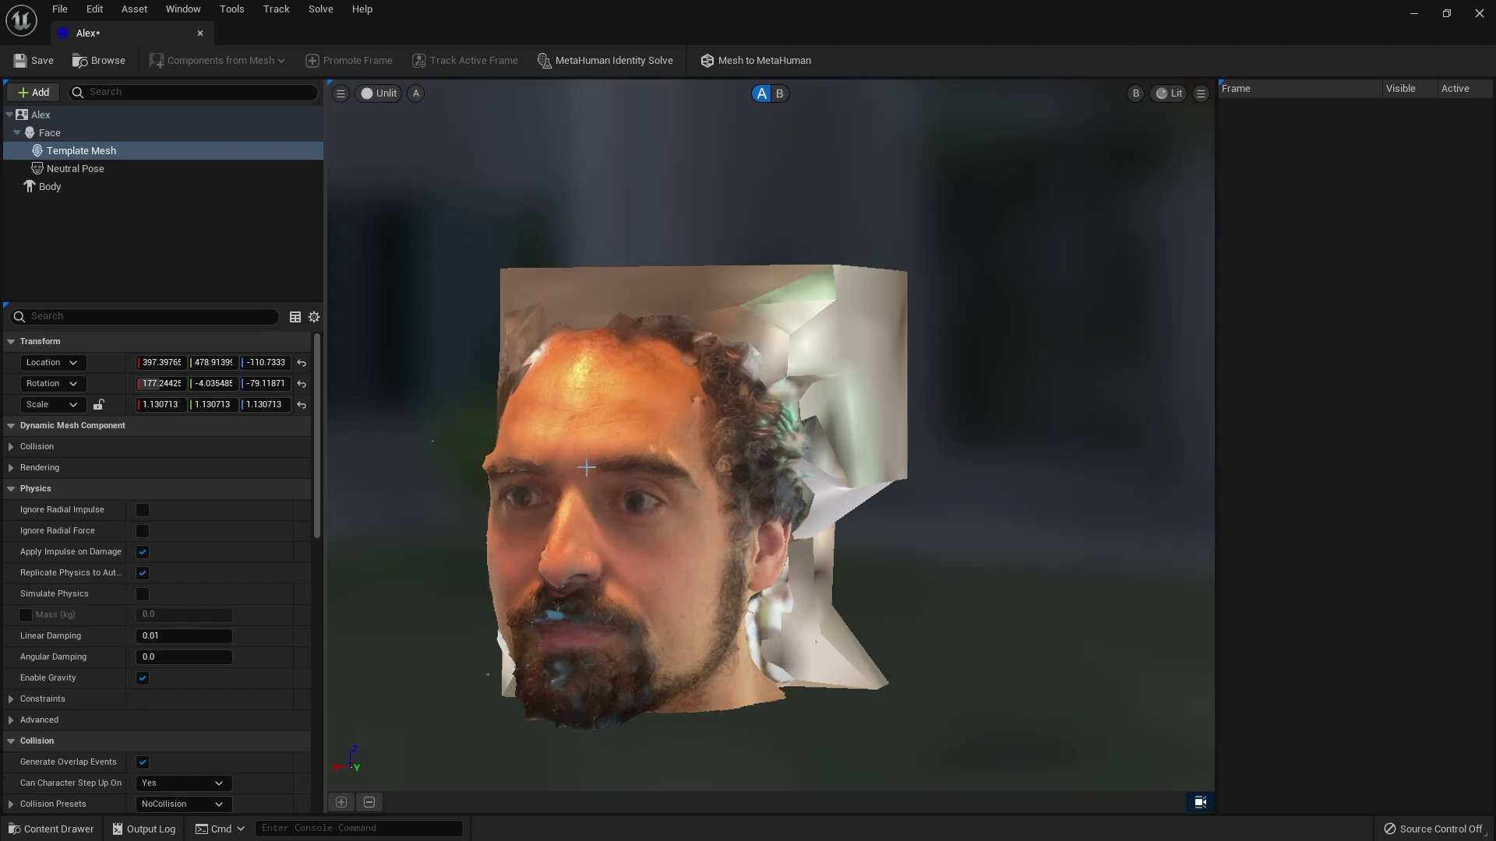
right_click_drag(586, 532, 705, 557)
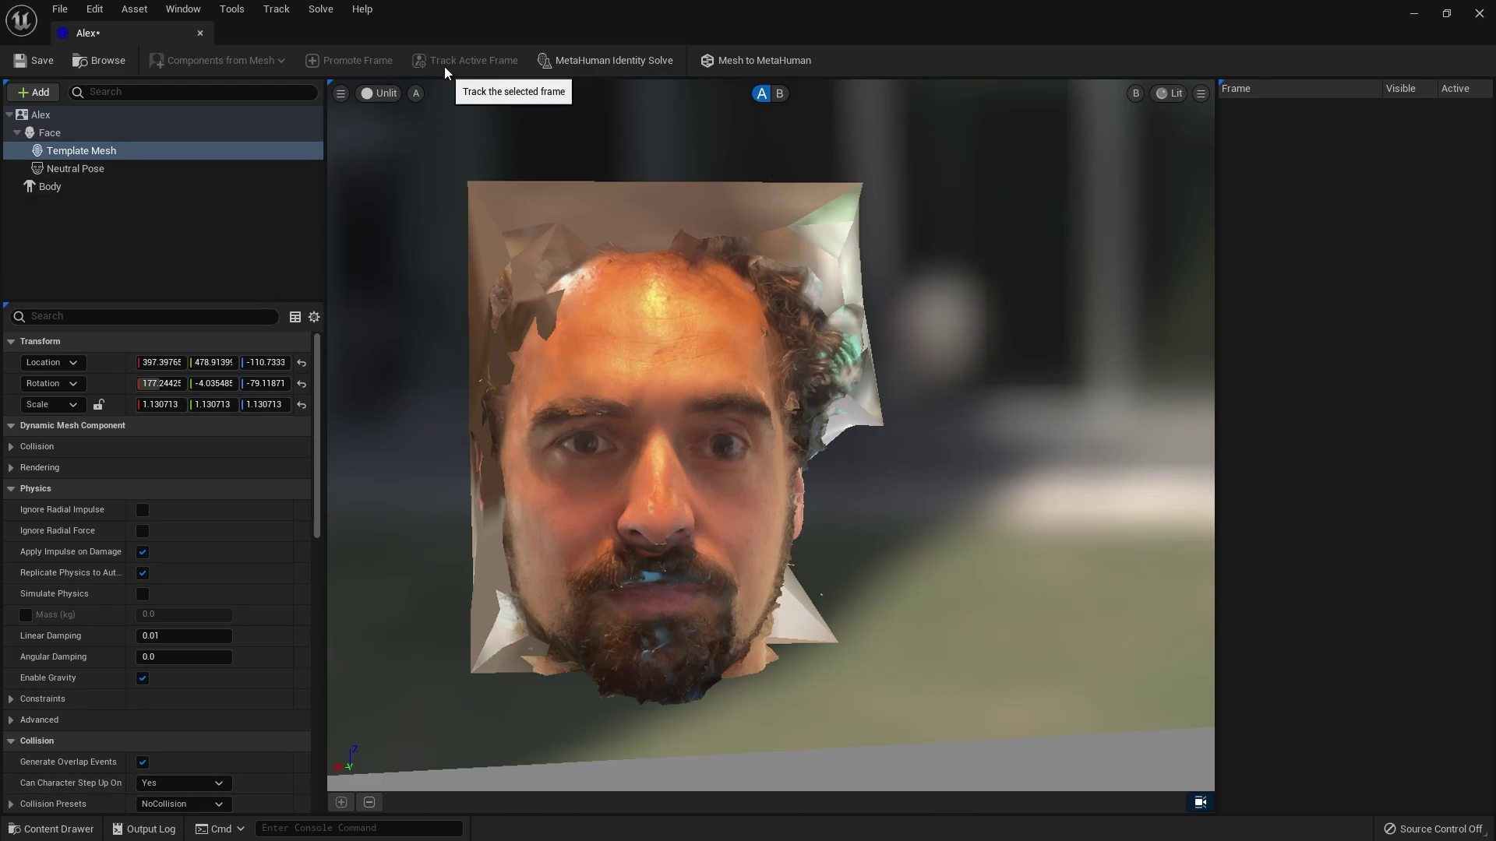
Run the MetaHuman Identity Solve and orbit to a close frontal view of the head
left_click(576, 60)
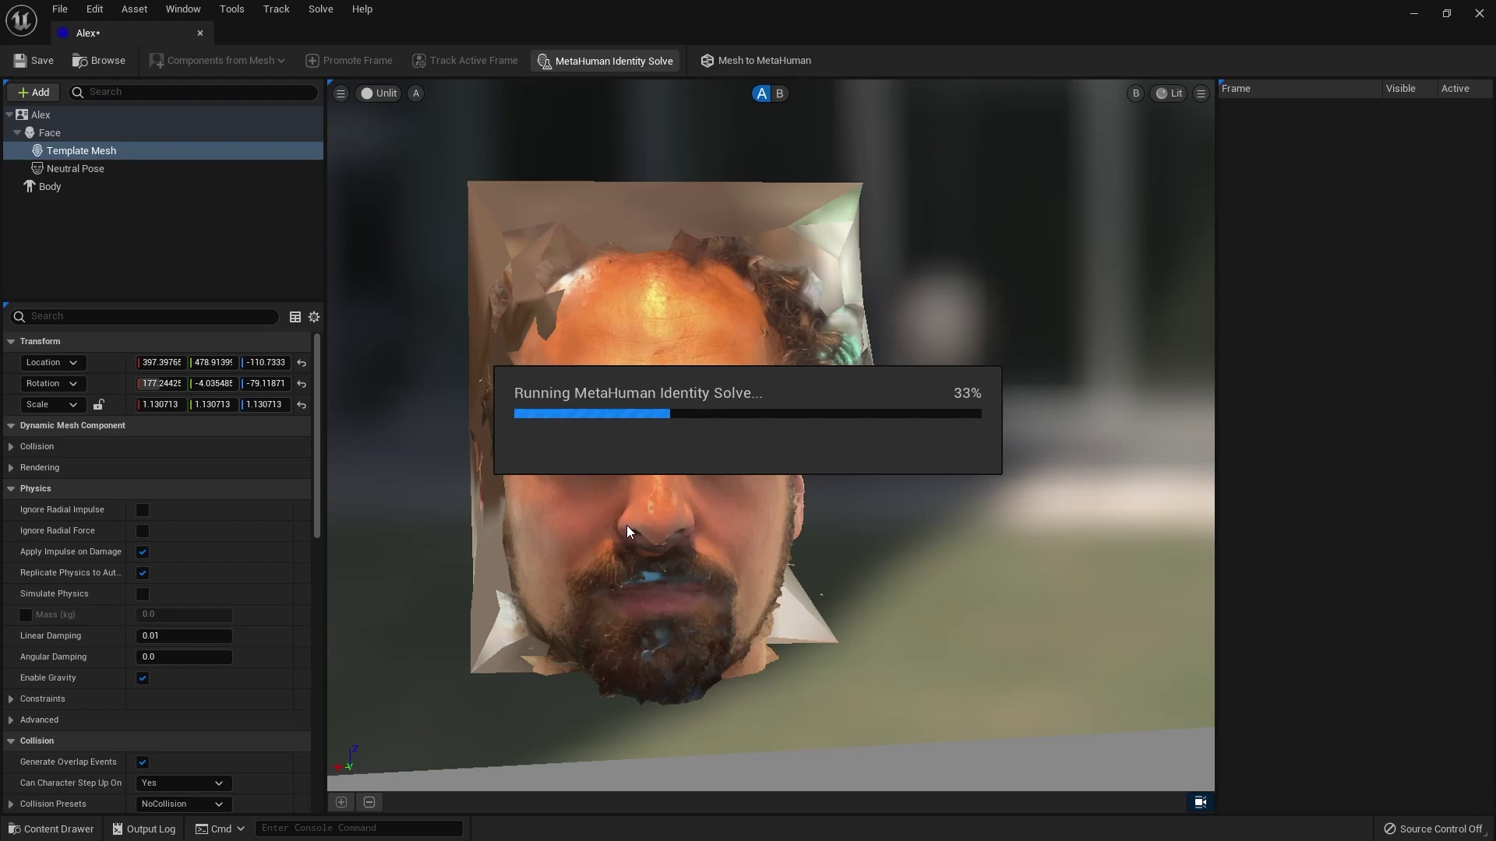
right_click_drag(654, 542, 377, 761)
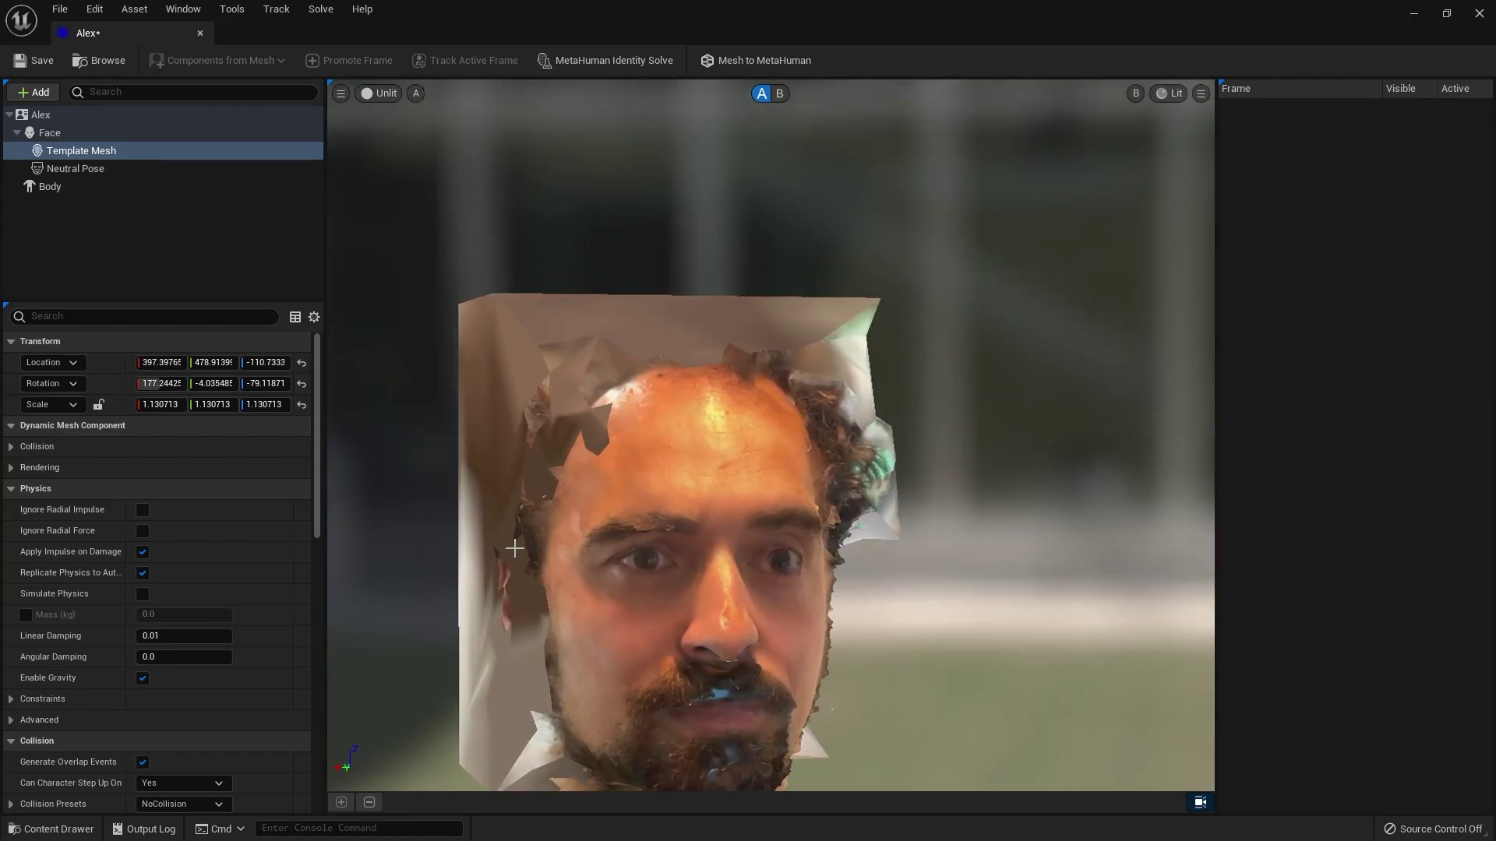
middle_click_drag(514, 547, 456, 548)
left_click_drag(514, 548, 420, 498, "alt")
middle_click_drag(514, 547, 663, 580)
left_click_drag(483, 538, 413, 530)
In Neutral Pose, adjust the camera field of view and frame Alex's face straight on
left_click(120, 169)
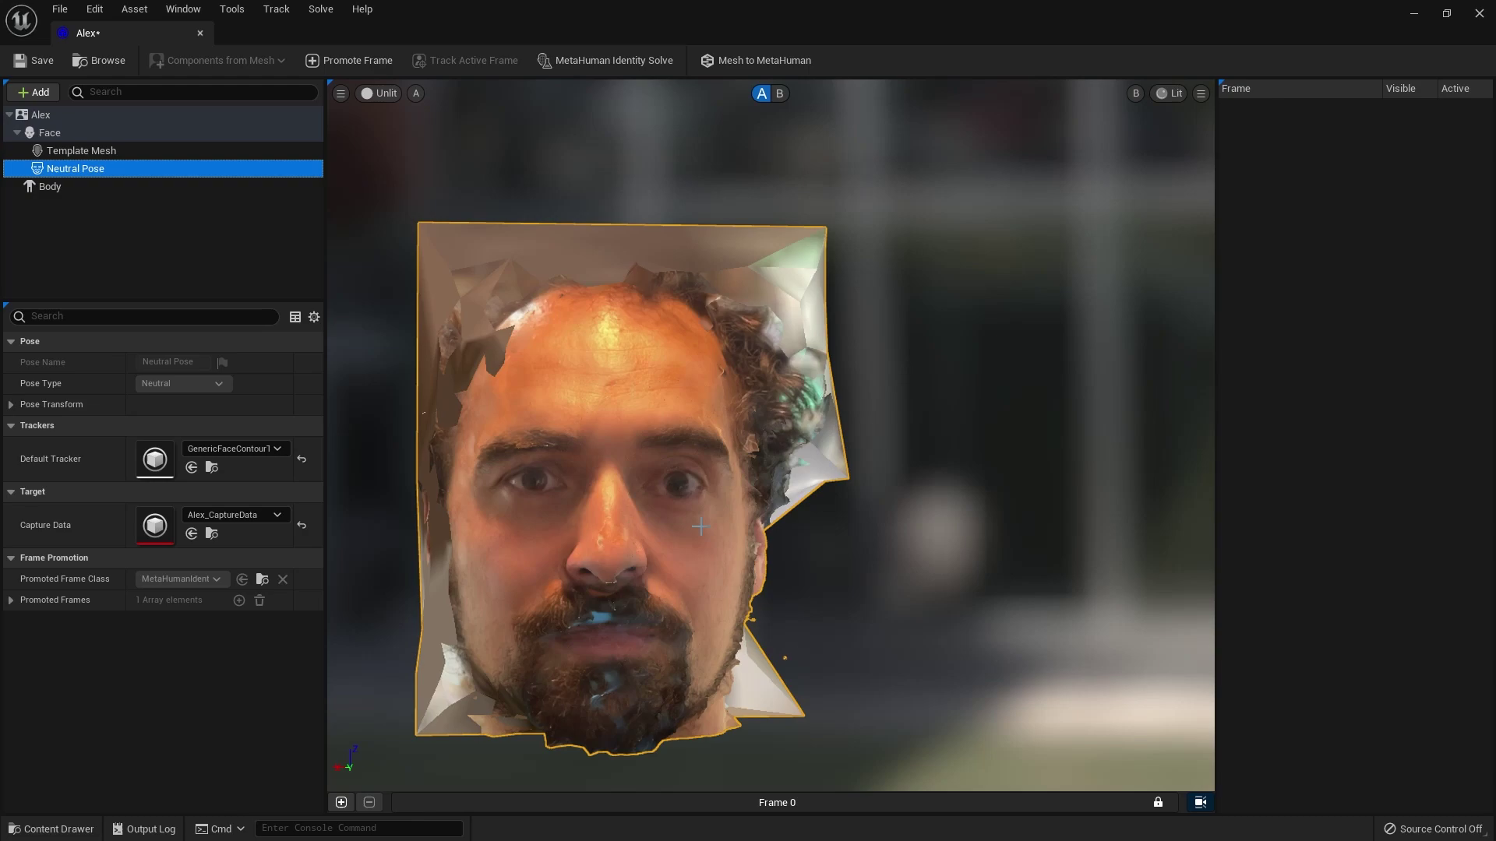
right_click_drag(693, 525, 615, 551)
right_click_drag(519, 278, 510, 350)
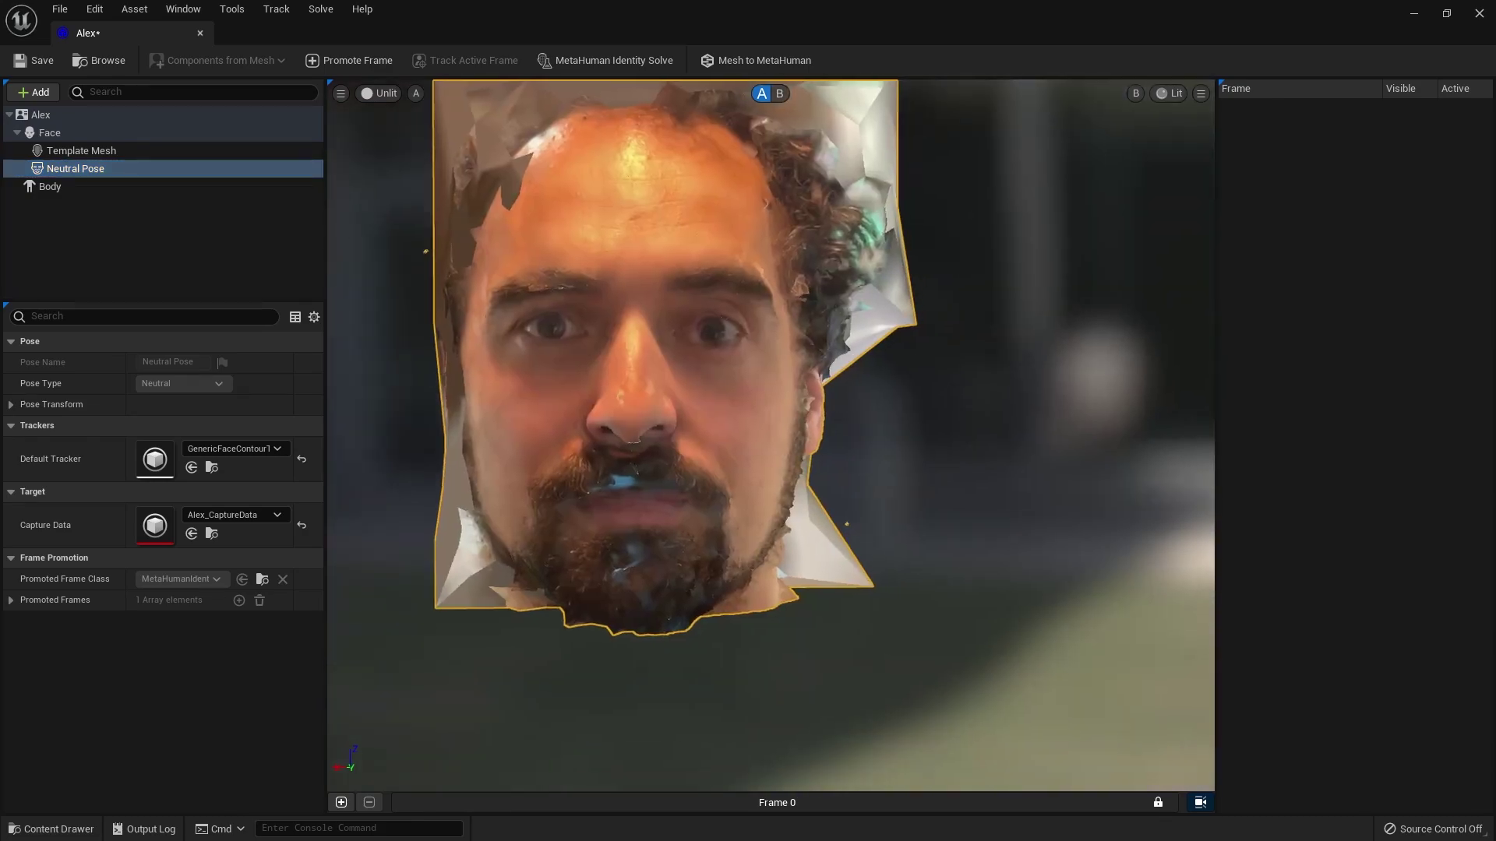
scroll(519, 279, "up", 3)
left_click(342, 95)
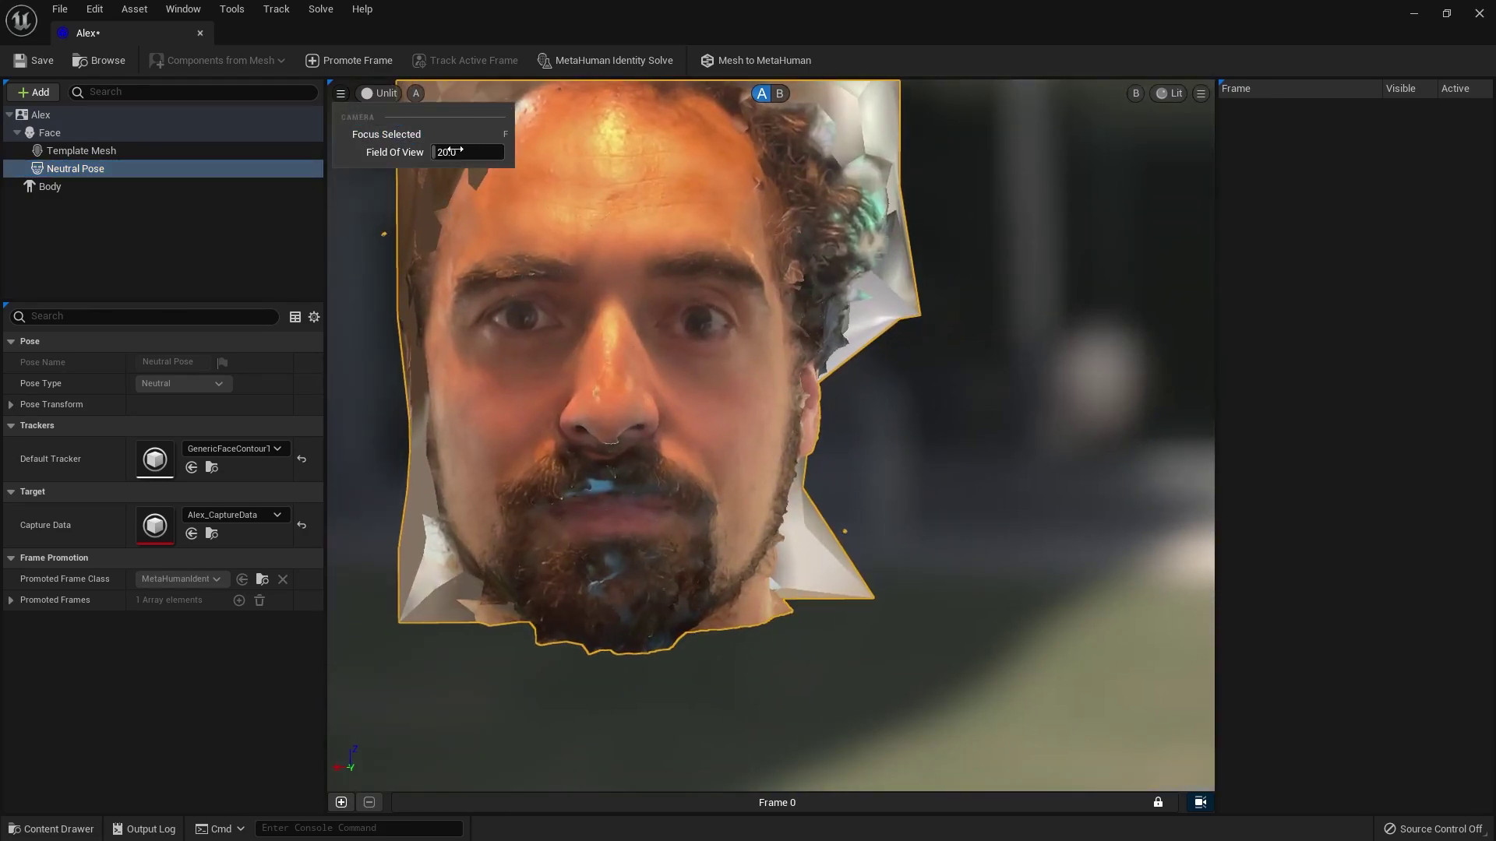
right_click_drag(481, 211, 469, 258)
key("e")
key("a")
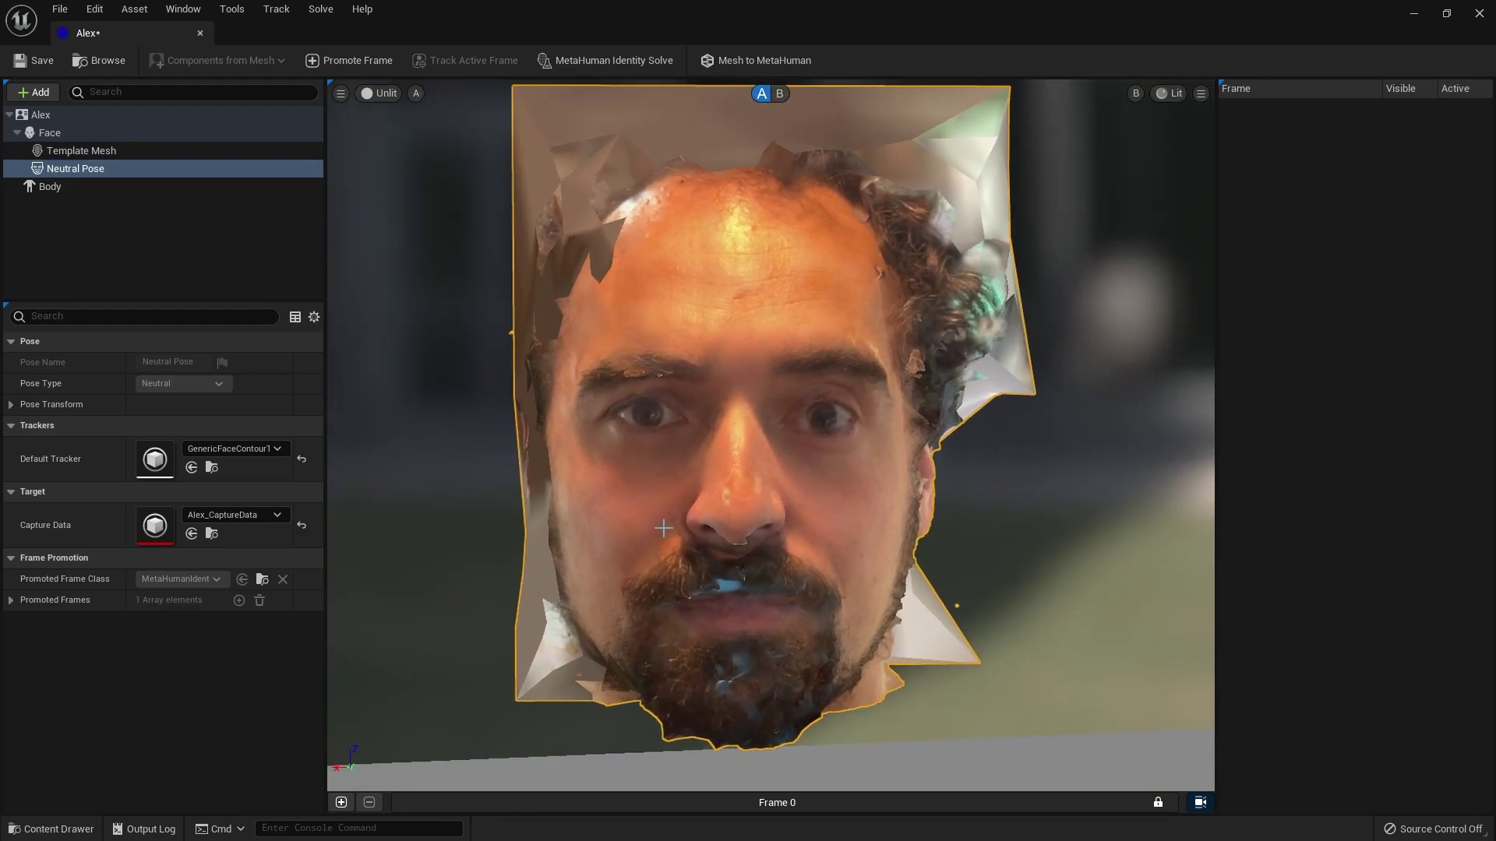
Promote the frame, unlock the camera, and realign so trackers fit the eyes, nose and lips
left_click(341, 803)
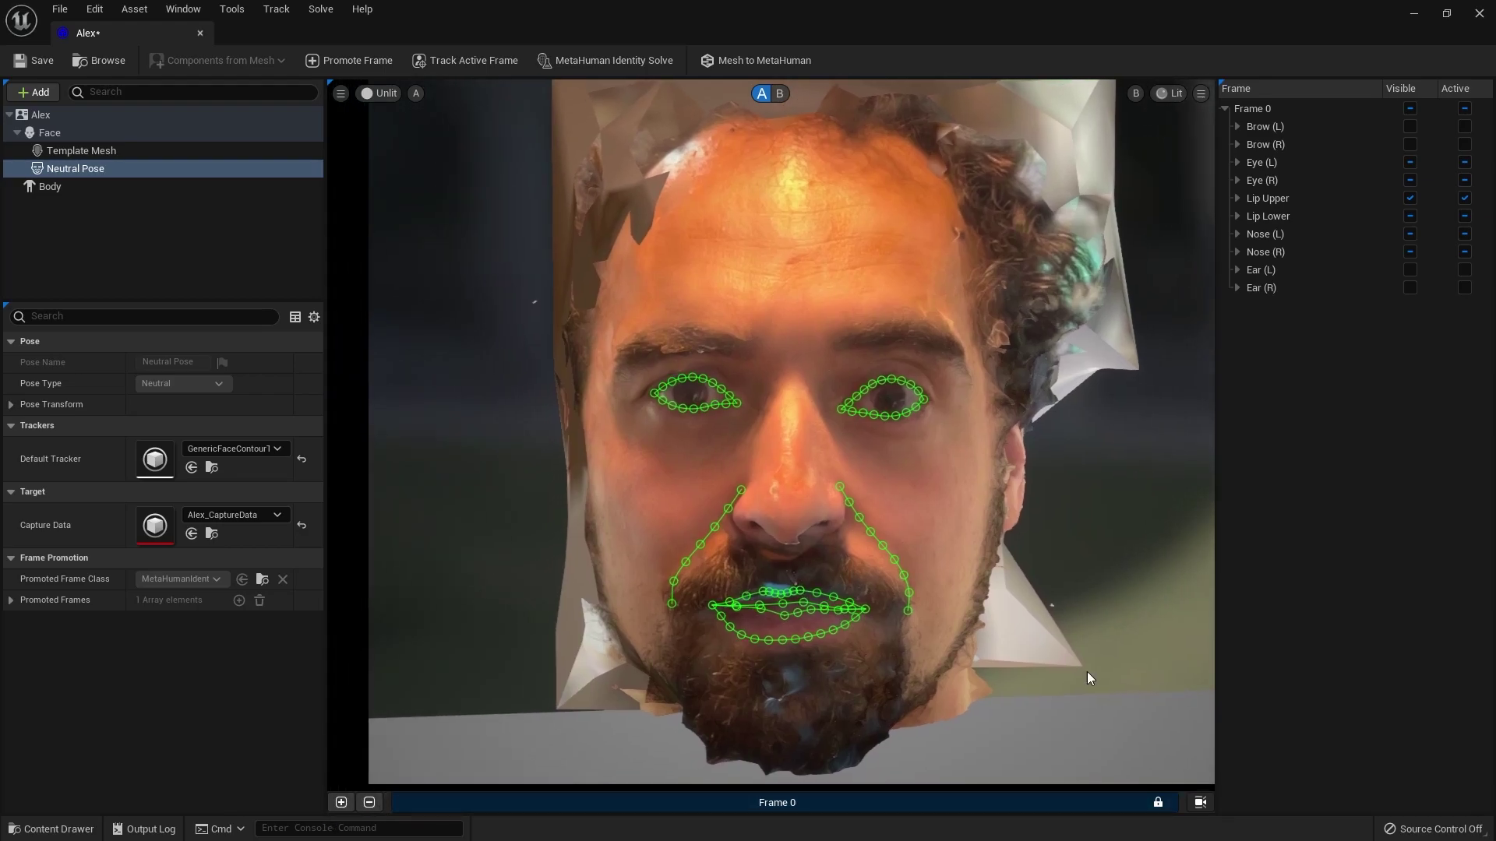
left_click(1159, 804)
left_click(1223, 755)
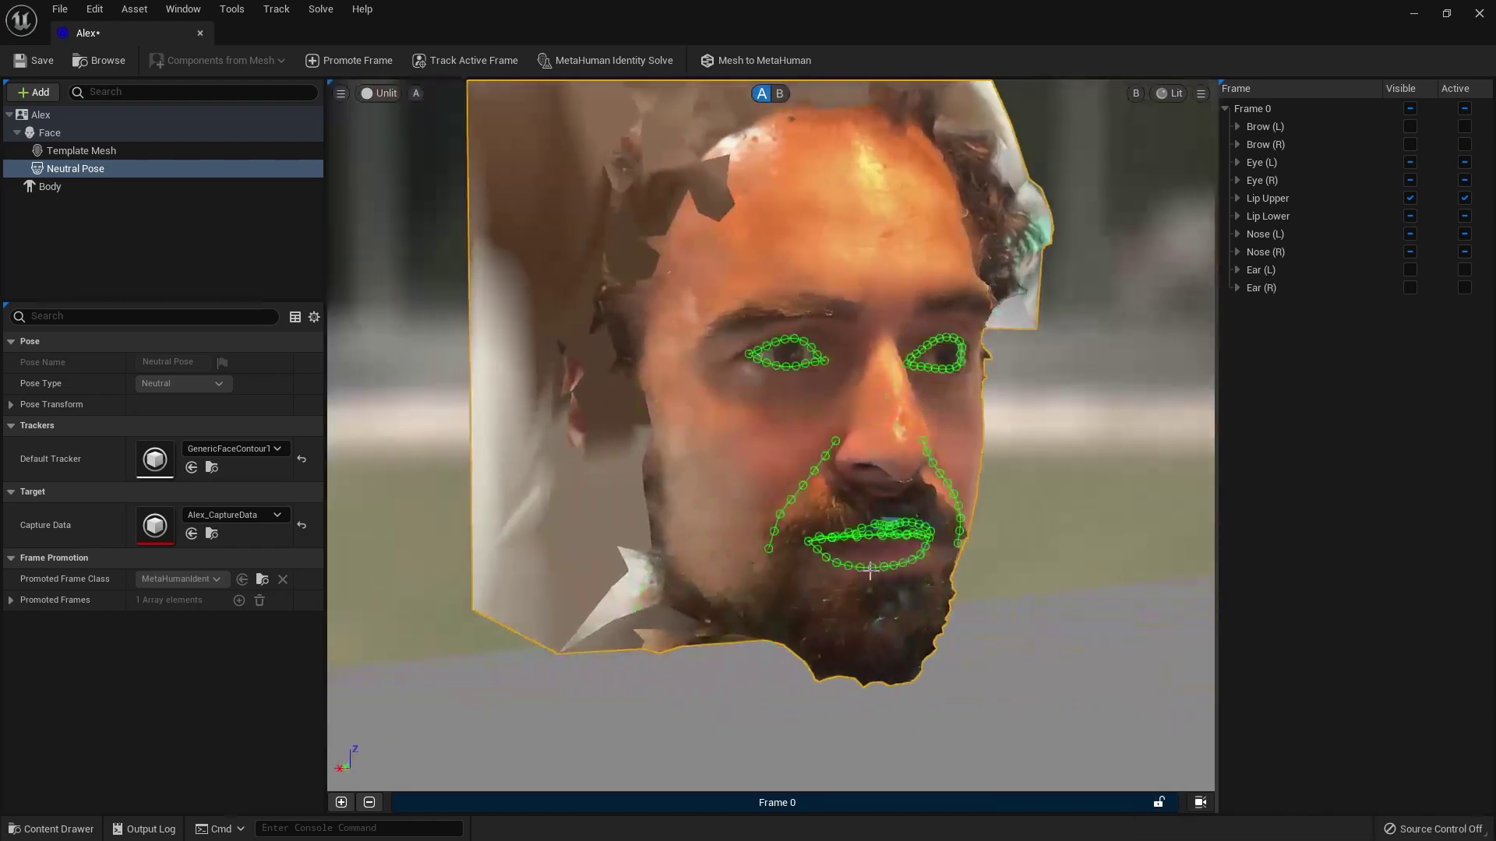
right_click_drag(870, 571, 1005, 654)
right_click_drag(950, 591, 958, 592)
right_click_drag(916, 532, 916, 523)
Compare the template head against the textured scan, then minimise the identity editor
left_click(779, 93)
left_click_drag(795, 234, 768, 225)
left_click(763, 94)
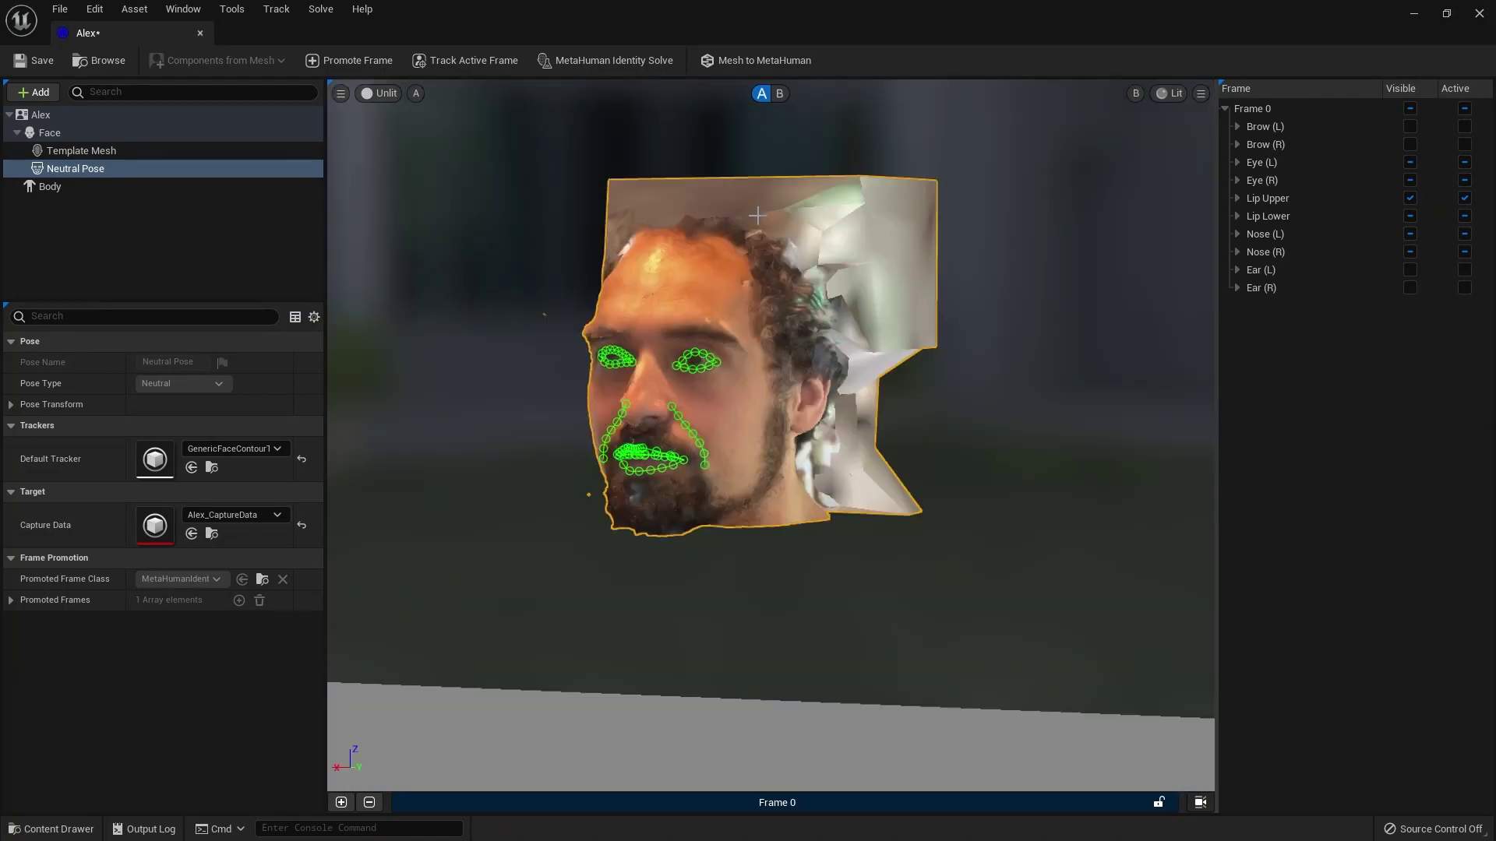
left_click(782, 96)
left_click(763, 95)
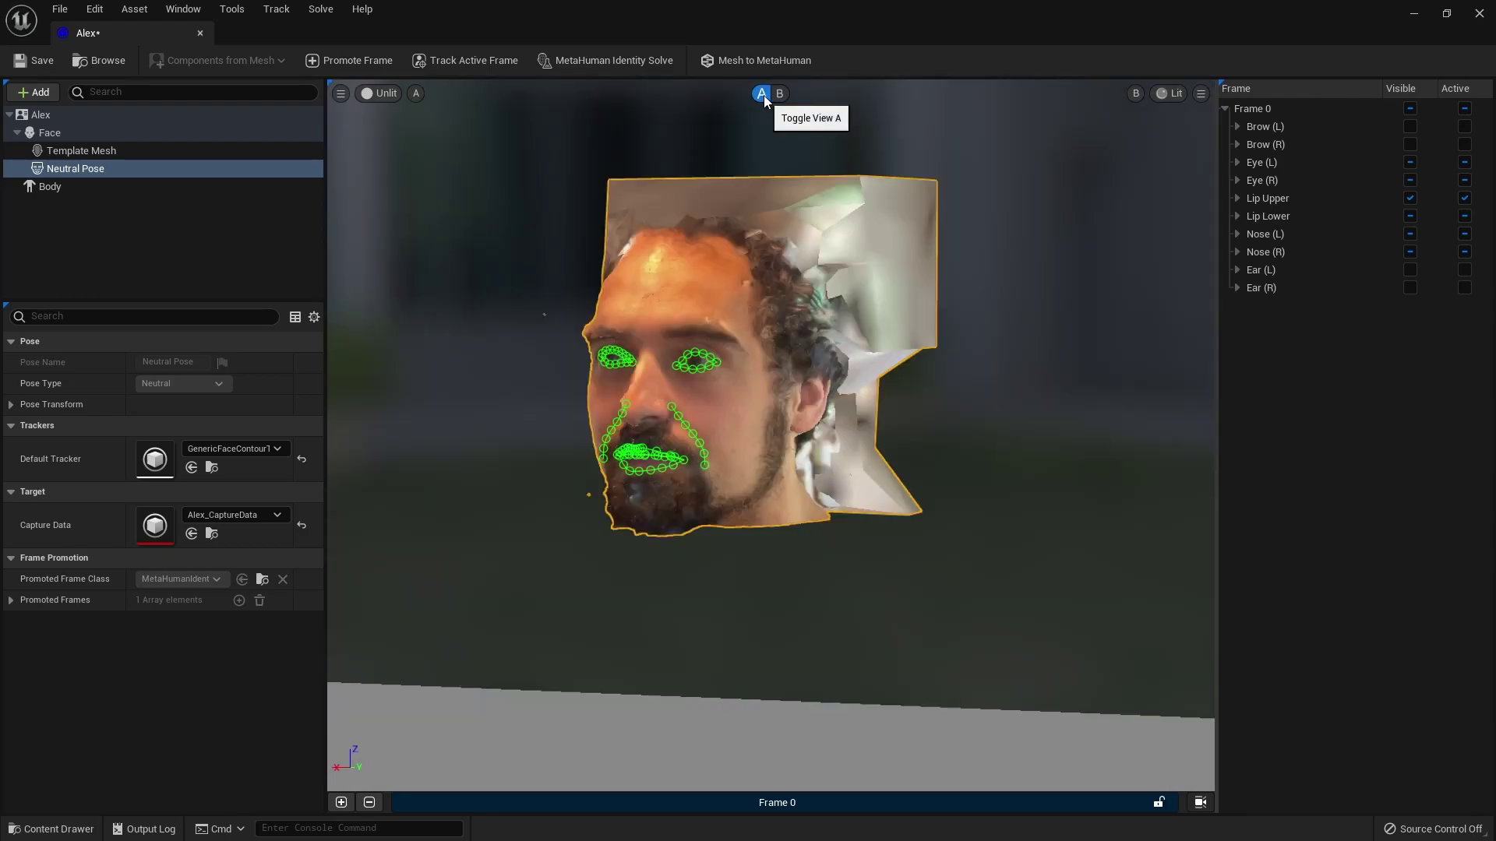
left_click(779, 93)
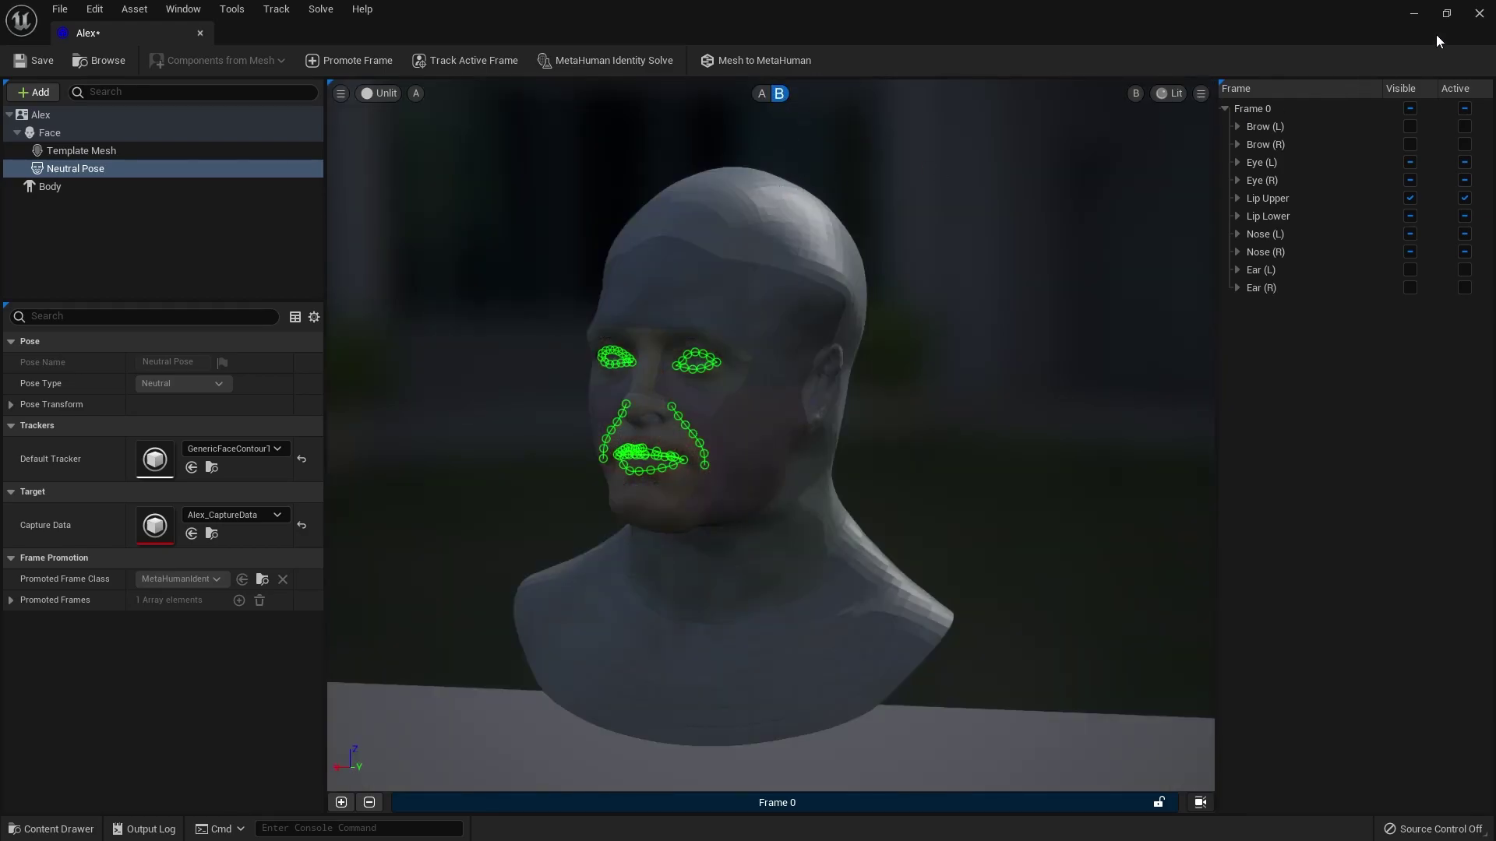
left_click(1414, 16)
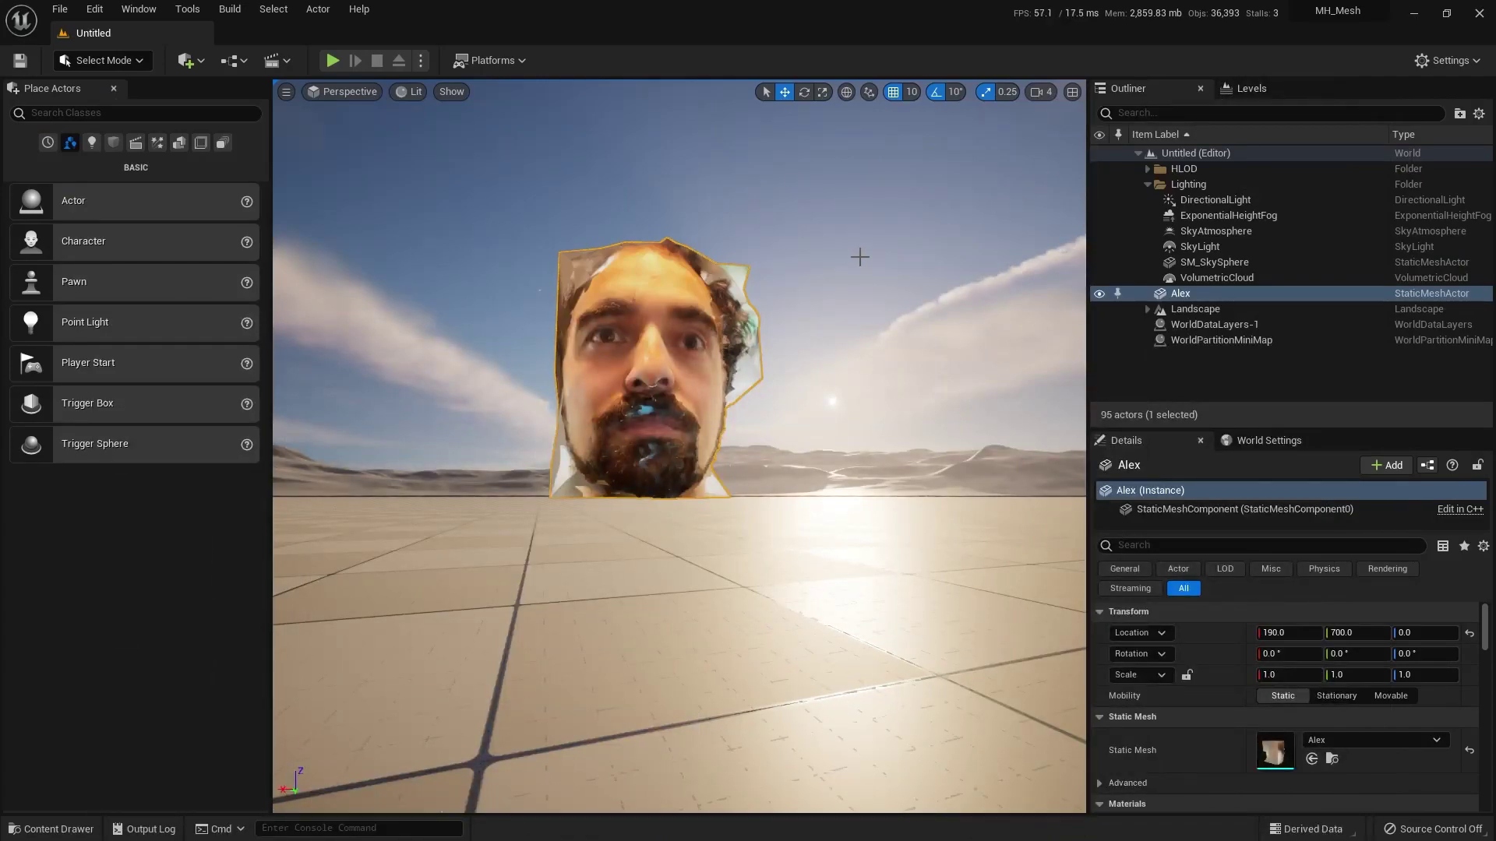
key("super")
Switch to the MetaHuman Creator browser page and open Alex with Edit Selected
mouse_move(197, 824)
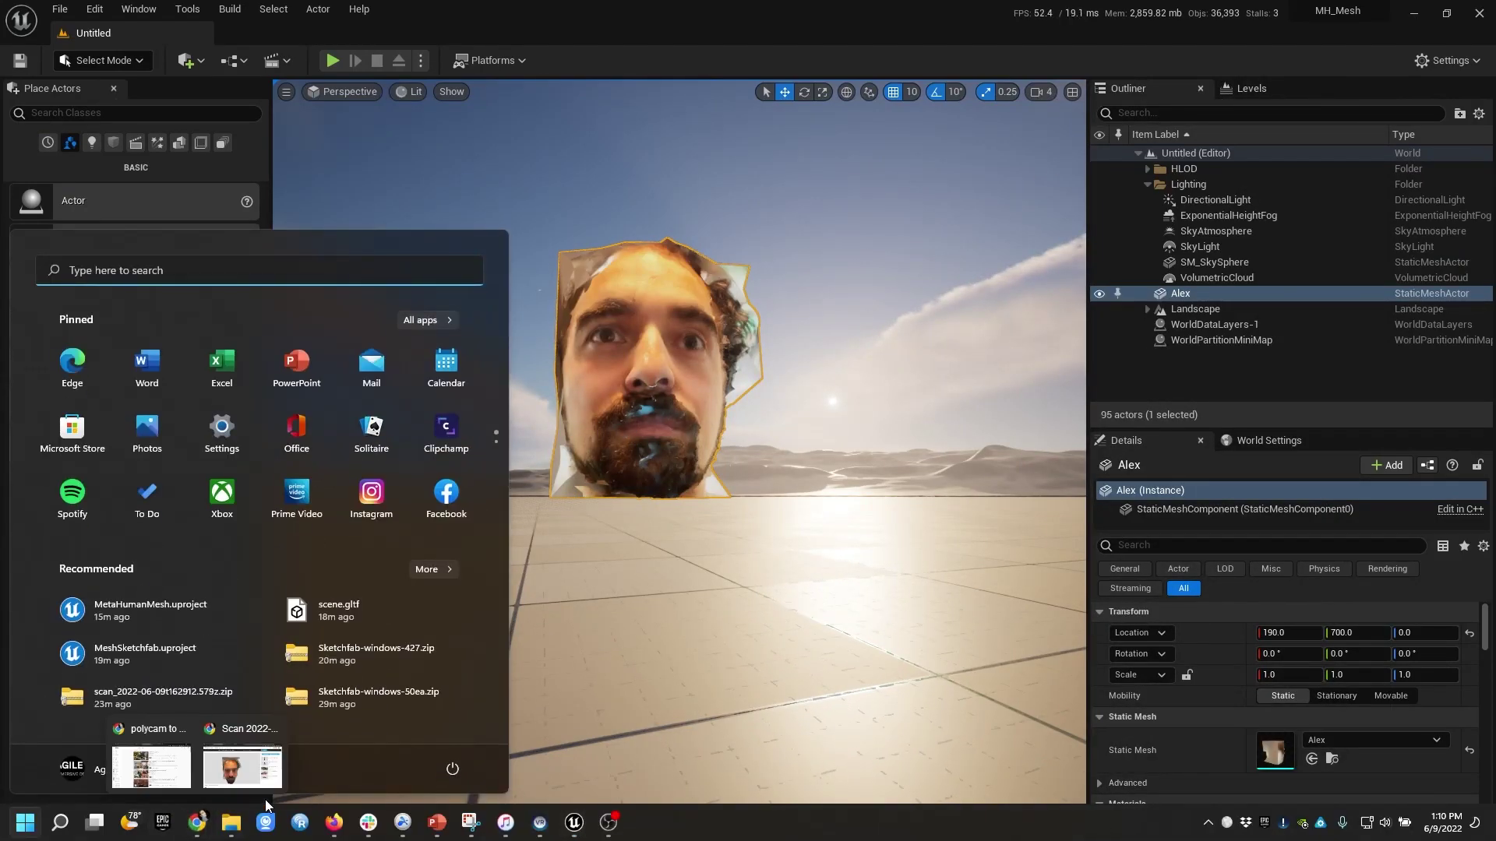
left_click(230, 779)
left_click(605, 21)
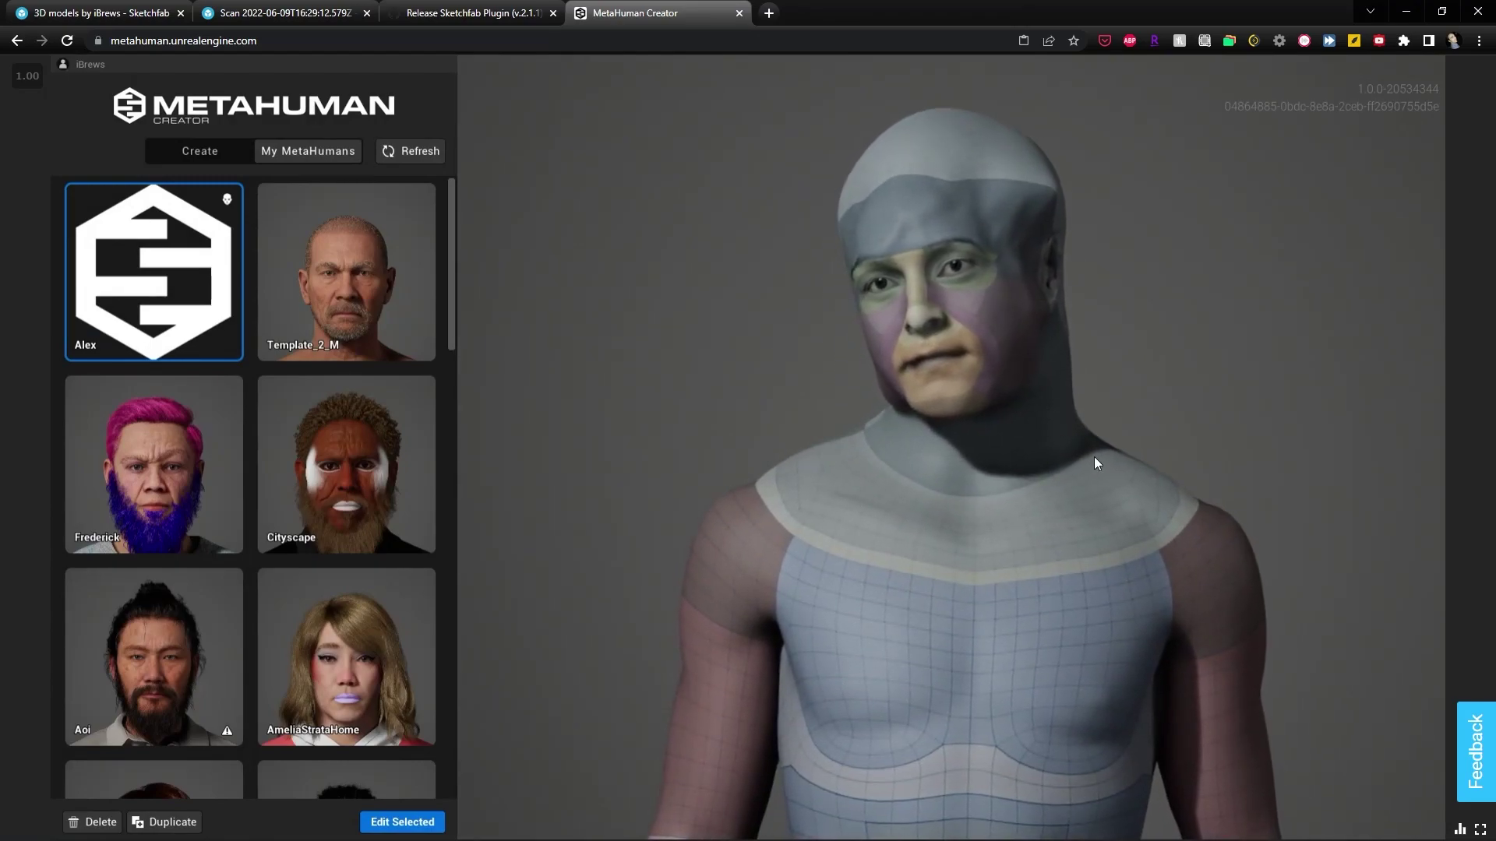
left_click_drag(1093, 456, 1013, 487)
left_click(404, 822)
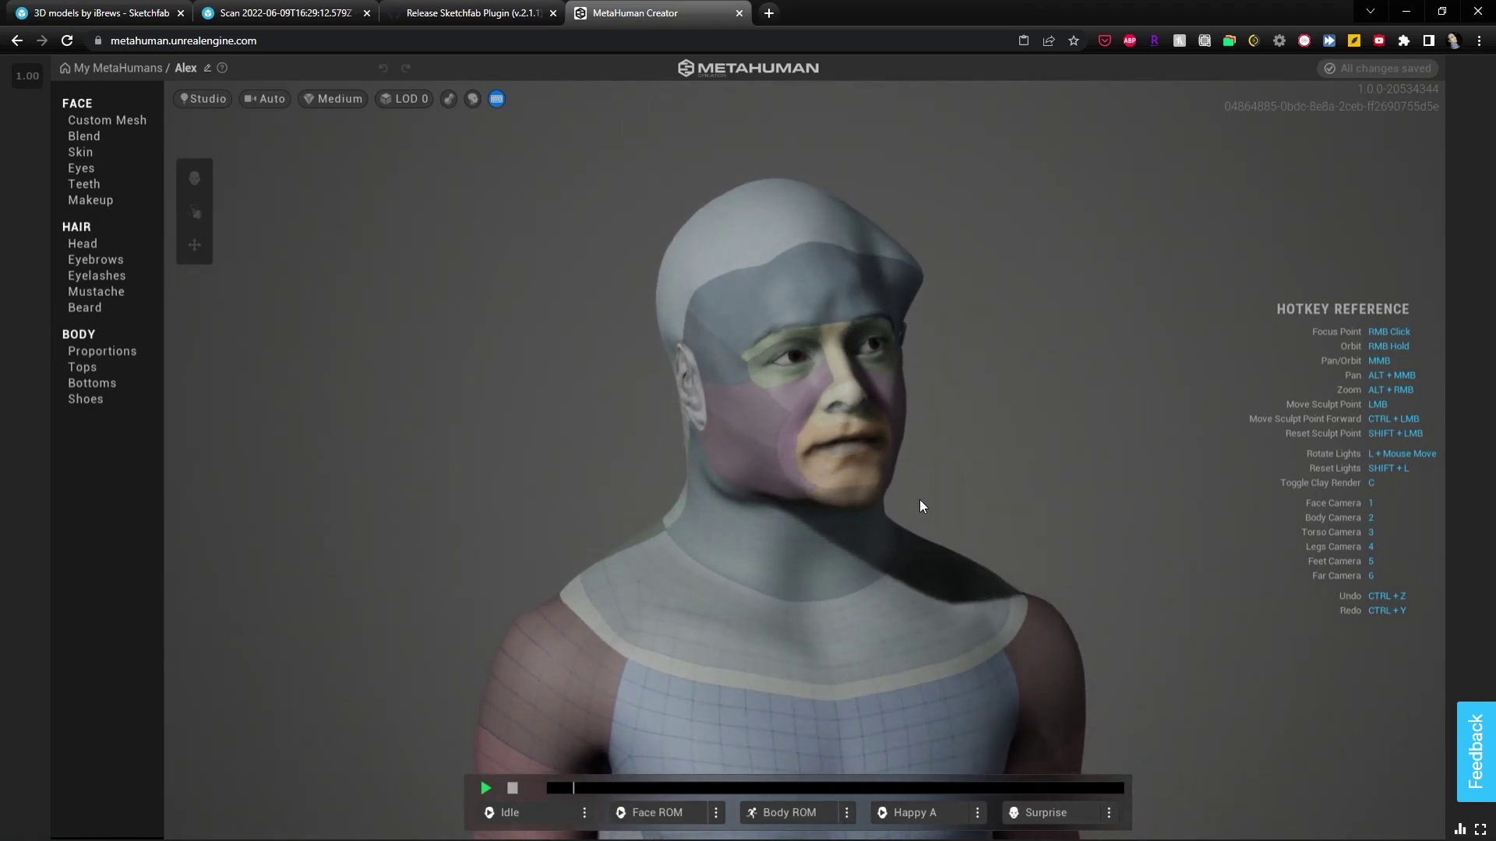
Lower the custom mesh forehead region influence to 0.5, cancelling the unlock-for-editing prompt
left_click(112, 137)
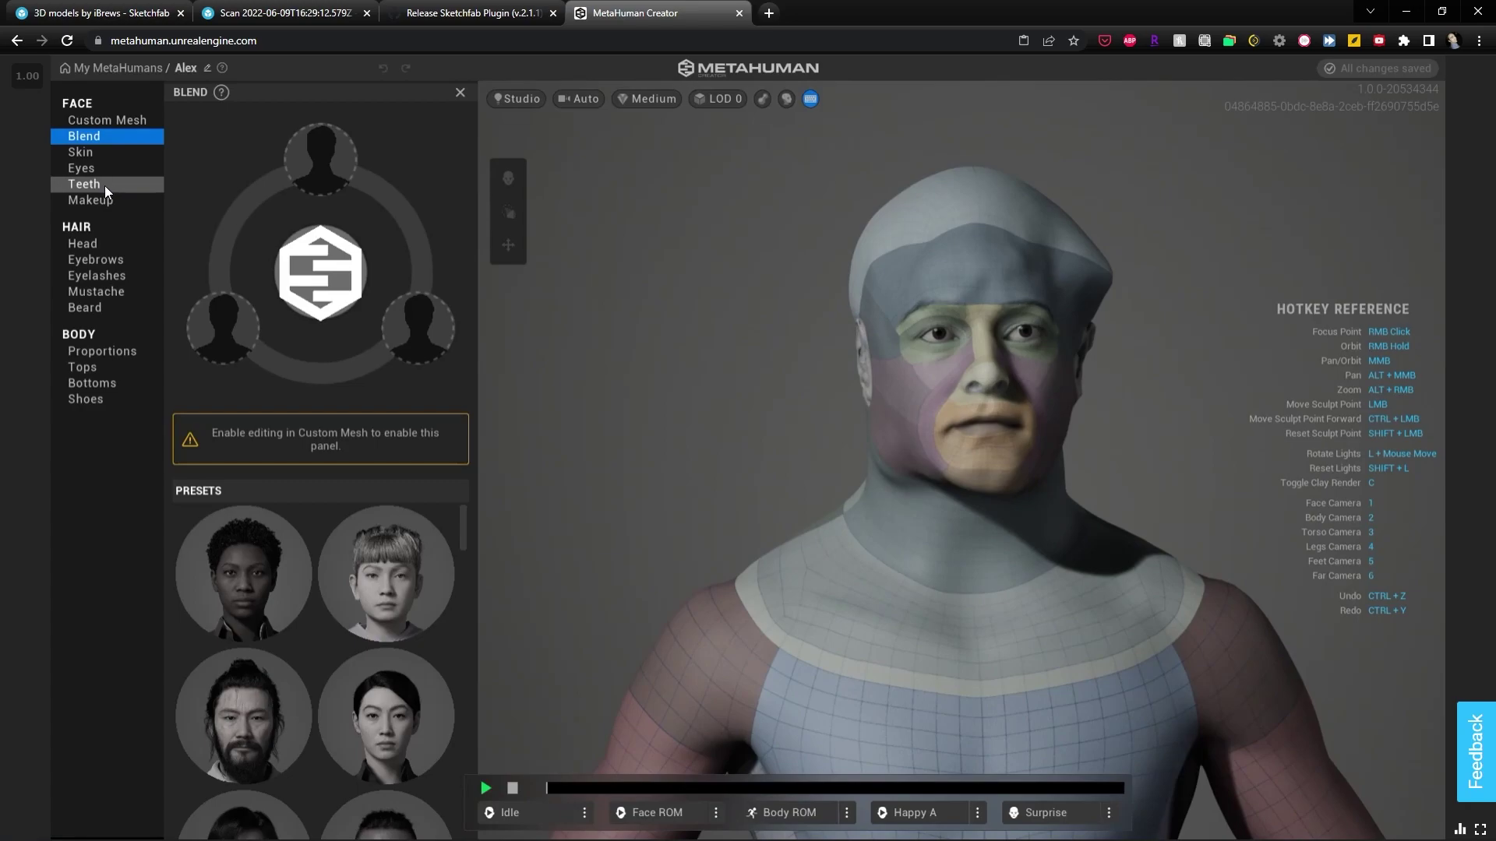
left_click(109, 124)
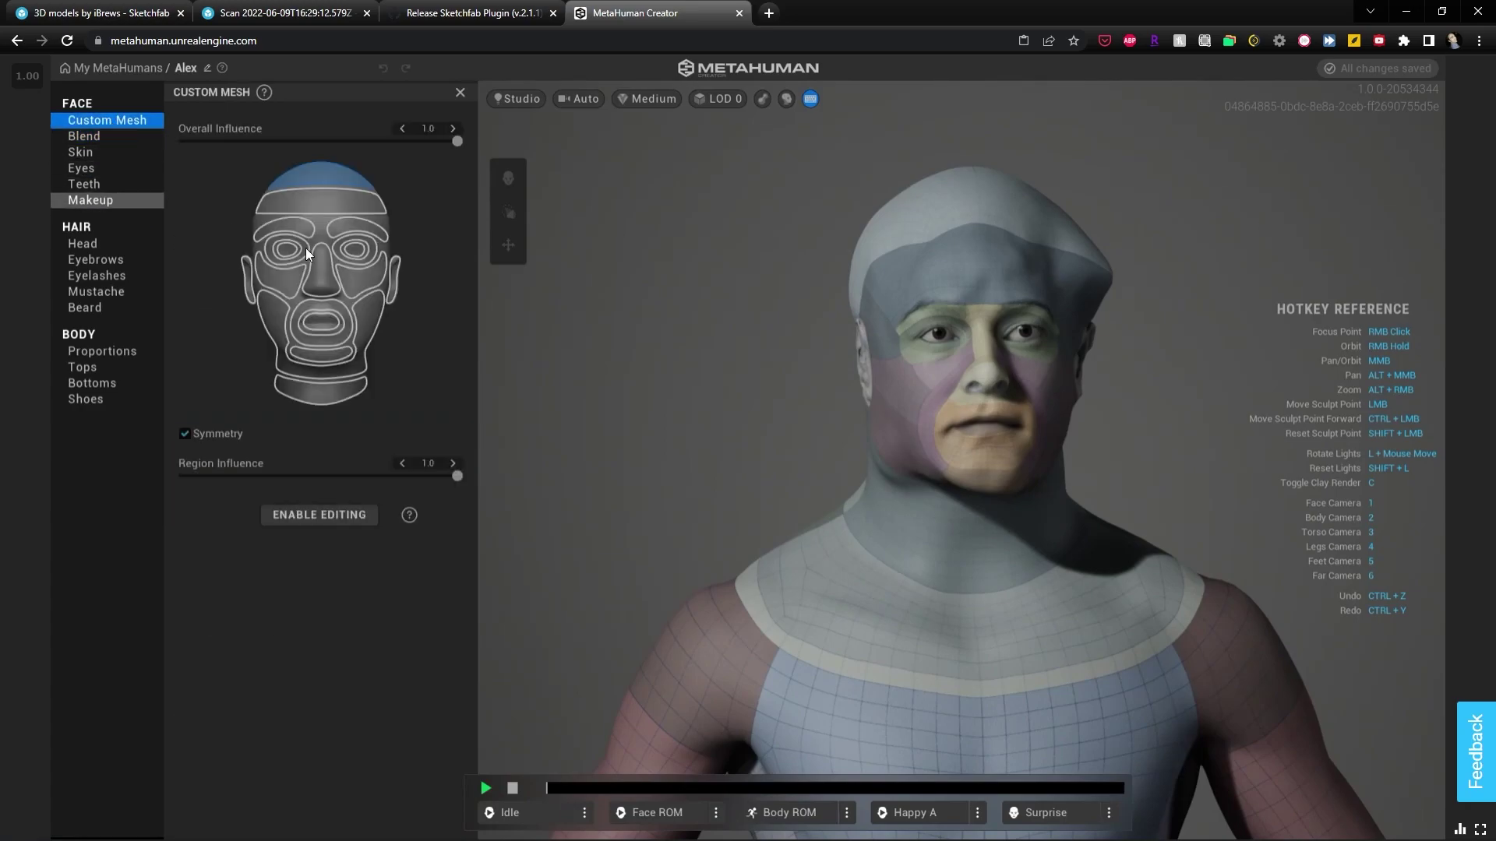
left_click(325, 205)
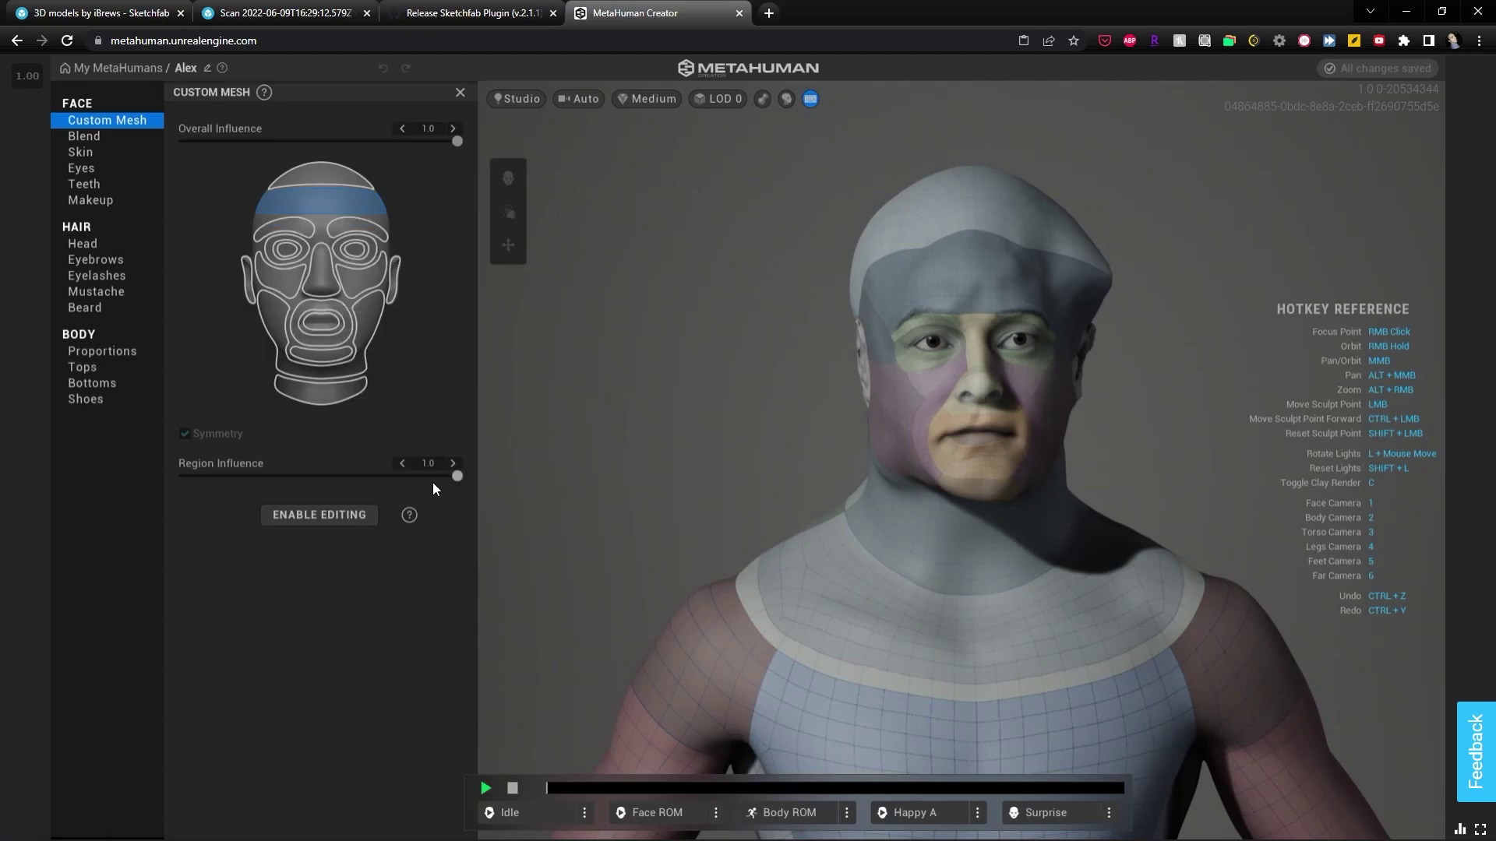
left_click_drag(457, 476, 209, 476)
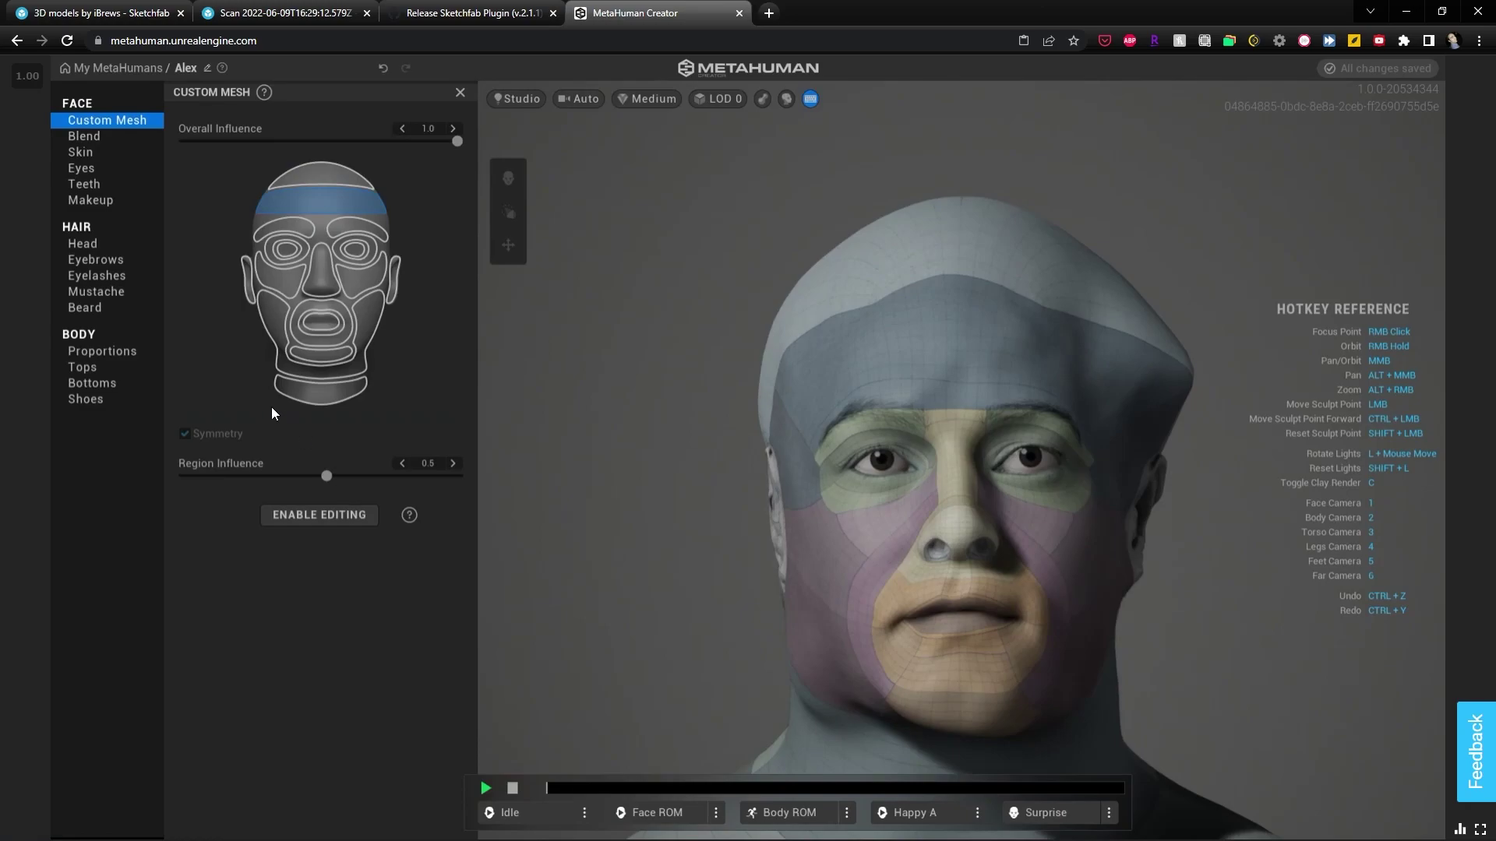
left_click(317, 514)
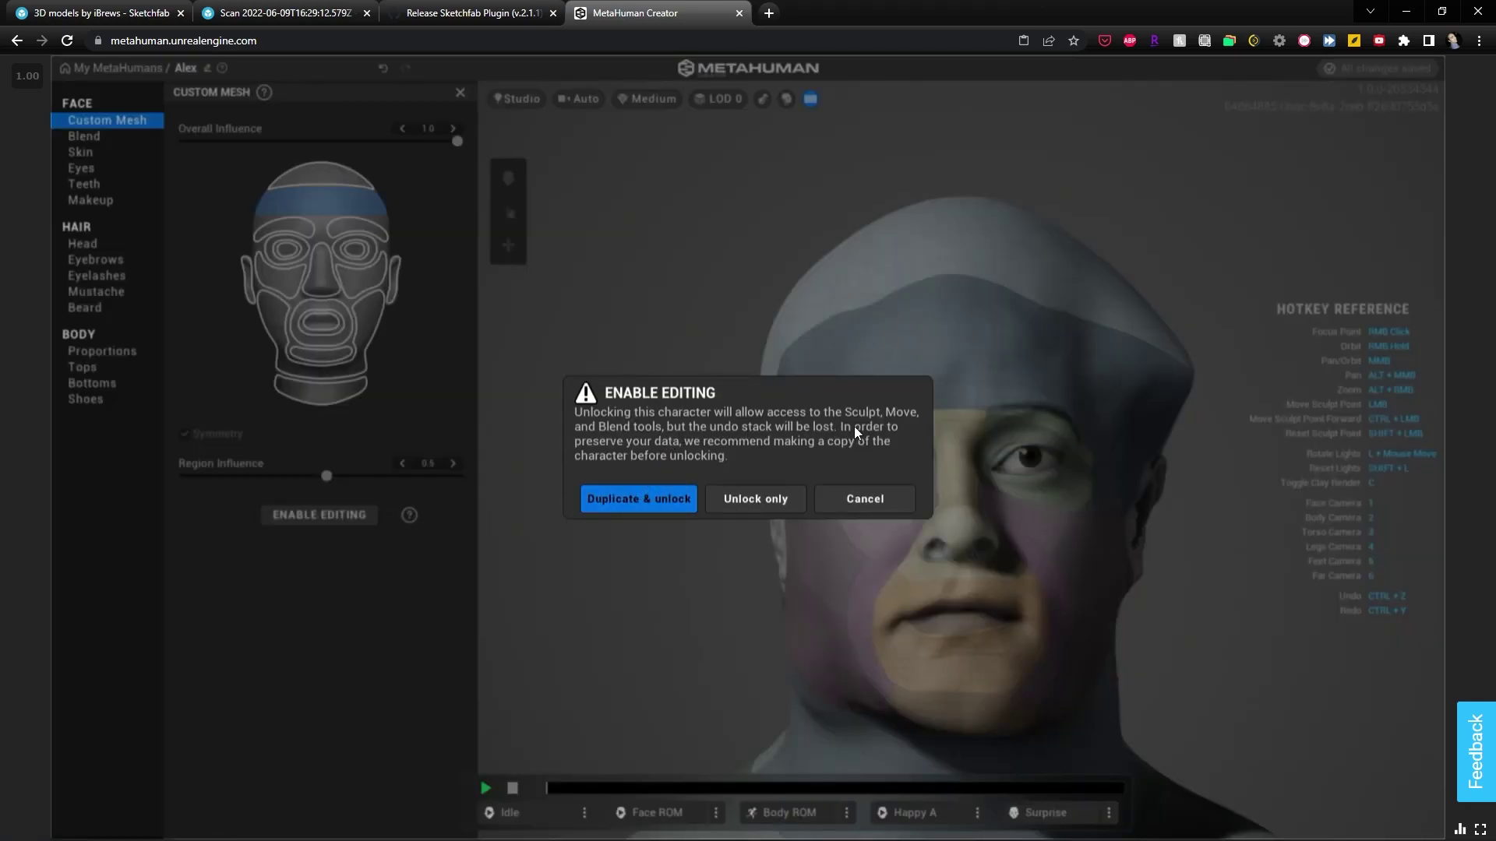
left_click(865, 499)
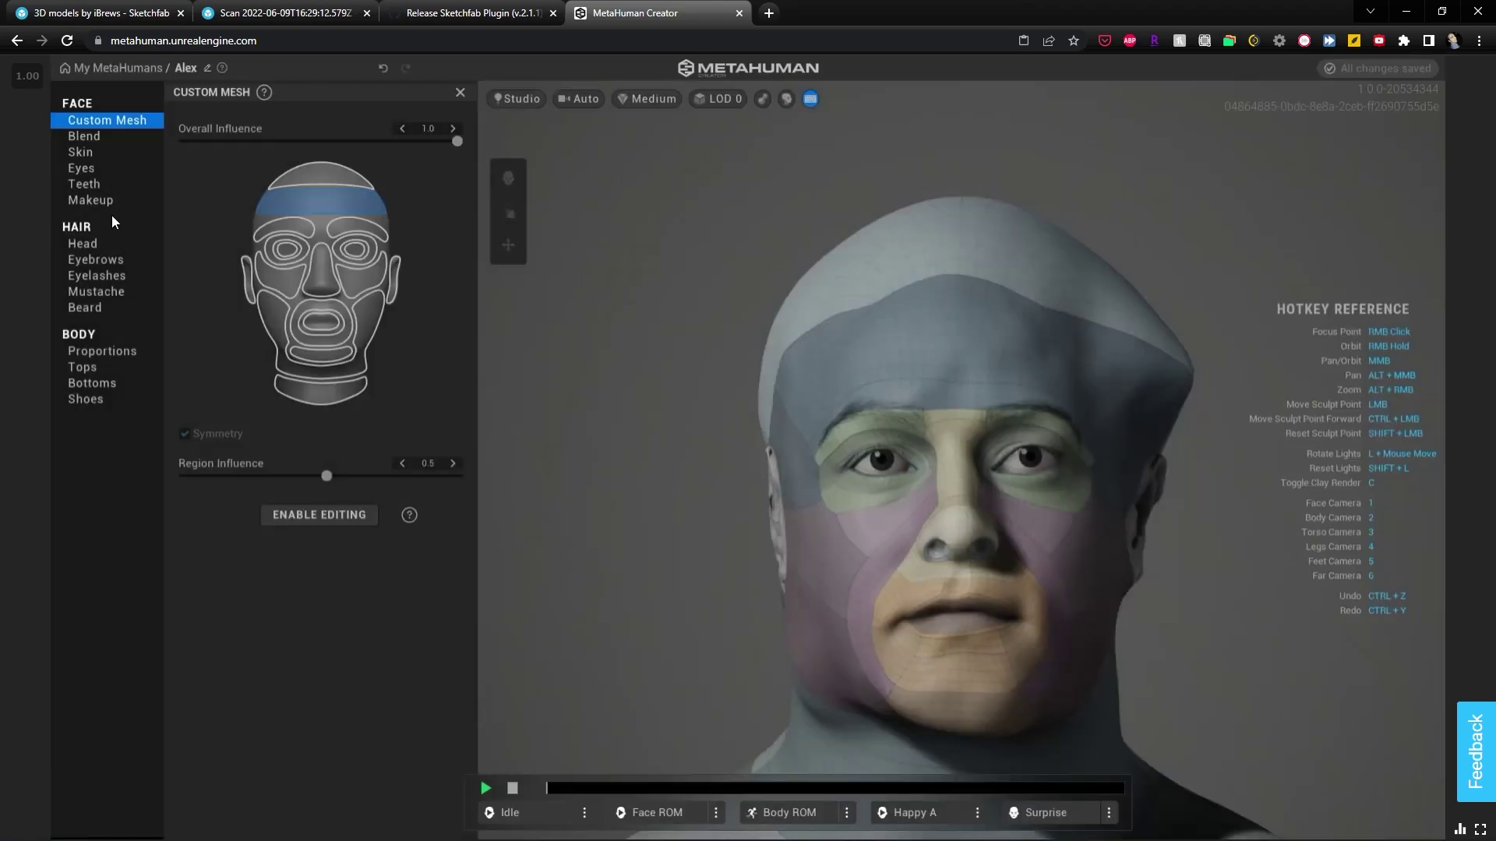
left_click(108, 137)
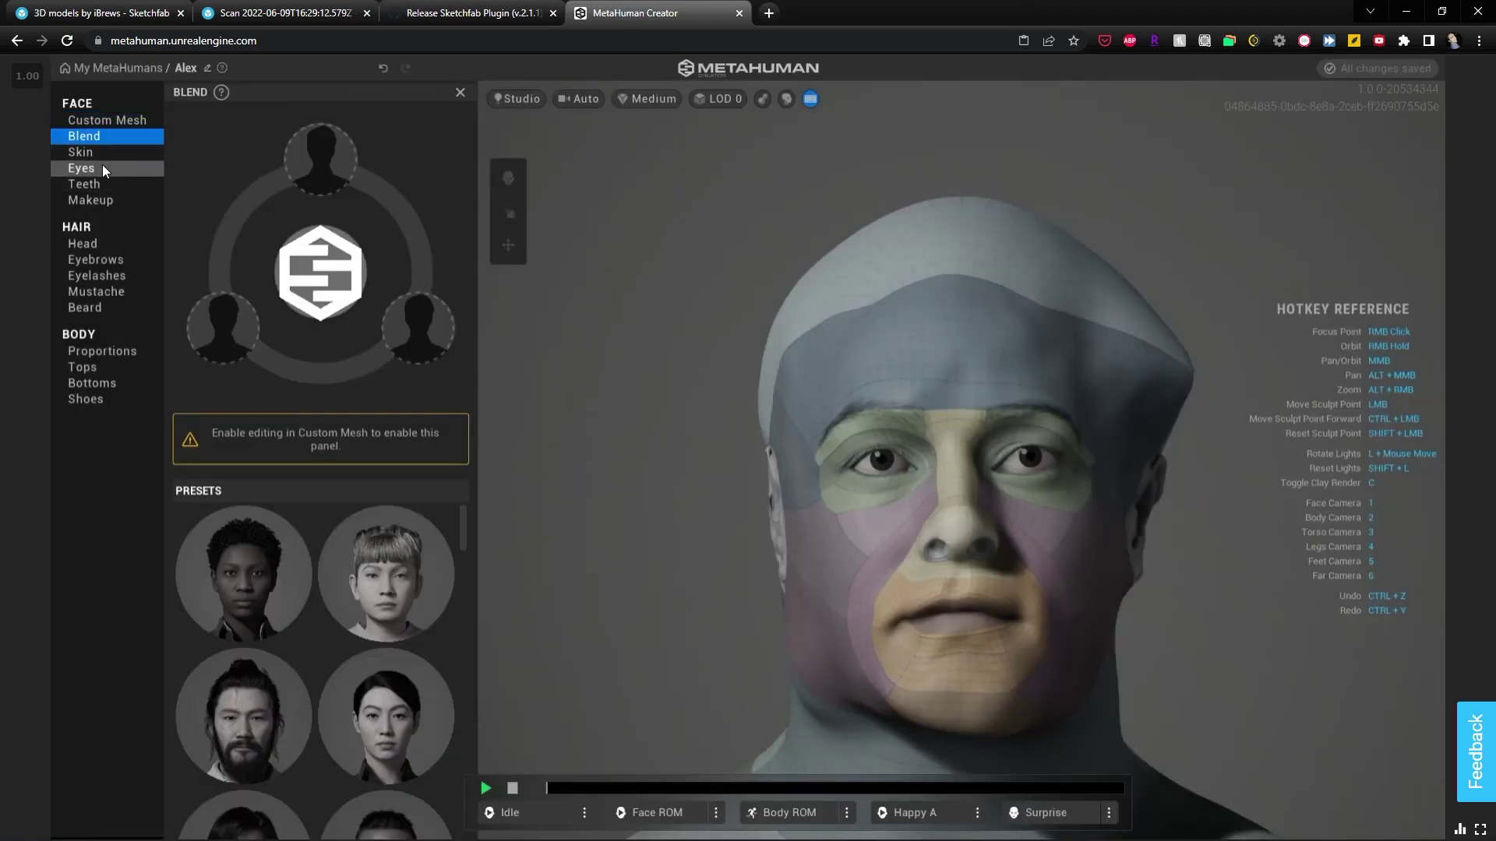
Assign a warm tan skin colour from the Skin colour picker
left_click(103, 169)
left_click(105, 153)
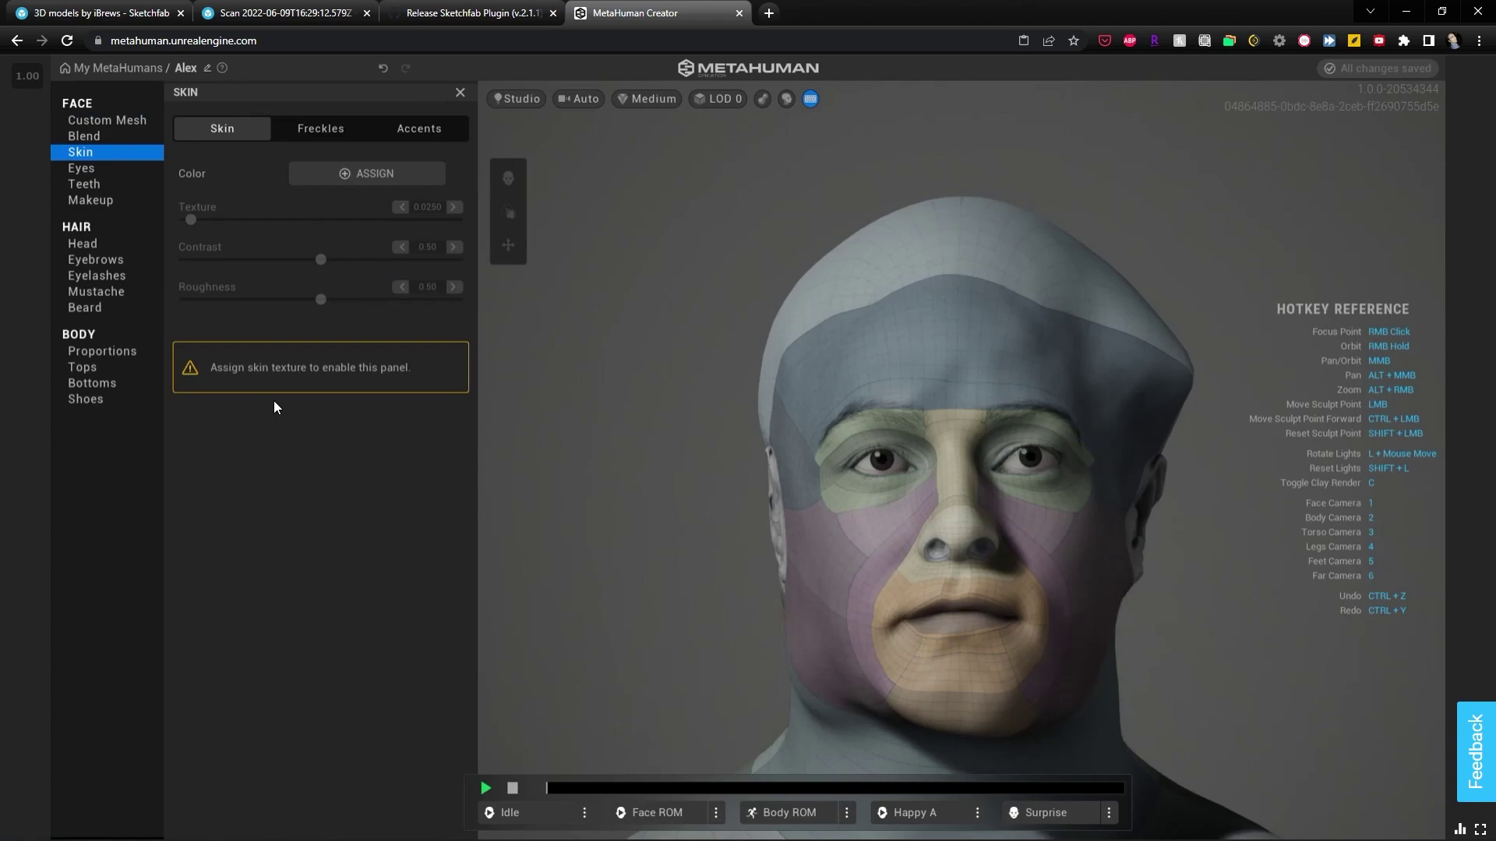
left_click(366, 172)
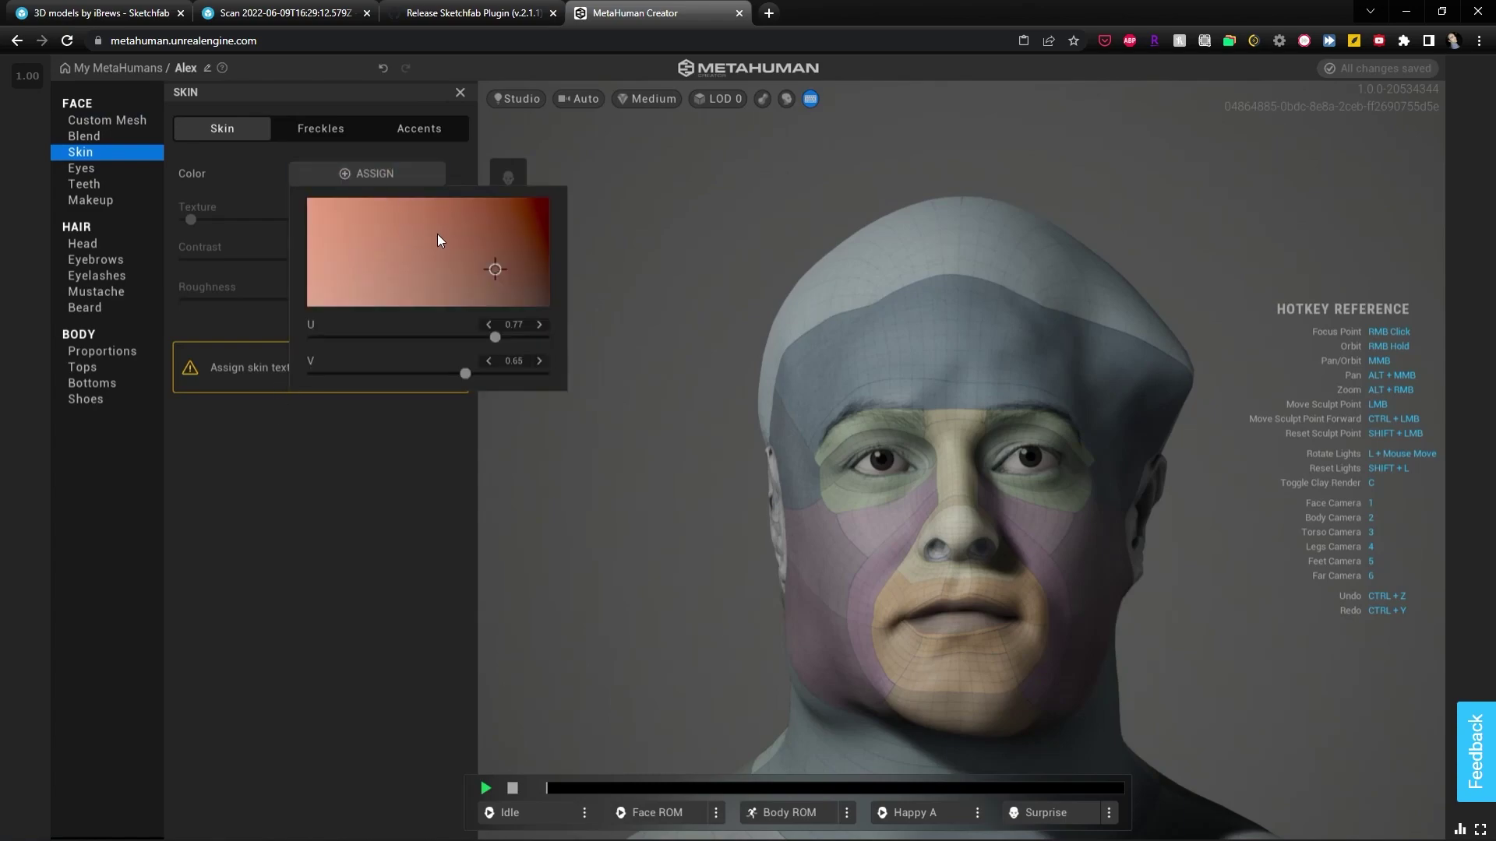
mouse_move(468, 250)
left_mouse_down()
mouse_move(489, 261)
mouse_move(474, 282)
mouse_move(458, 271)
mouse_move(480, 273)
left_mouse_up()
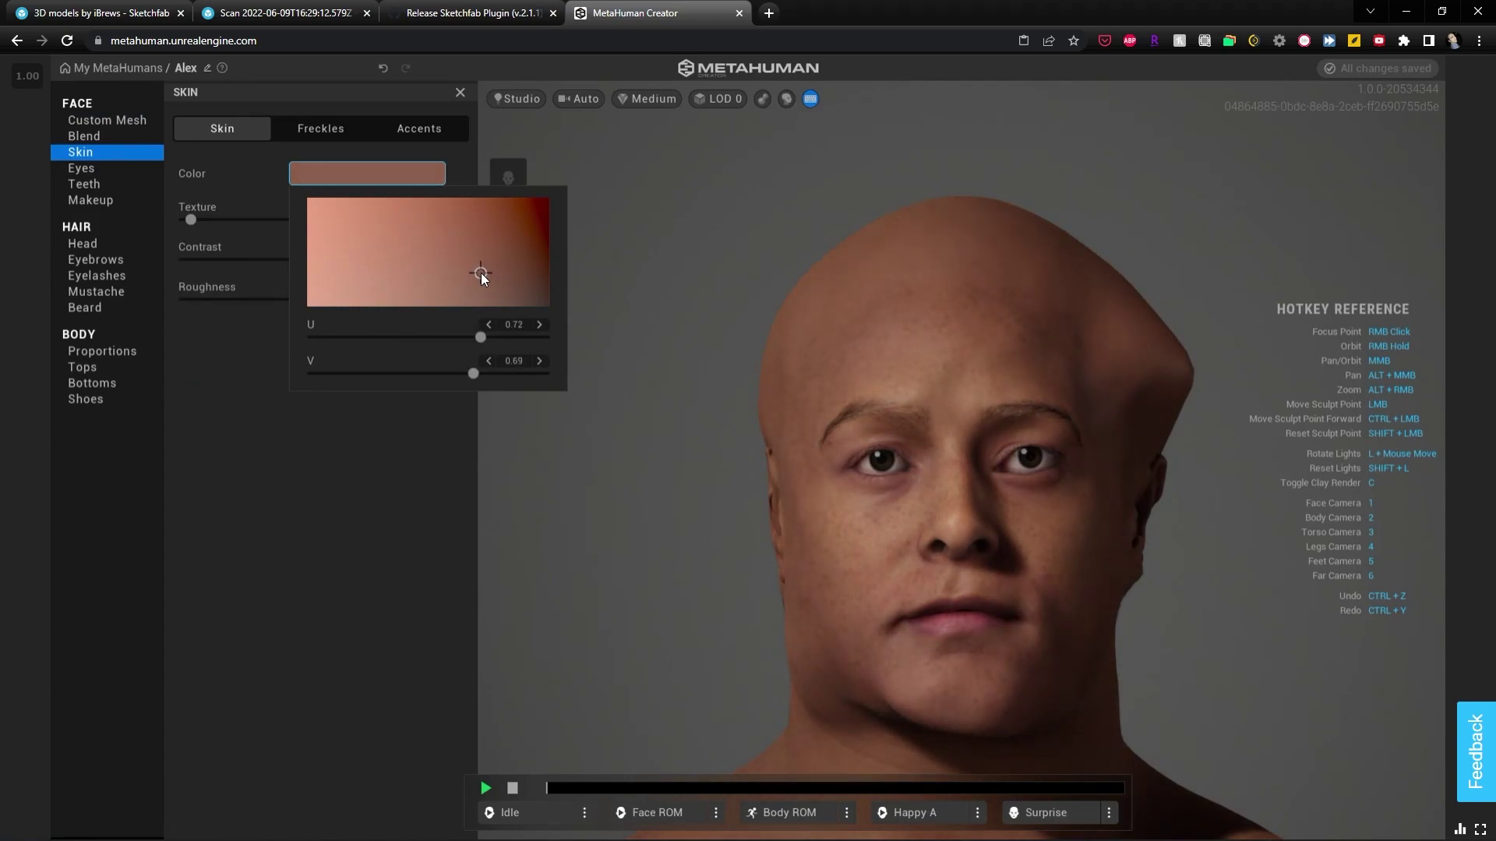
left_click(352, 458)
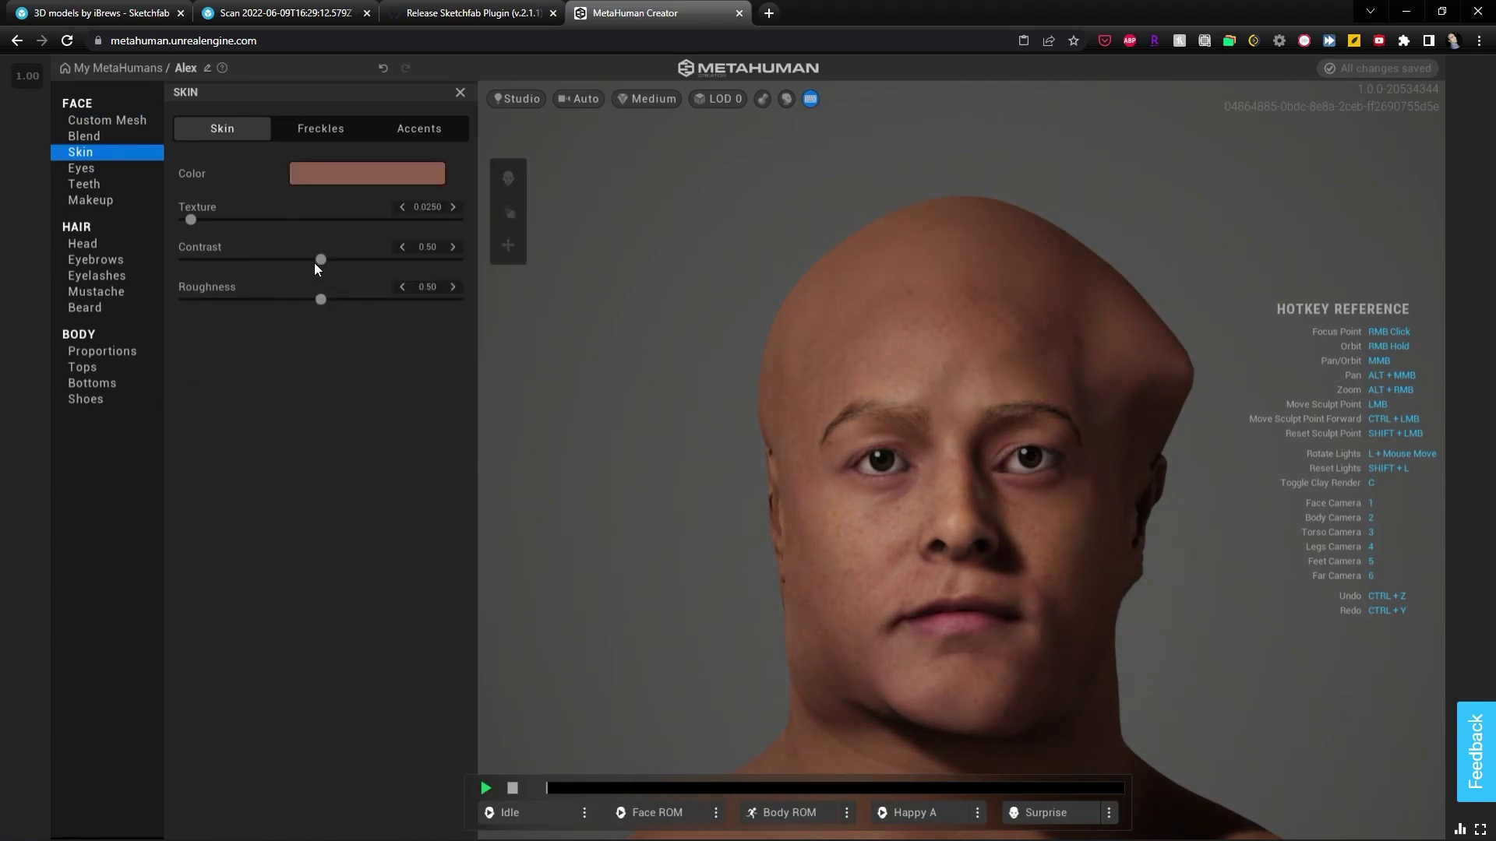
Set skin Texture to about 0.78 (0.7766), checking the head from the side
left_click_drag(336, 219, 451, 251)
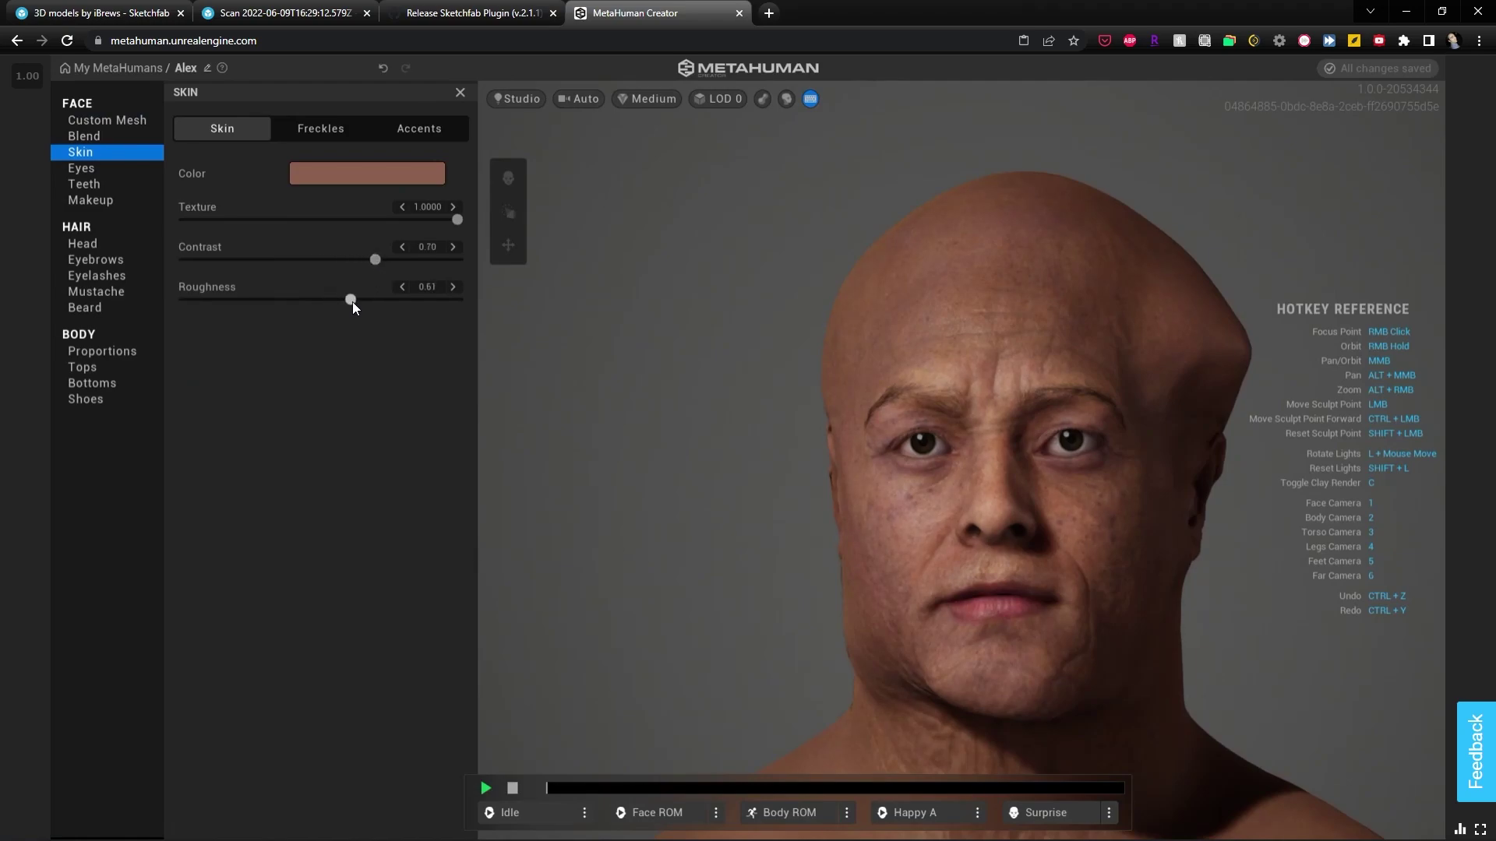
left_click_drag(456, 219, 396, 220)
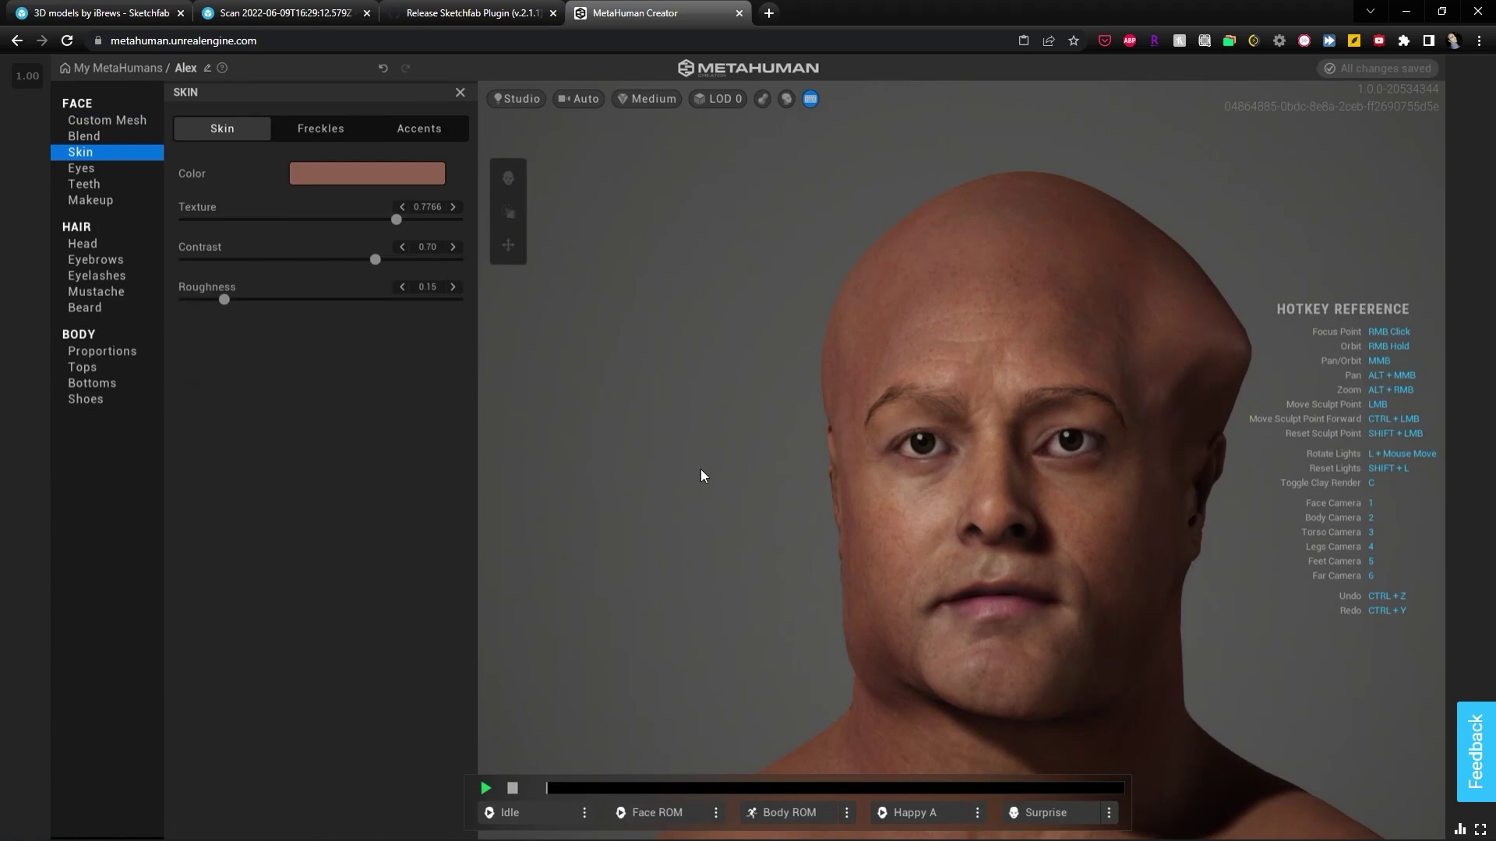
right_click_drag(1027, 526, 735, 384)
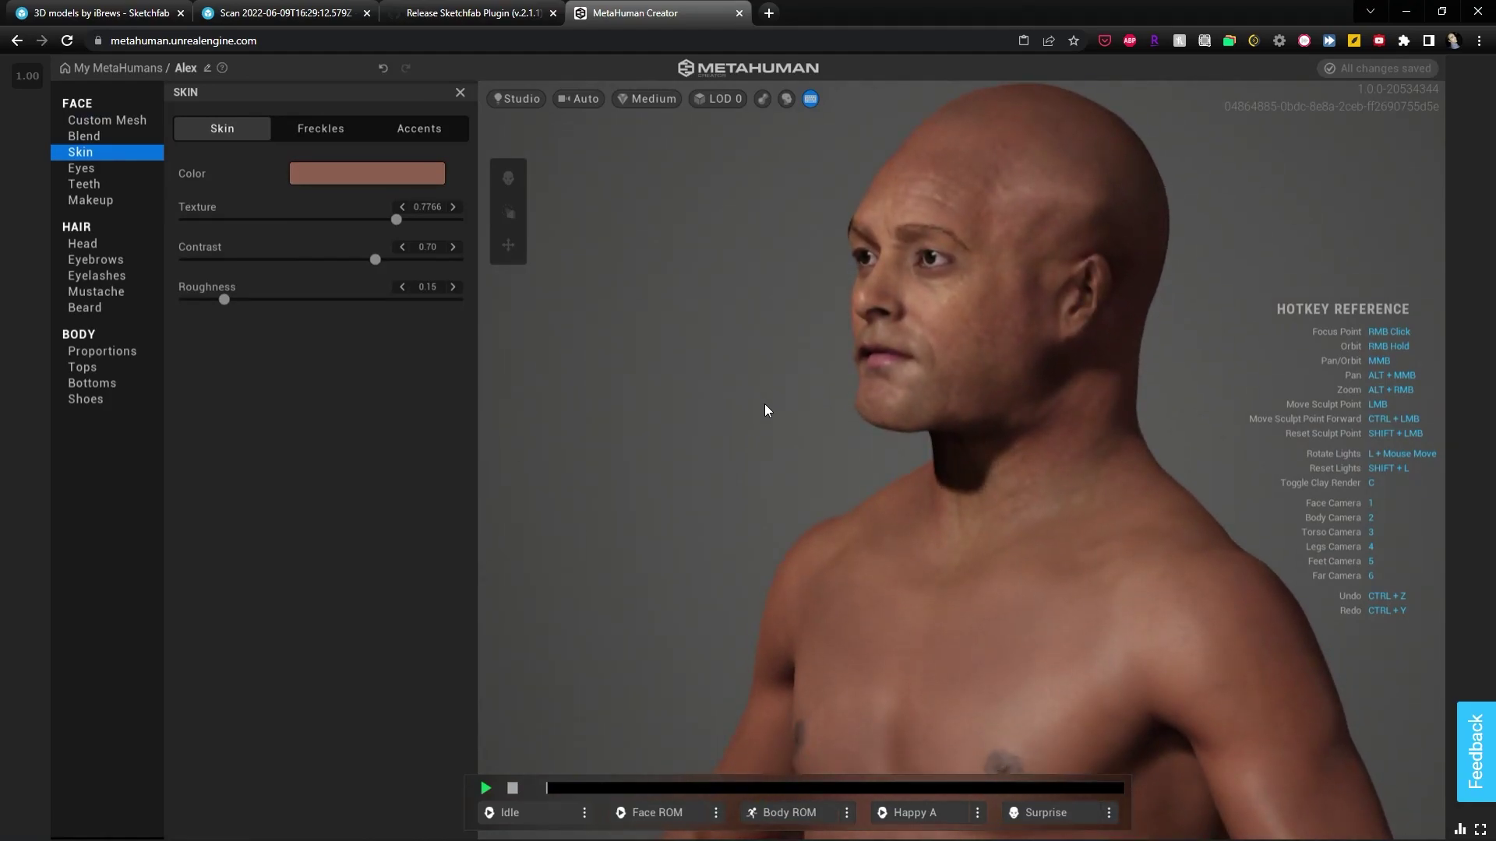
right_click_drag(806, 441, 795, 524)
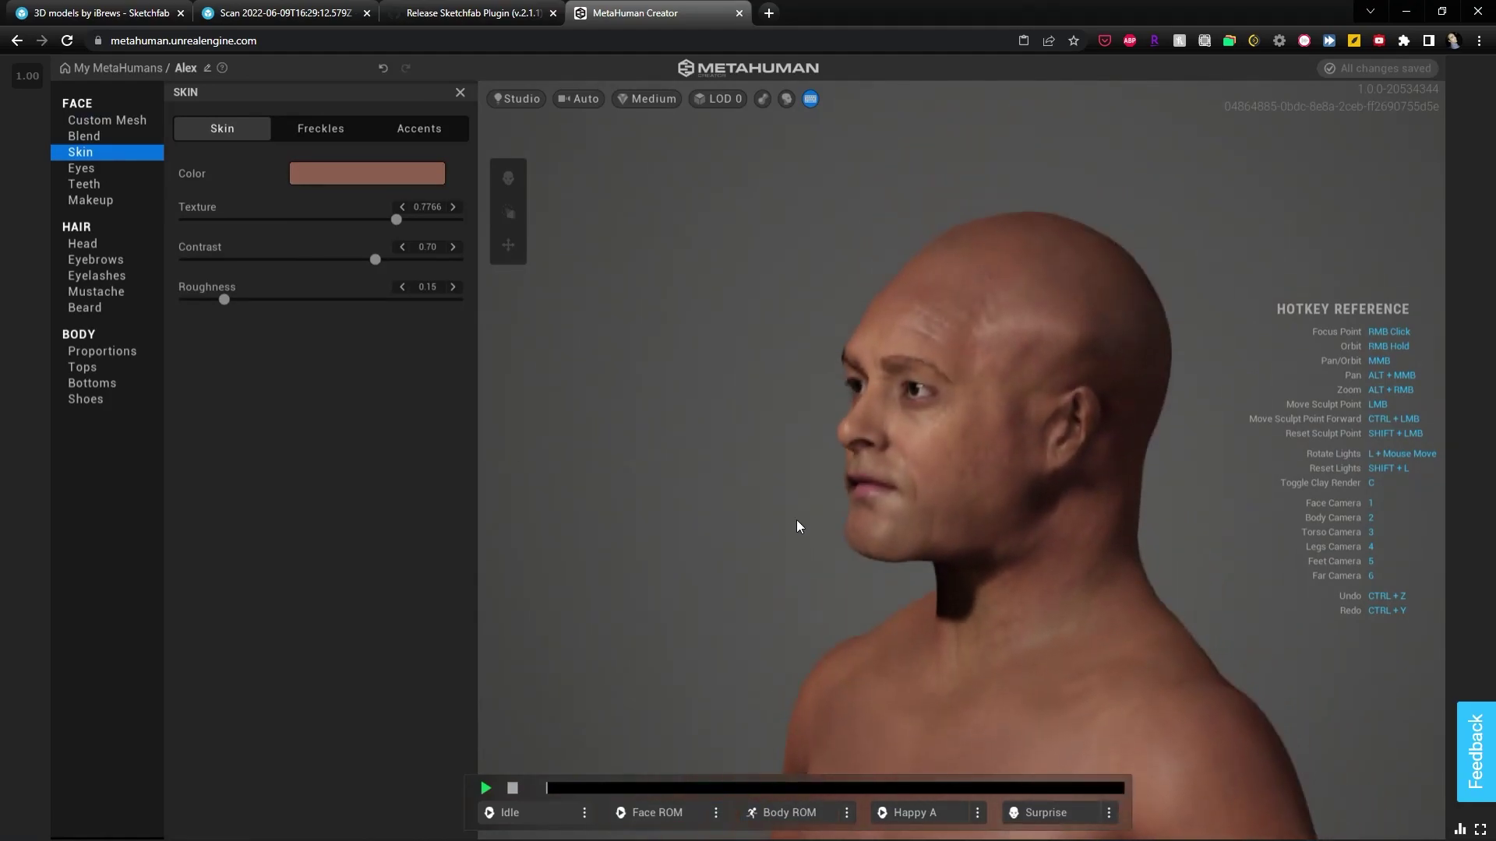
Apply the Short Curly Fade hairstyle and colour the hair reddish brown
left_click(105, 243)
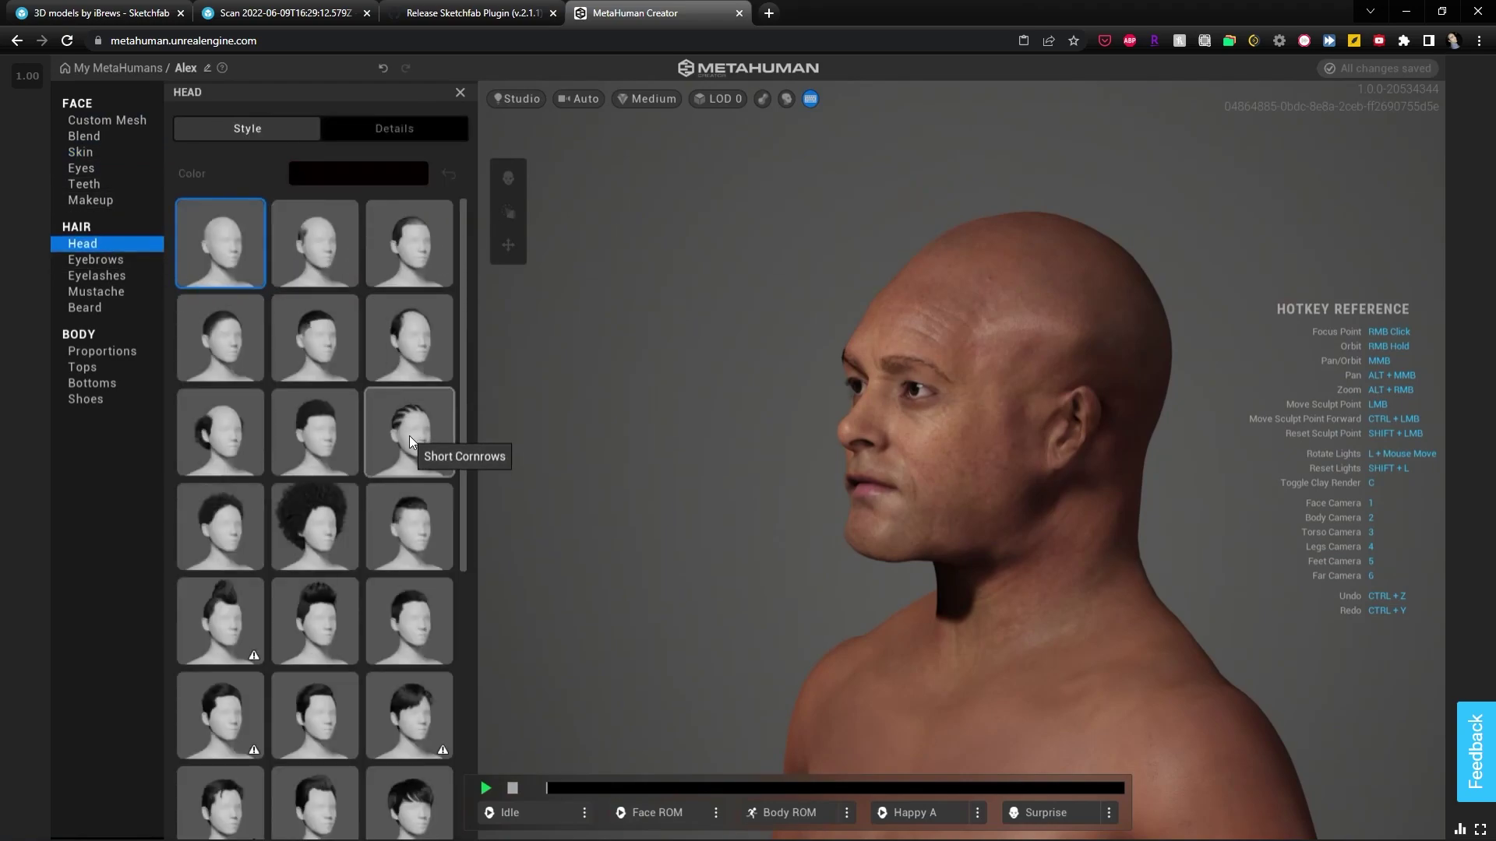
scroll(409, 436, "down", 3)
left_click(414, 406)
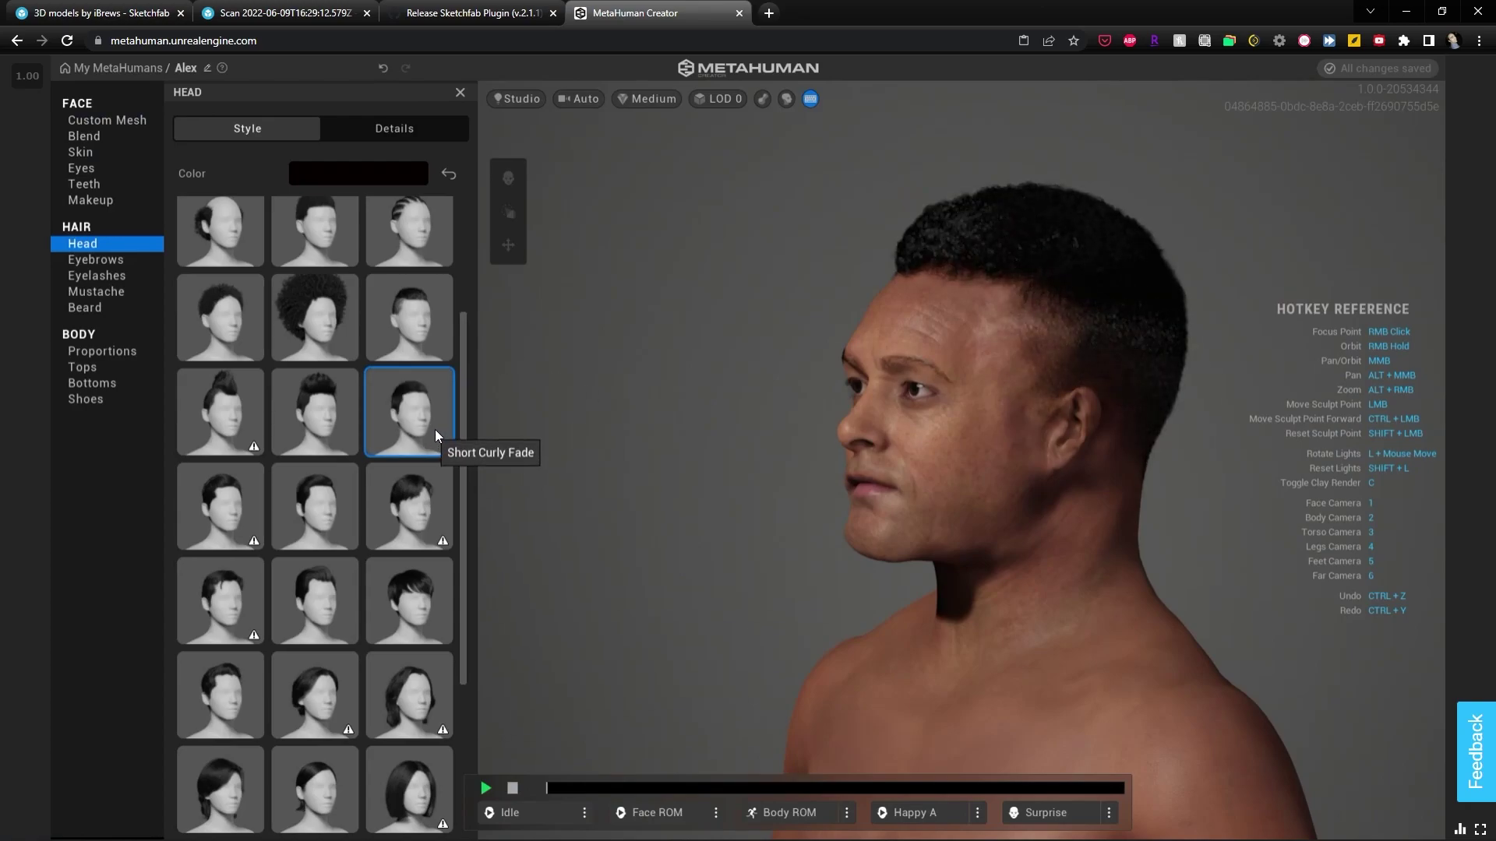
left_click(364, 173)
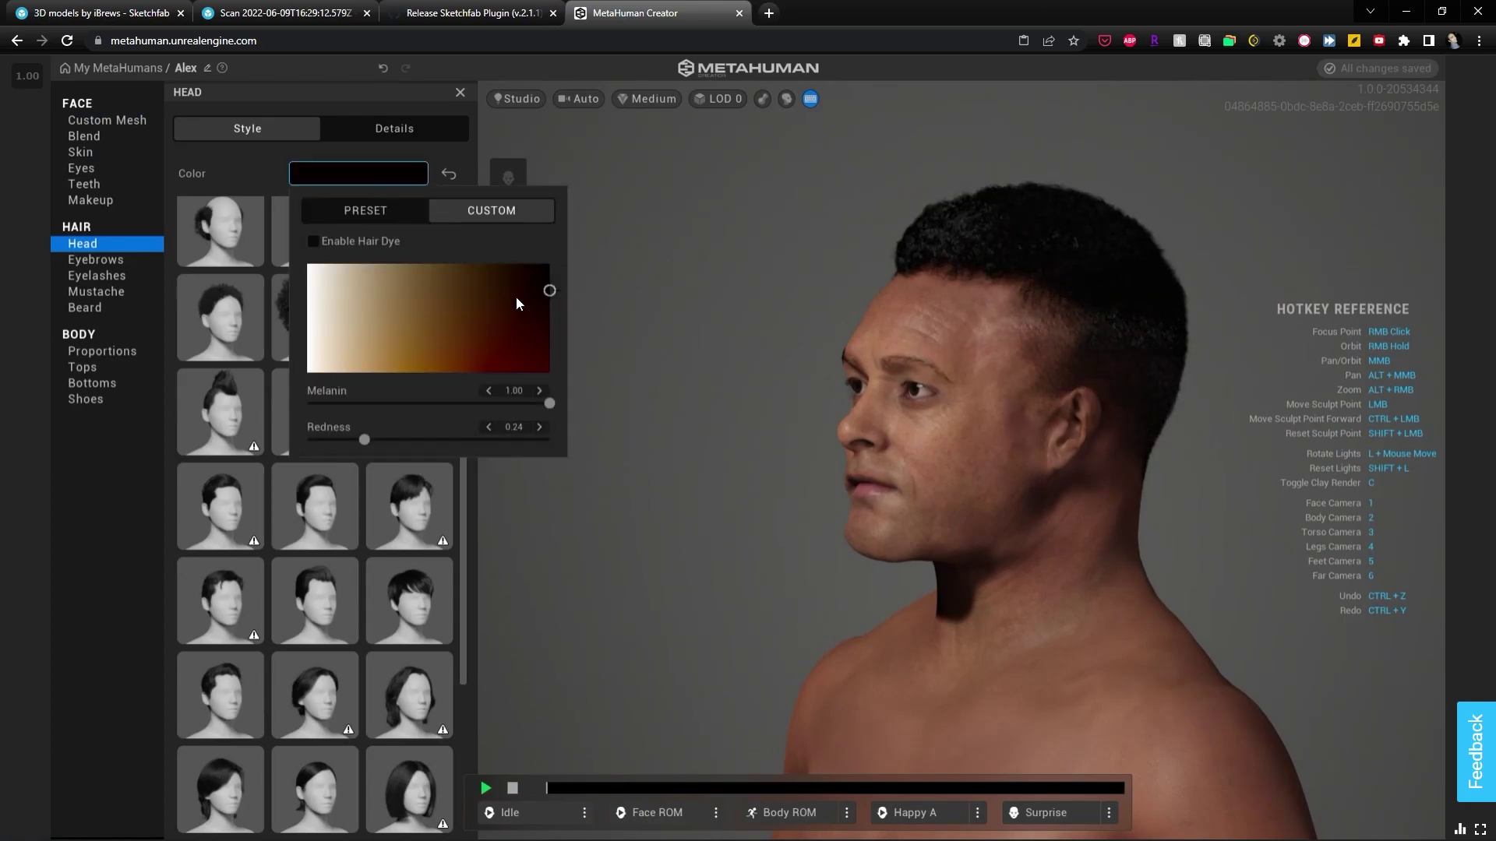
left_click(503, 323)
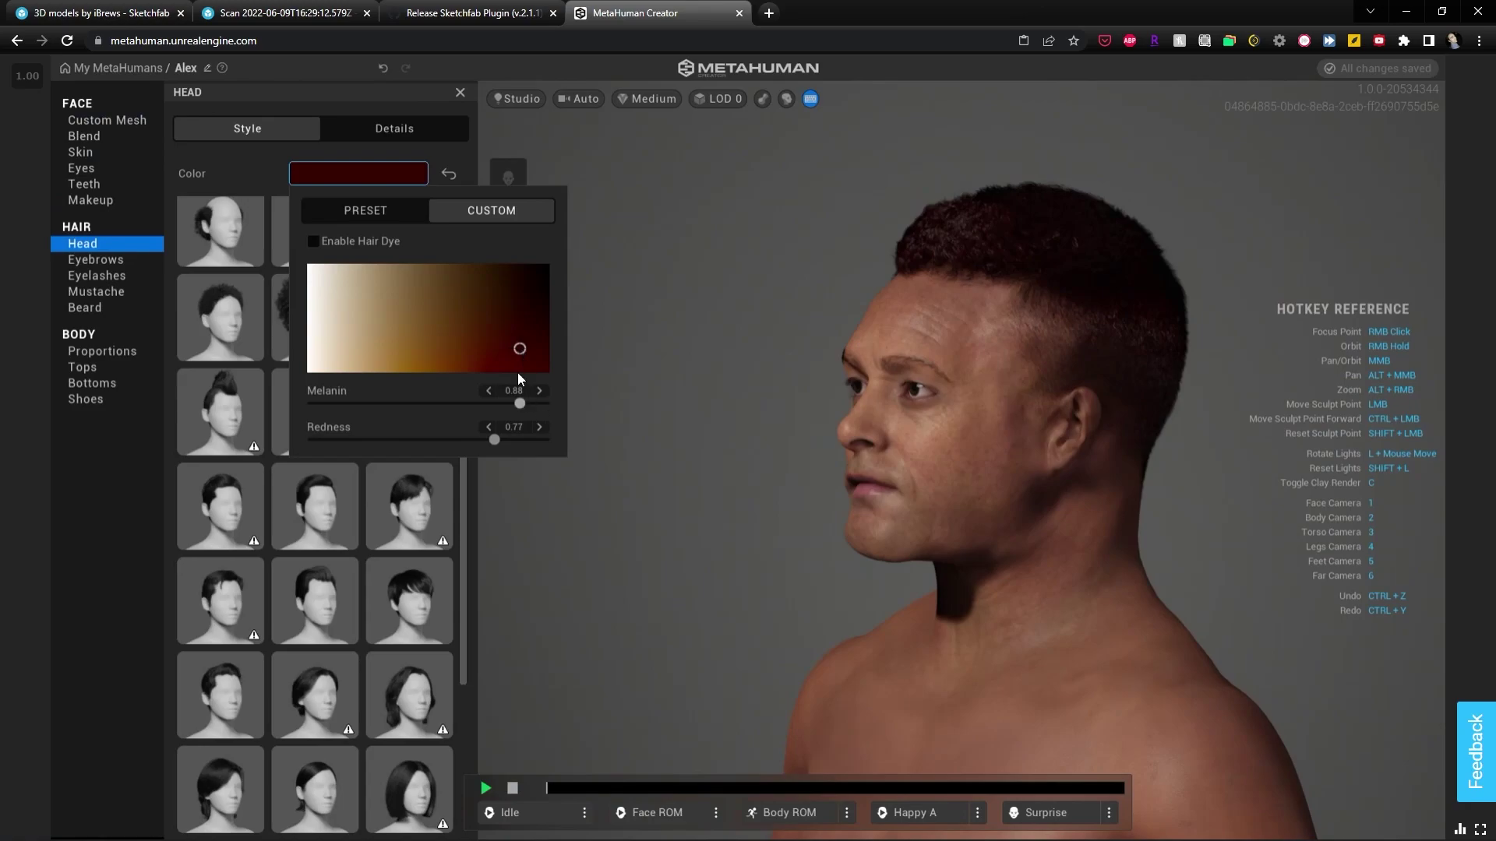
left_click_drag(518, 374, 472, 341)
left_click(726, 522)
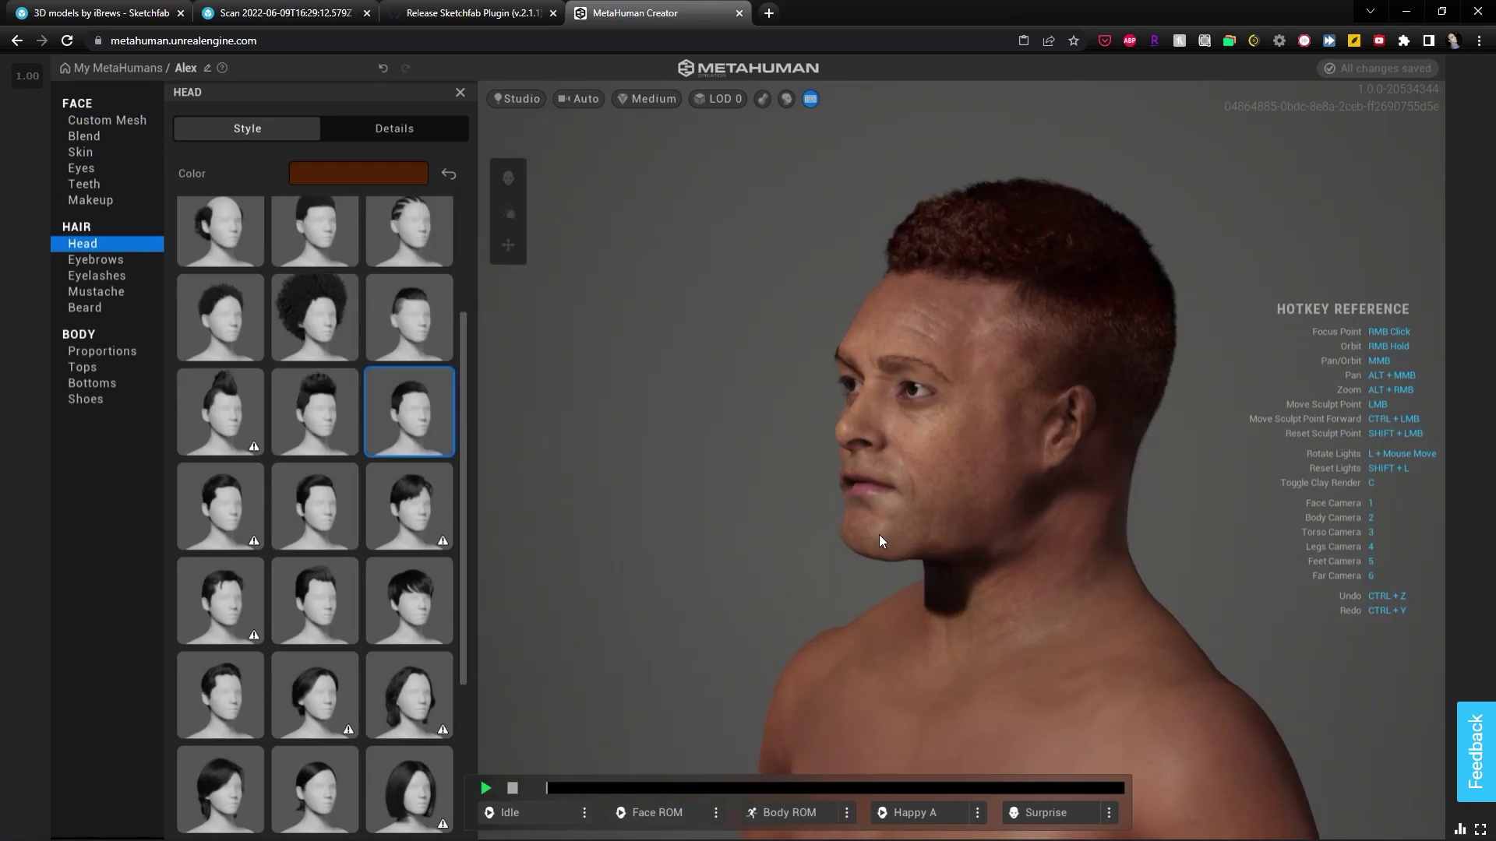
right_click_drag(879, 534, 1105, 524)
right_click_drag(888, 487, 988, 480)
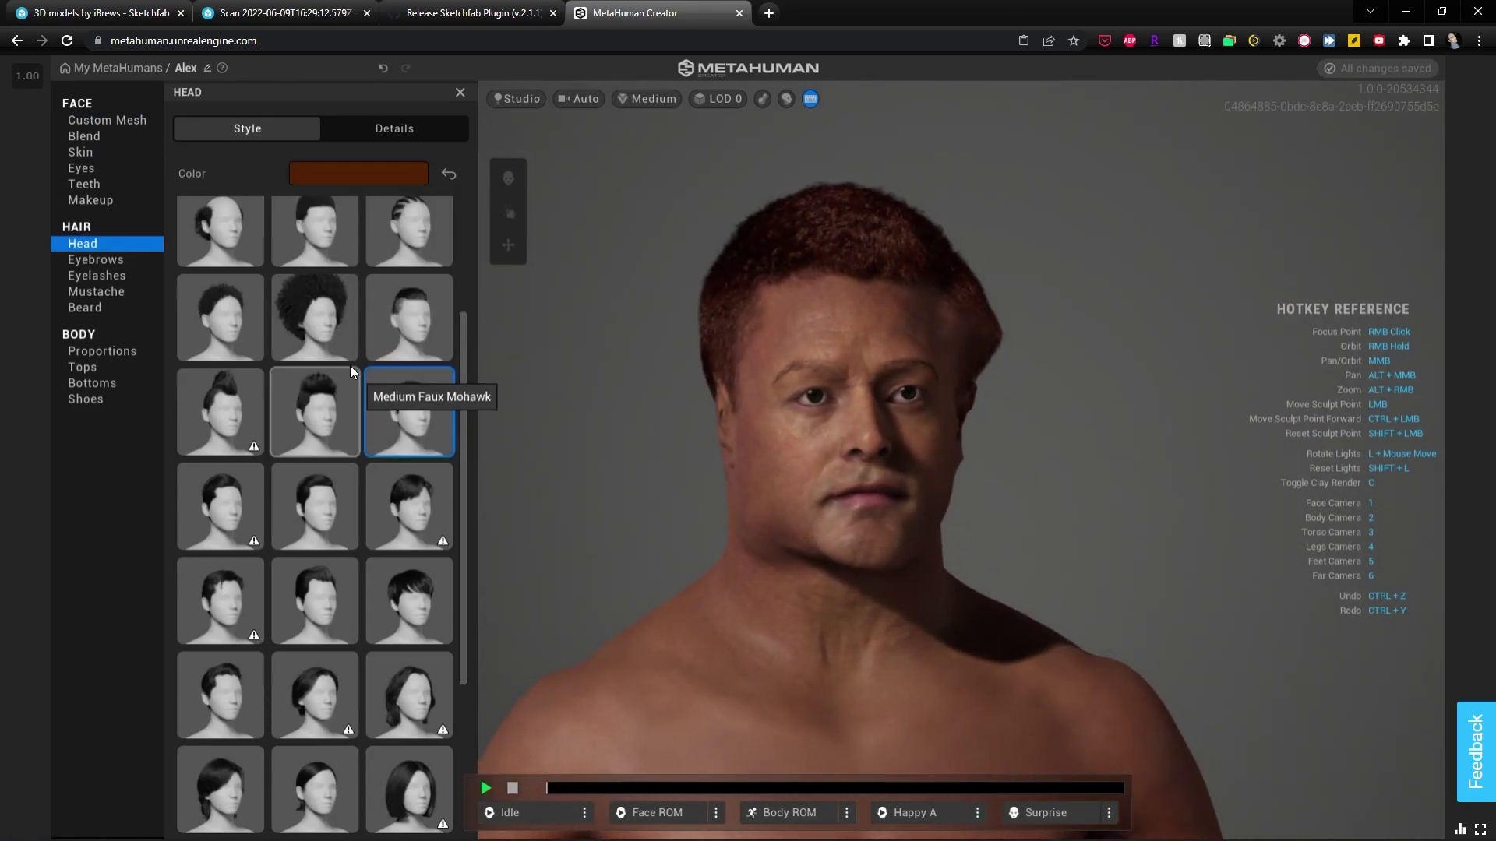
Try a tall pompadour, then settle on a medium-length swept hairstyle and frame the upper body
left_click(343, 437)
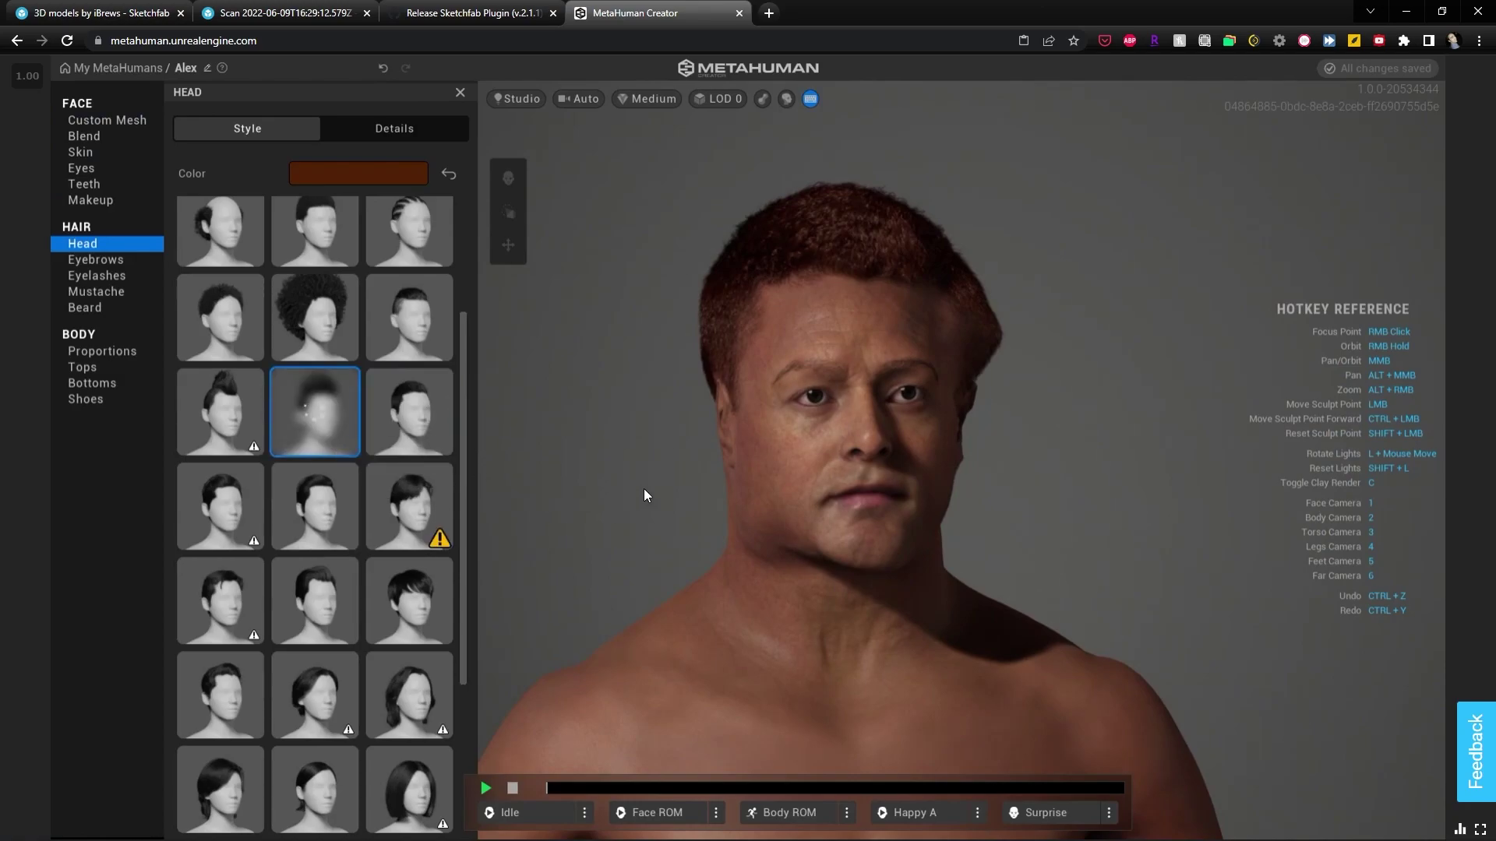
right_click_drag(770, 507, 695, 509)
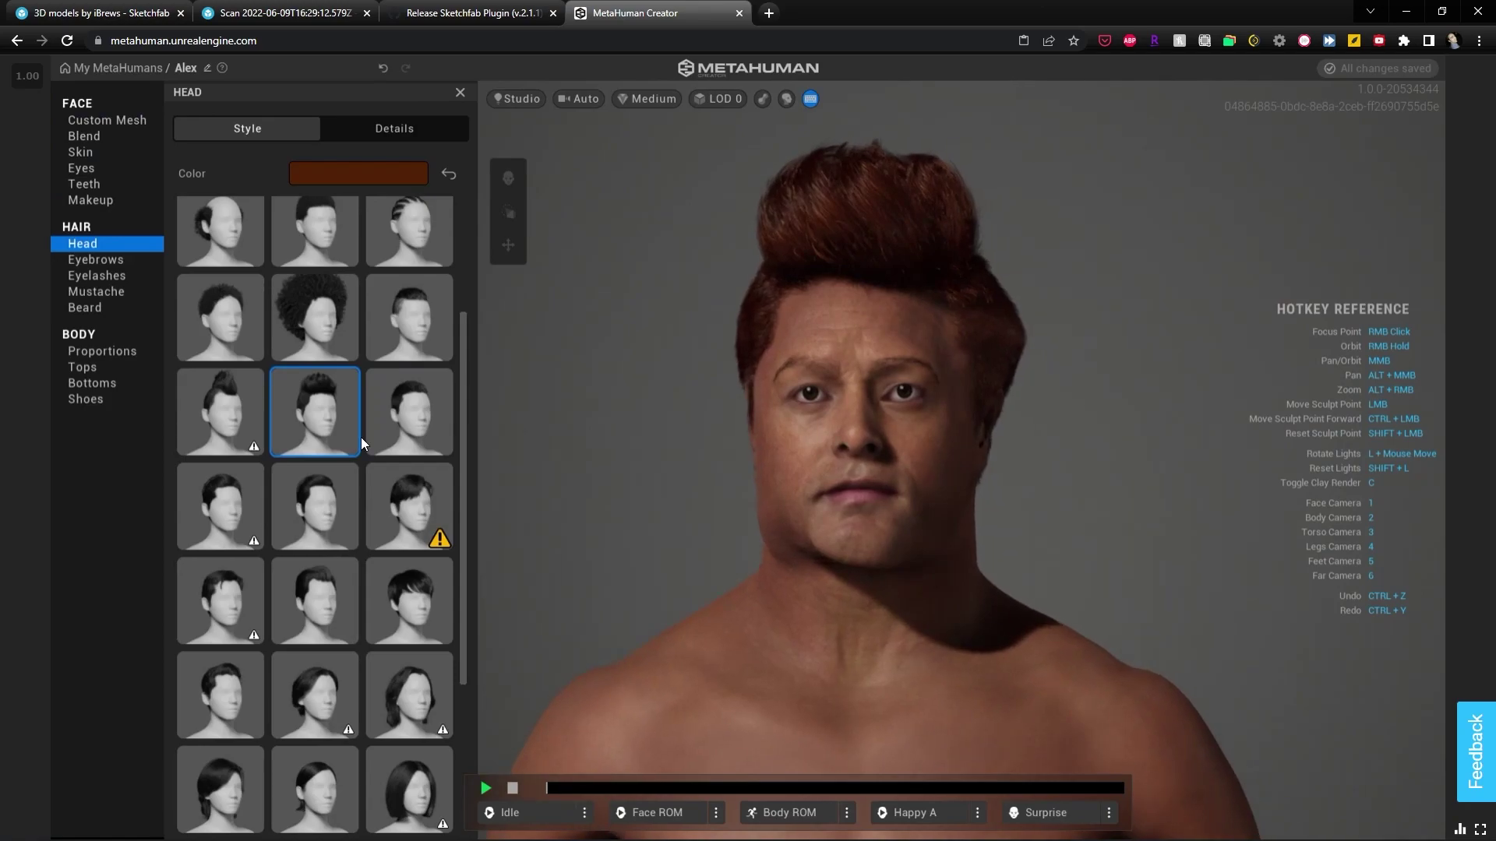
scroll(410, 496, "down", 3)
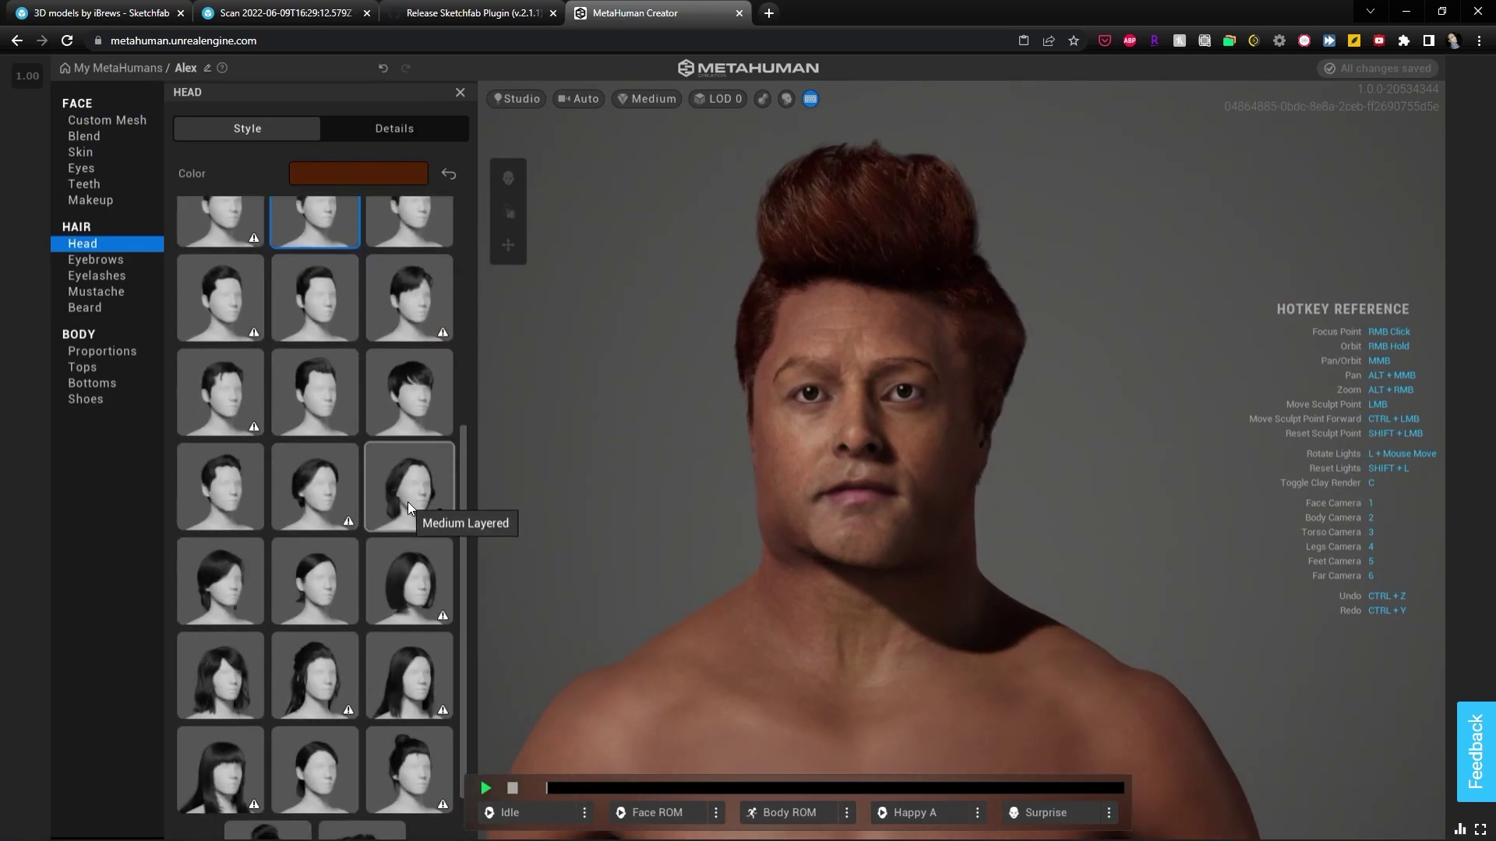
left_click(236, 478)
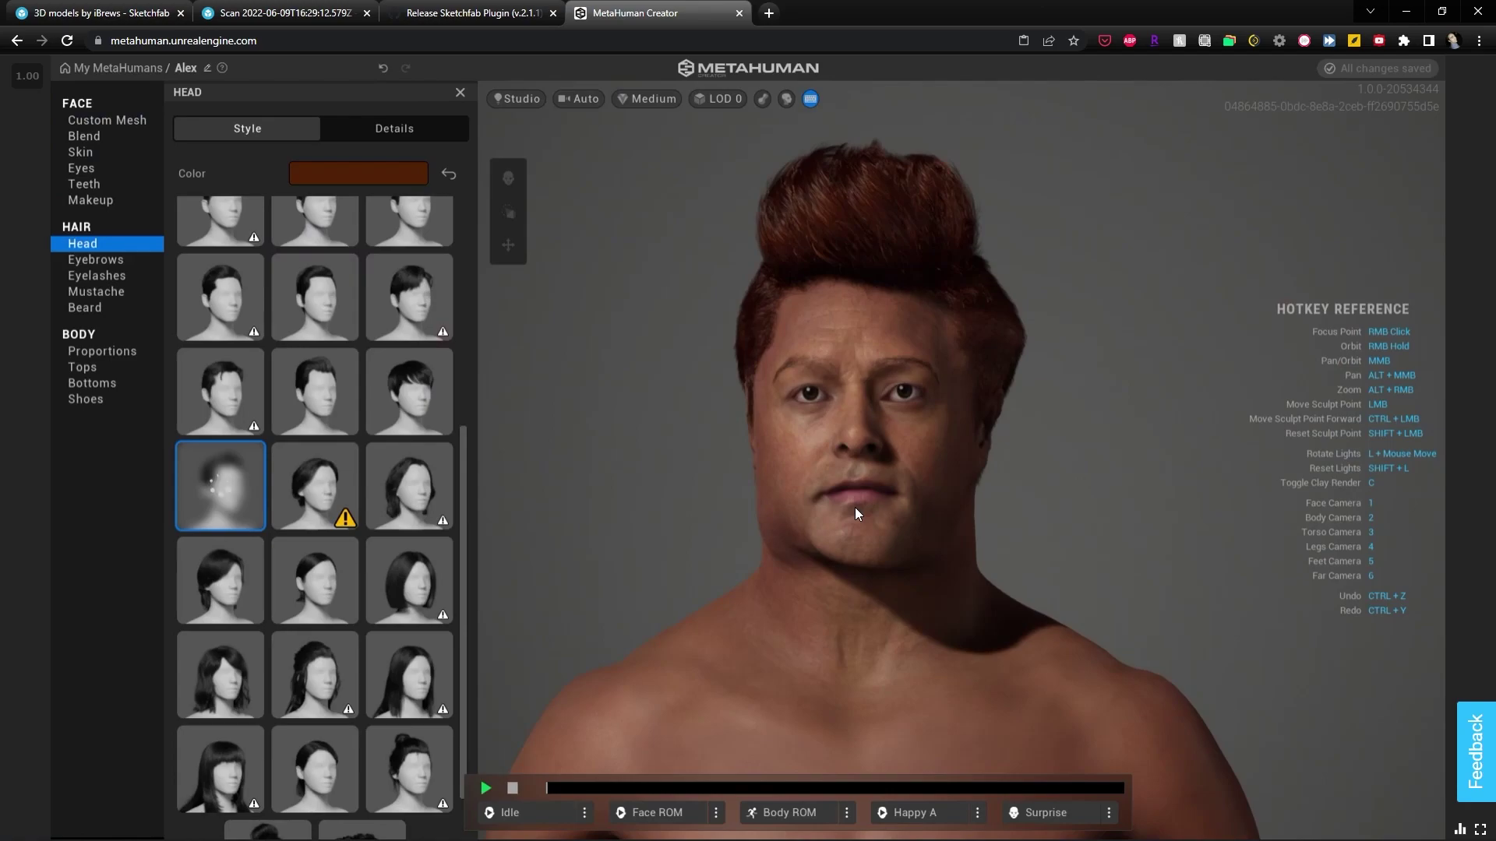
right_click_drag(1016, 527, 1117, 529)
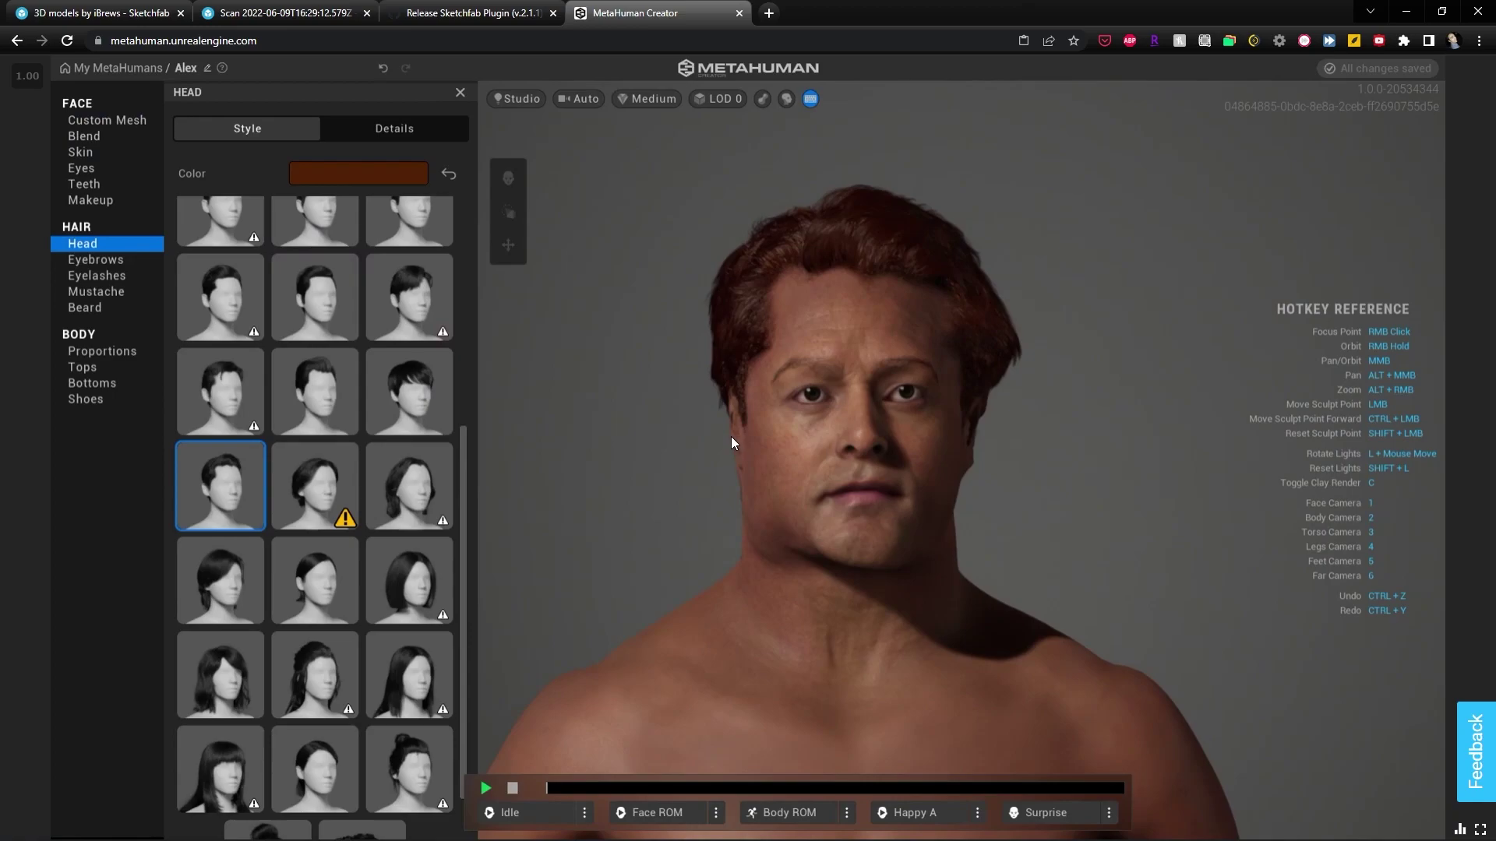
key("3")
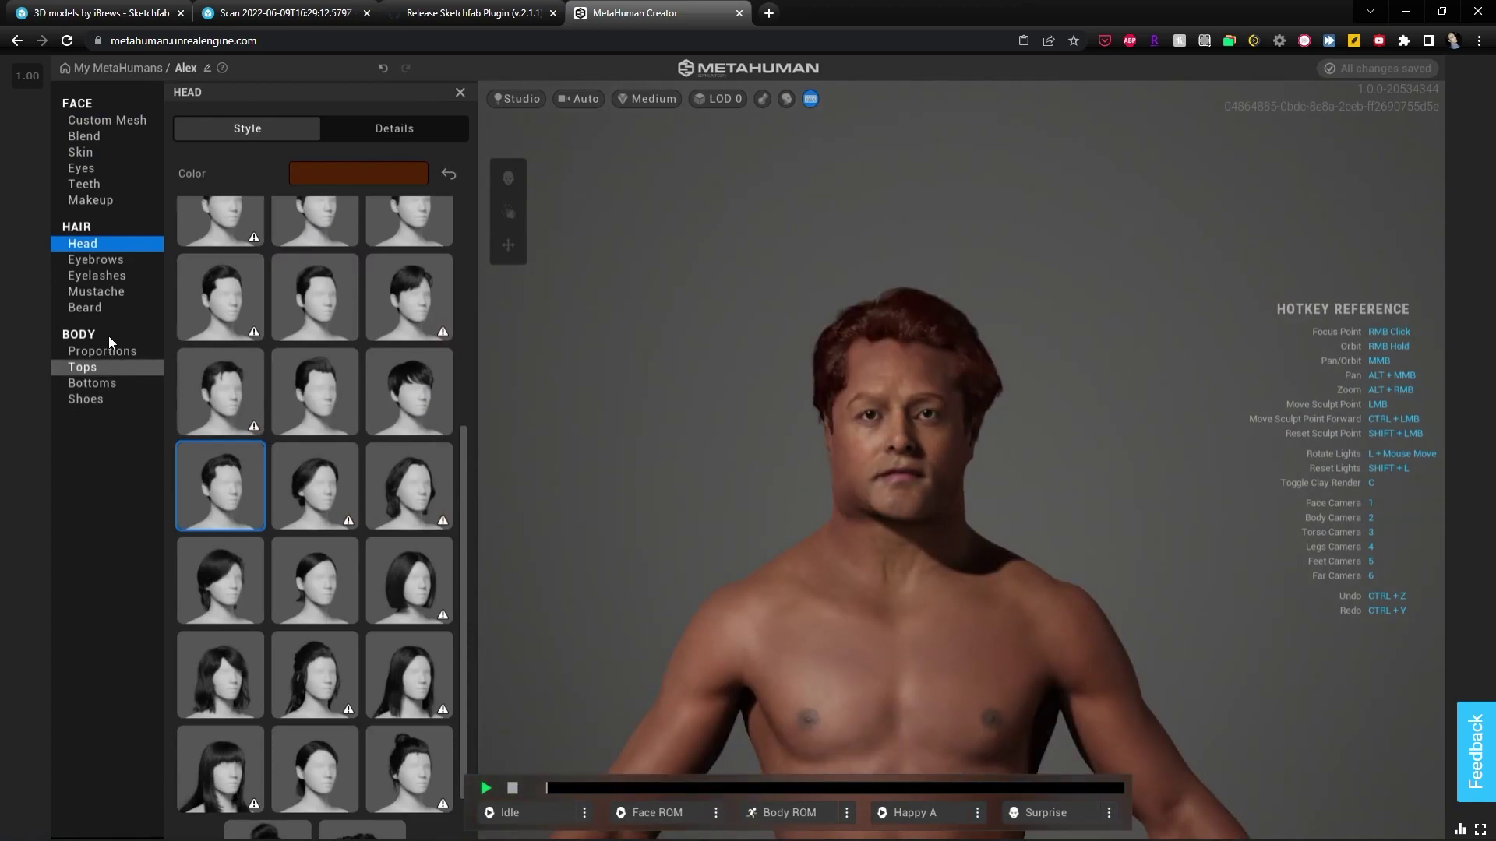
Add the Short Curly Beard and check it from a three-quarter view
left_click(117, 311)
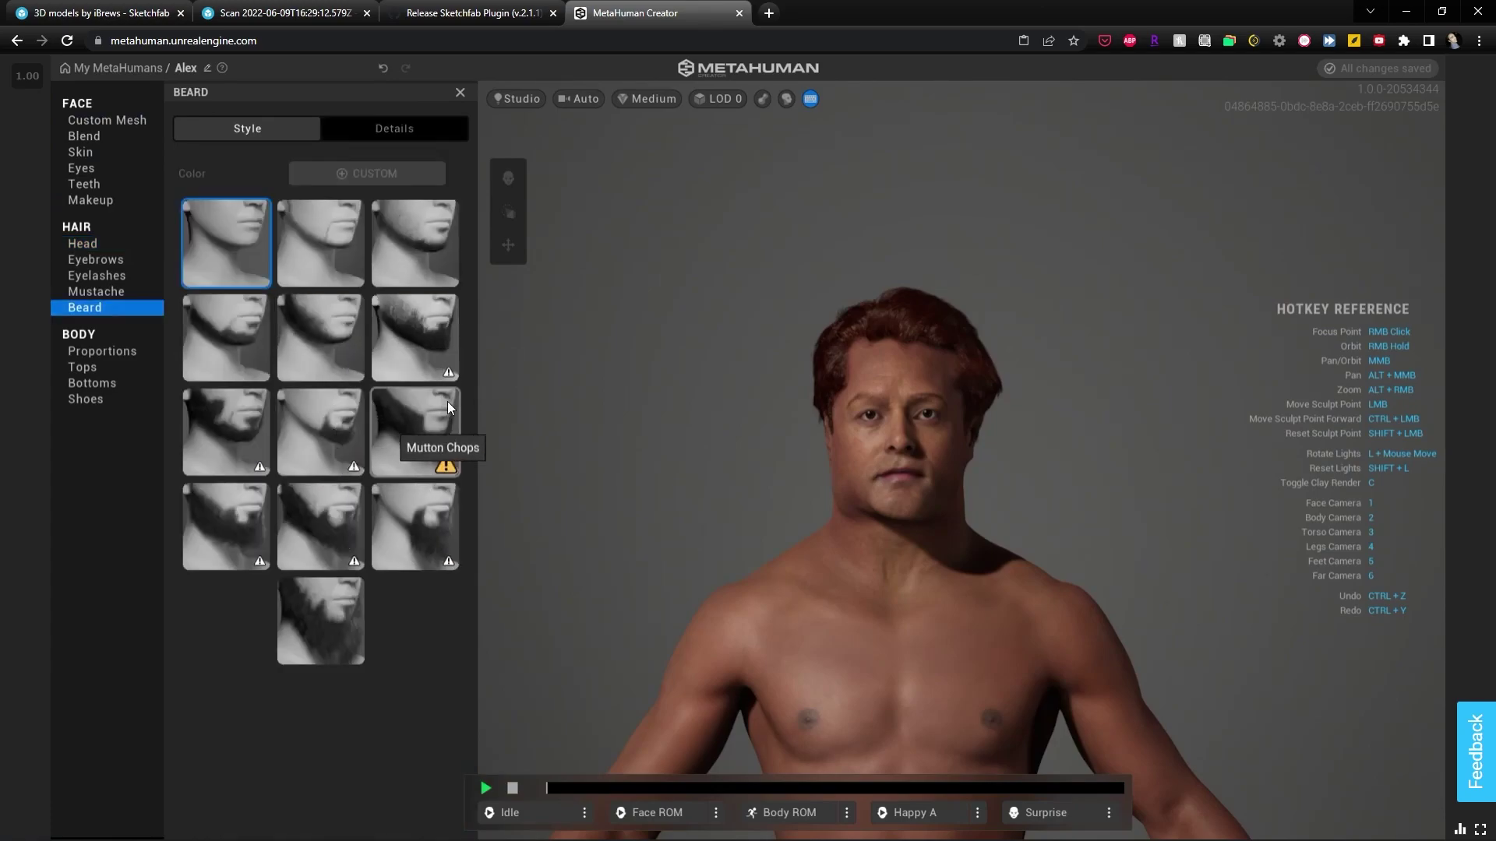
left_click(446, 336)
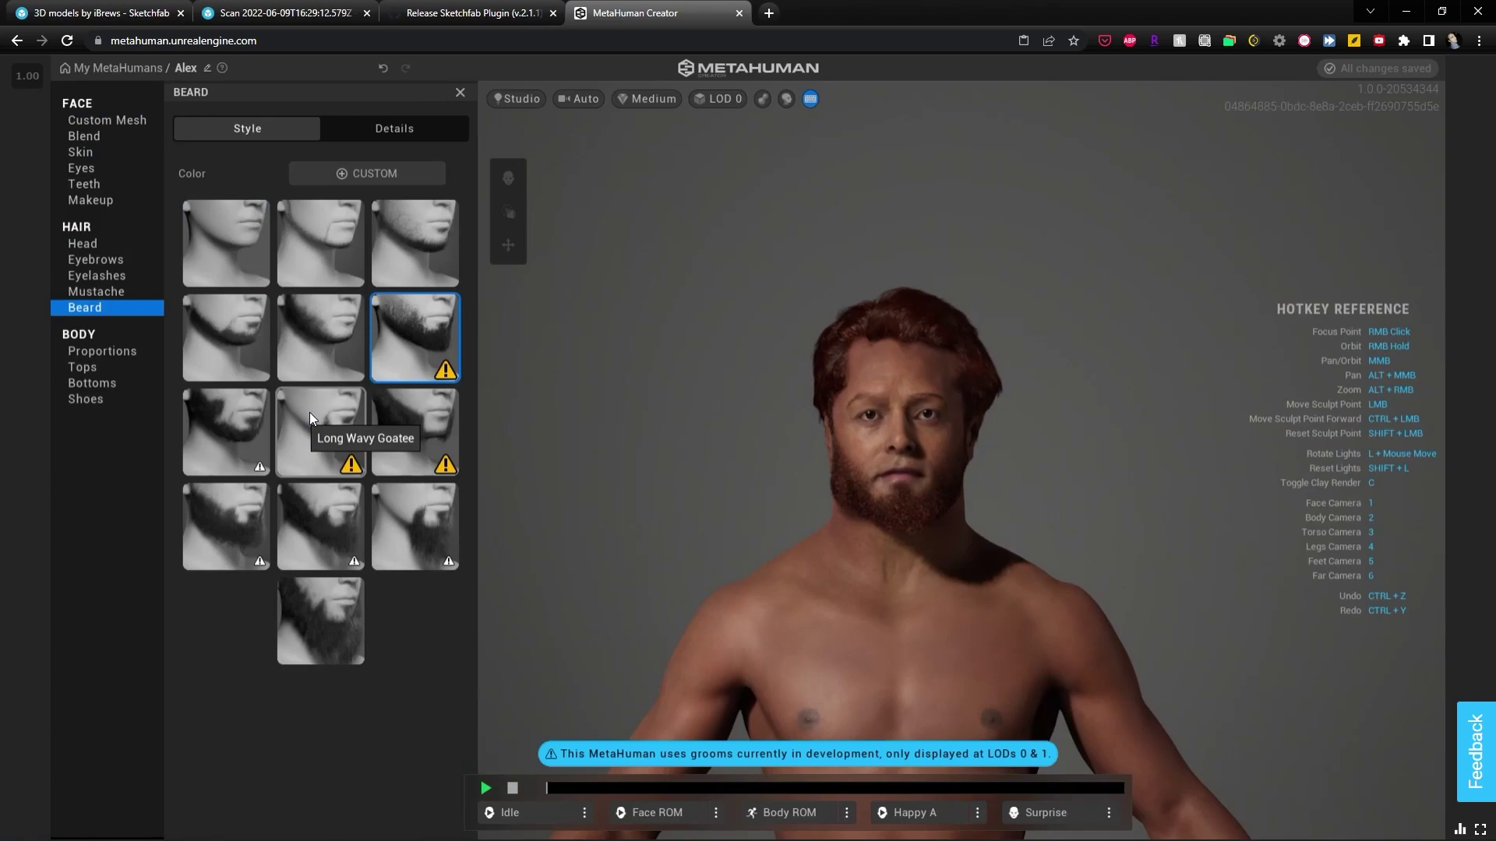
right_click_drag(725, 514, 889, 521)
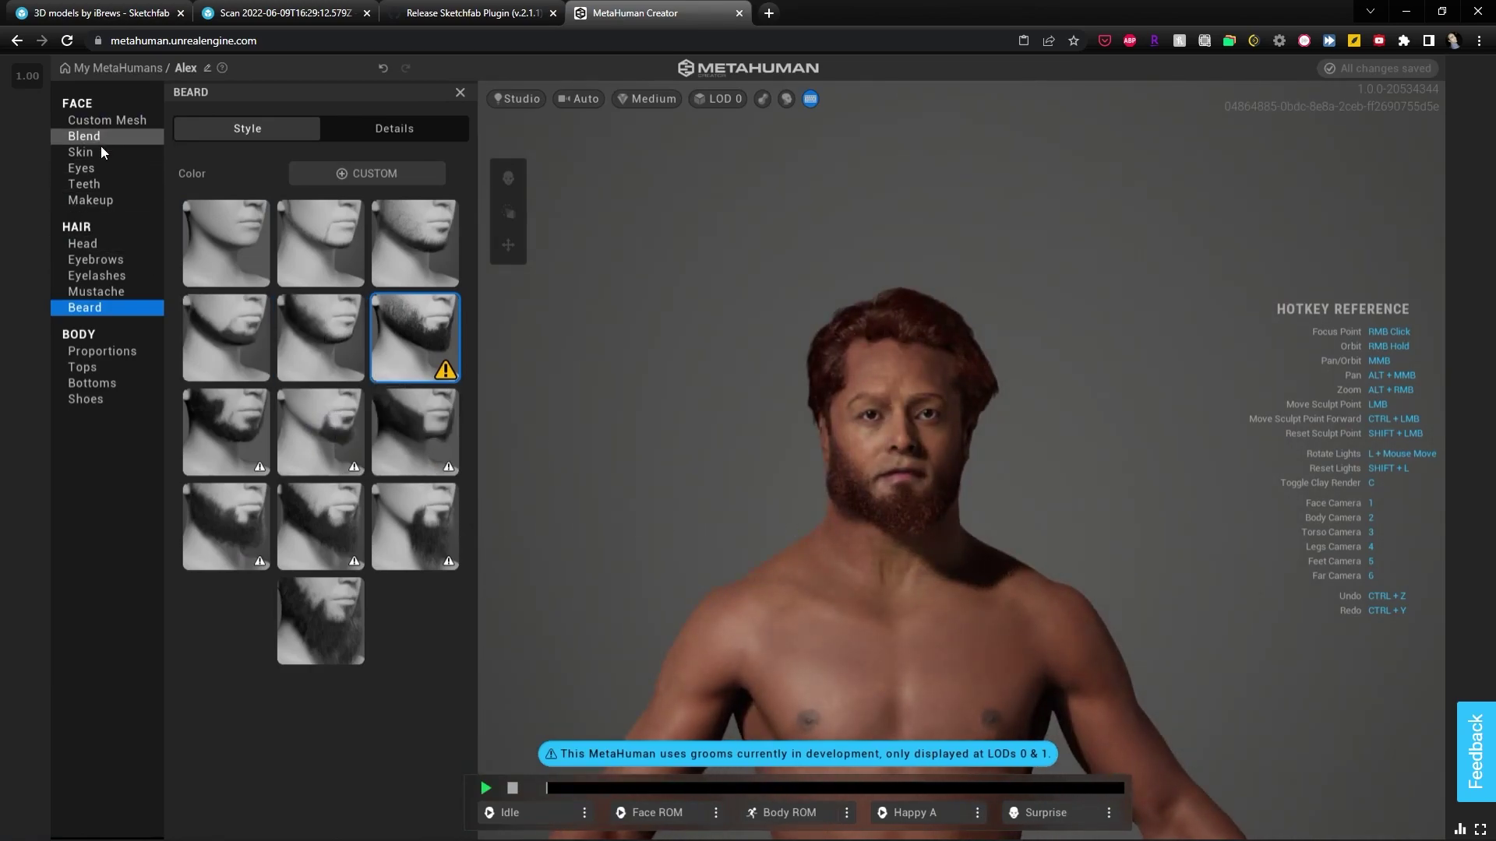
left_click(138, 155)
Lighten the skin to a warm tone at roughly U 0.61, V 0.52
left_click(378, 173)
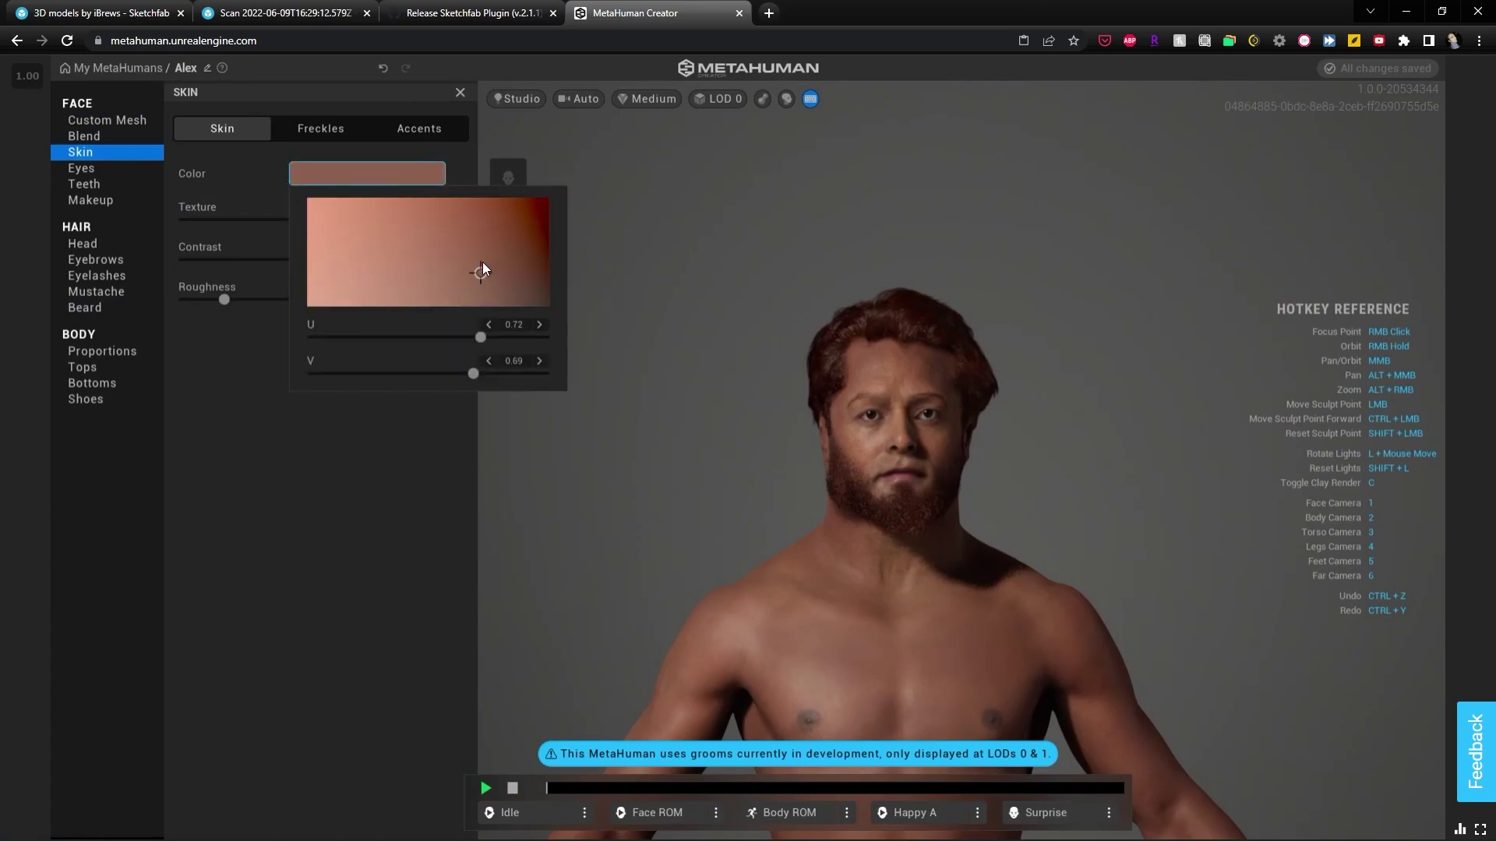
left_click(445, 259)
left_click_drag(446, 259, 451, 253)
left_click(682, 351)
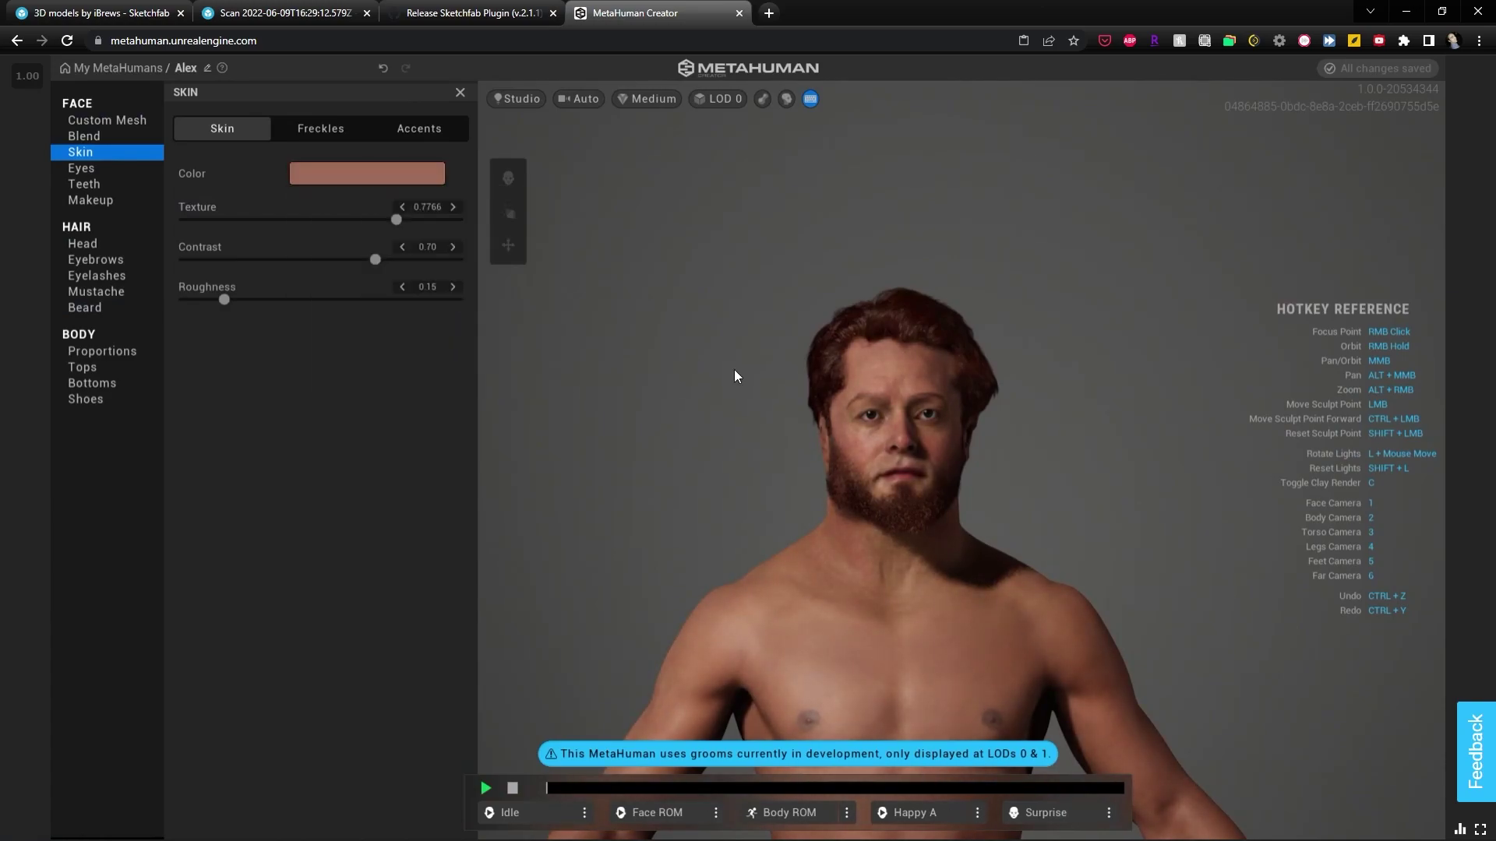
Zoom in and orbit around Alex's face to inspect it up close
right_click_drag(779, 405, 825, 441)
scroll(935, 470, "up", 5)
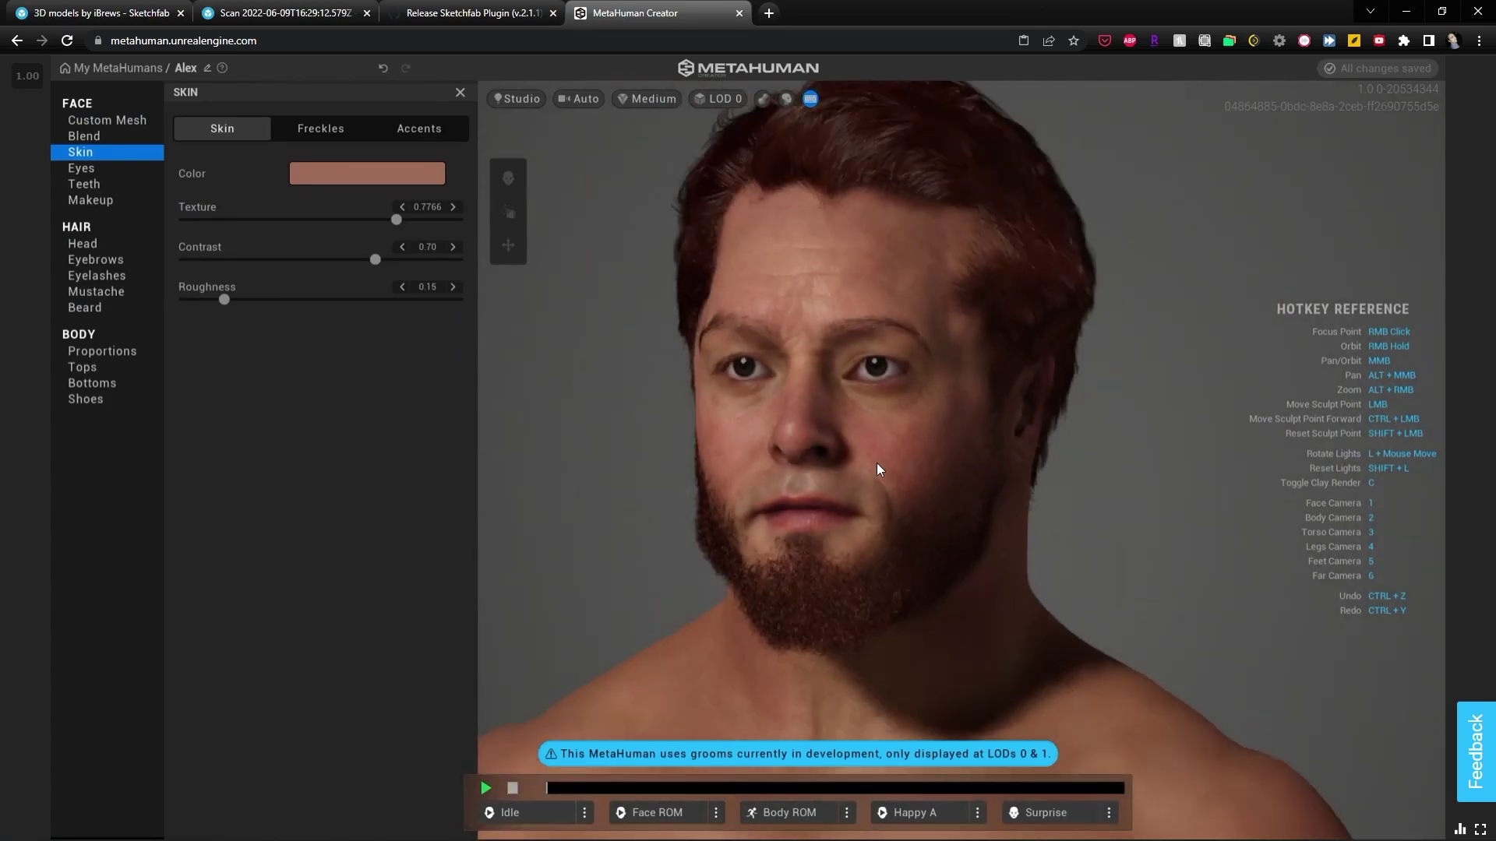
scroll(955, 483, "up", 6)
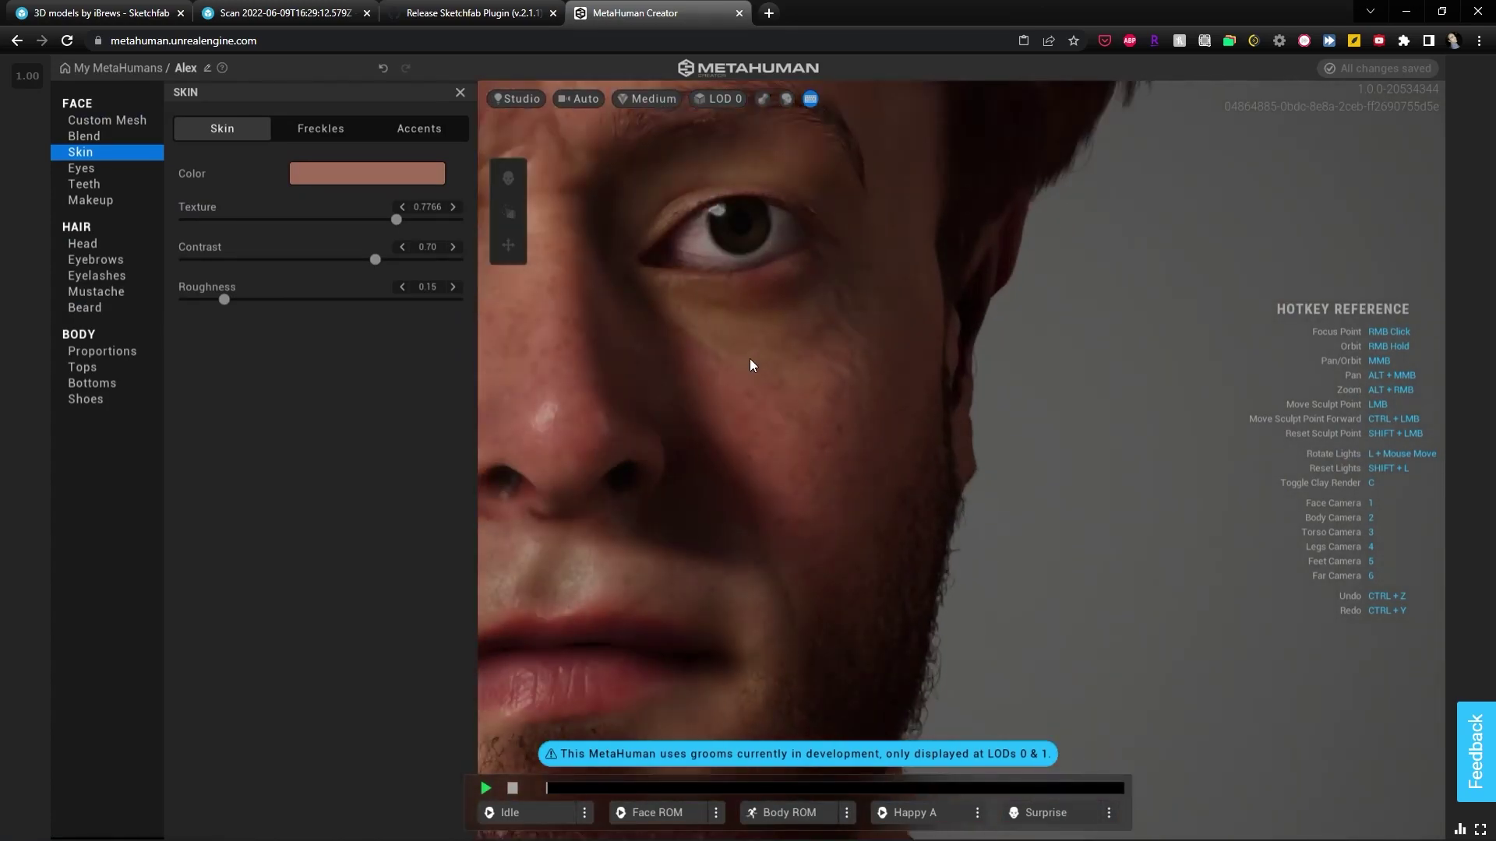
right_click_drag(1034, 510, 753, 401)
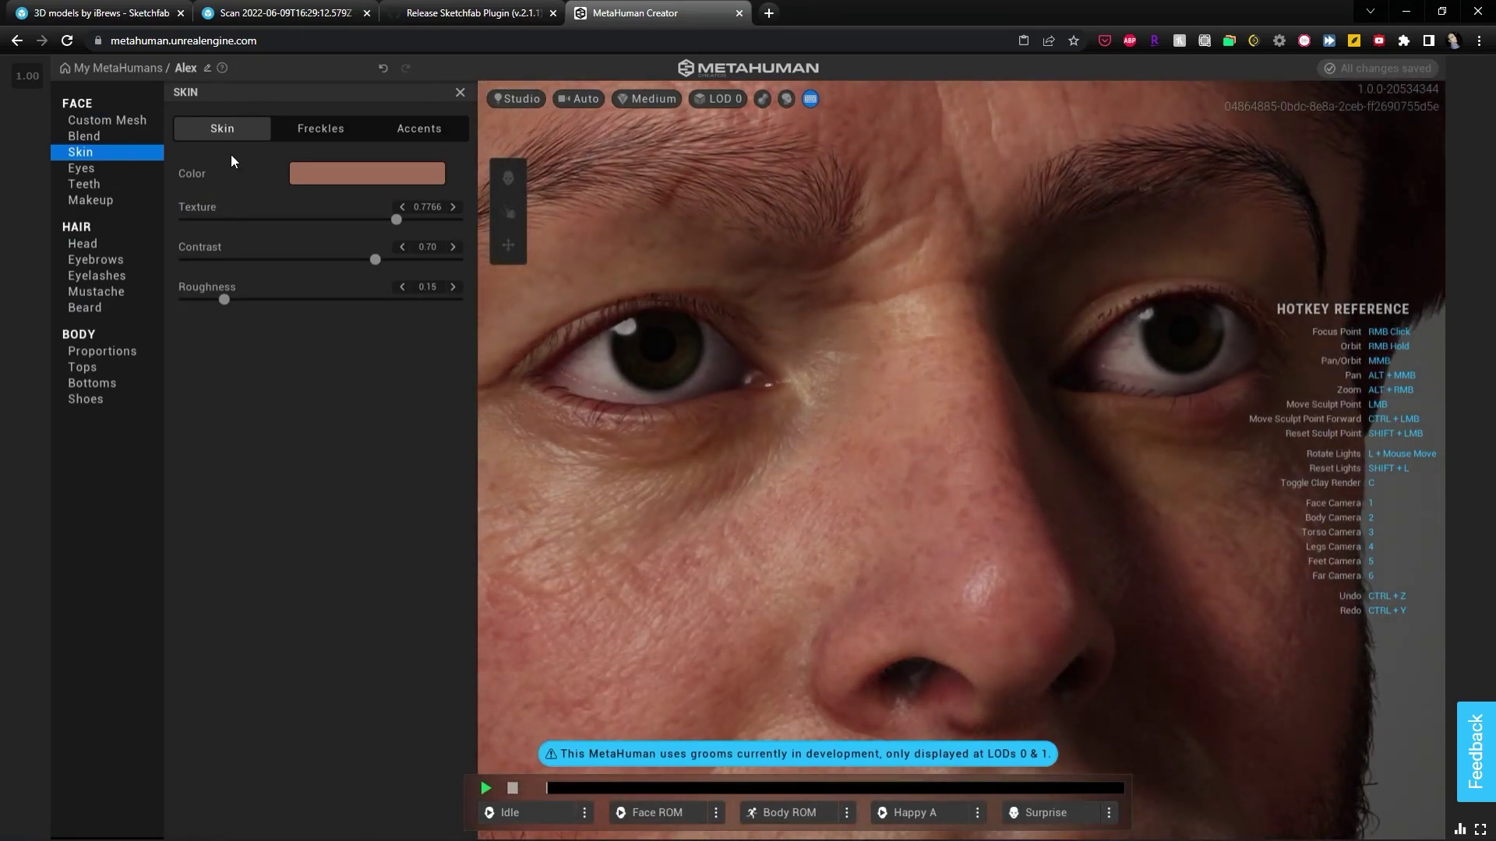
Give Alex the brown Preset 001 eyes
left_click(97, 166)
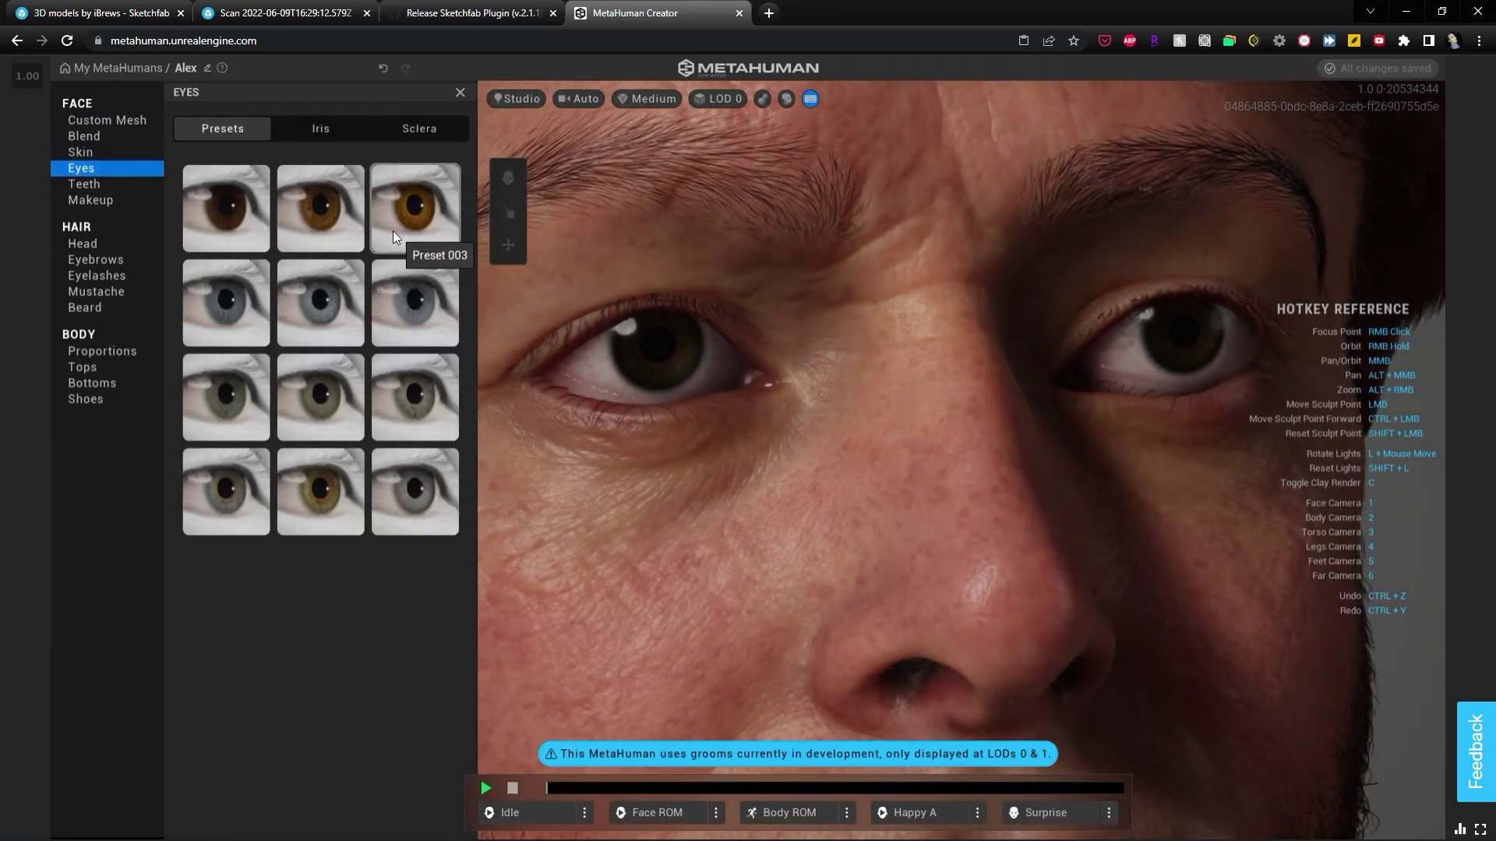
left_click(234, 204)
scroll(680, 481, "down", 3)
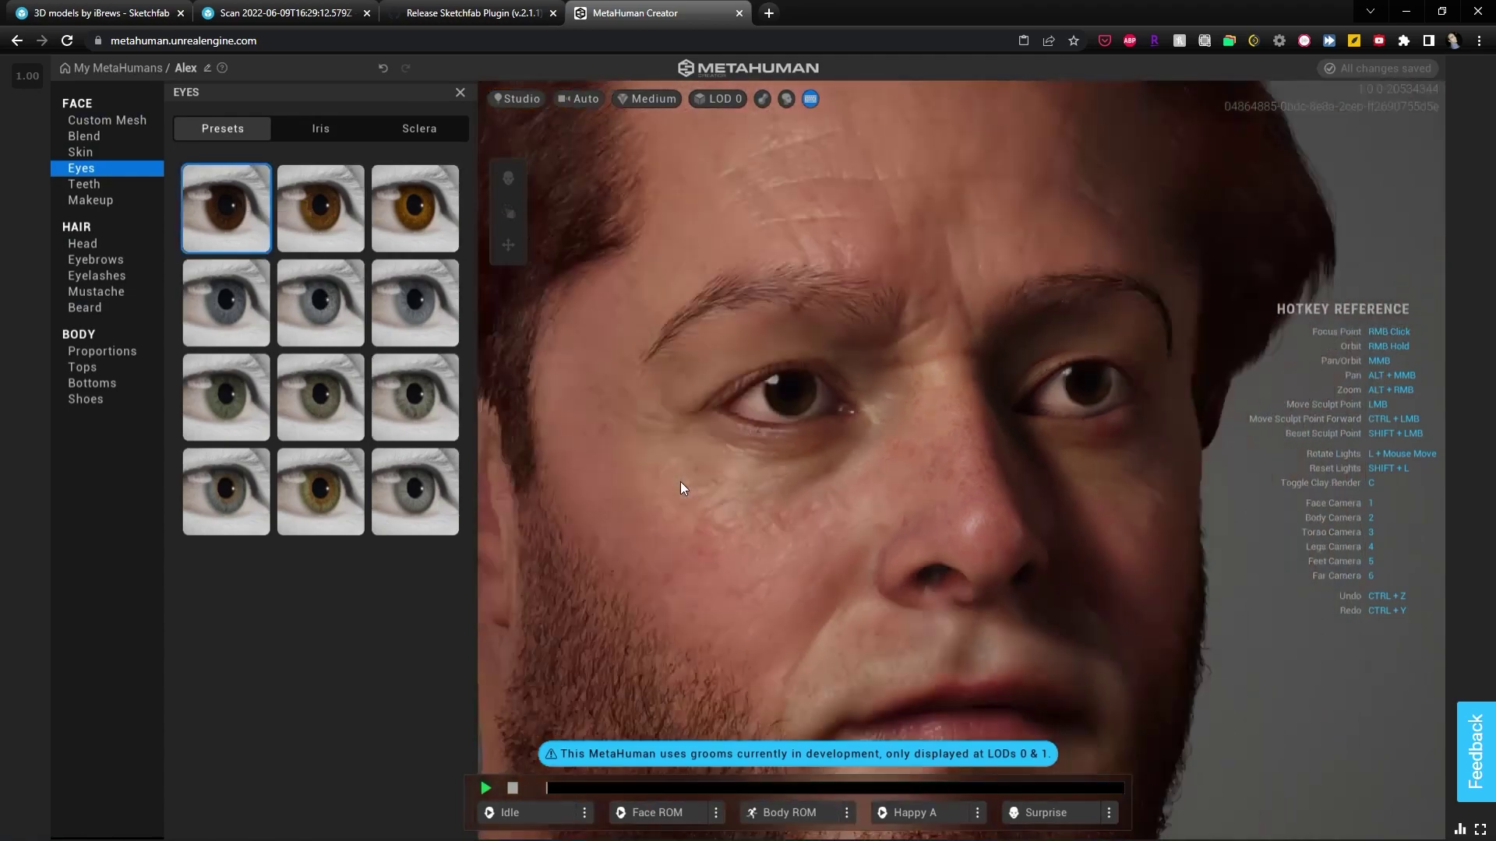
scroll(680, 482, "down", 5)
scroll(983, 399, "up", 5)
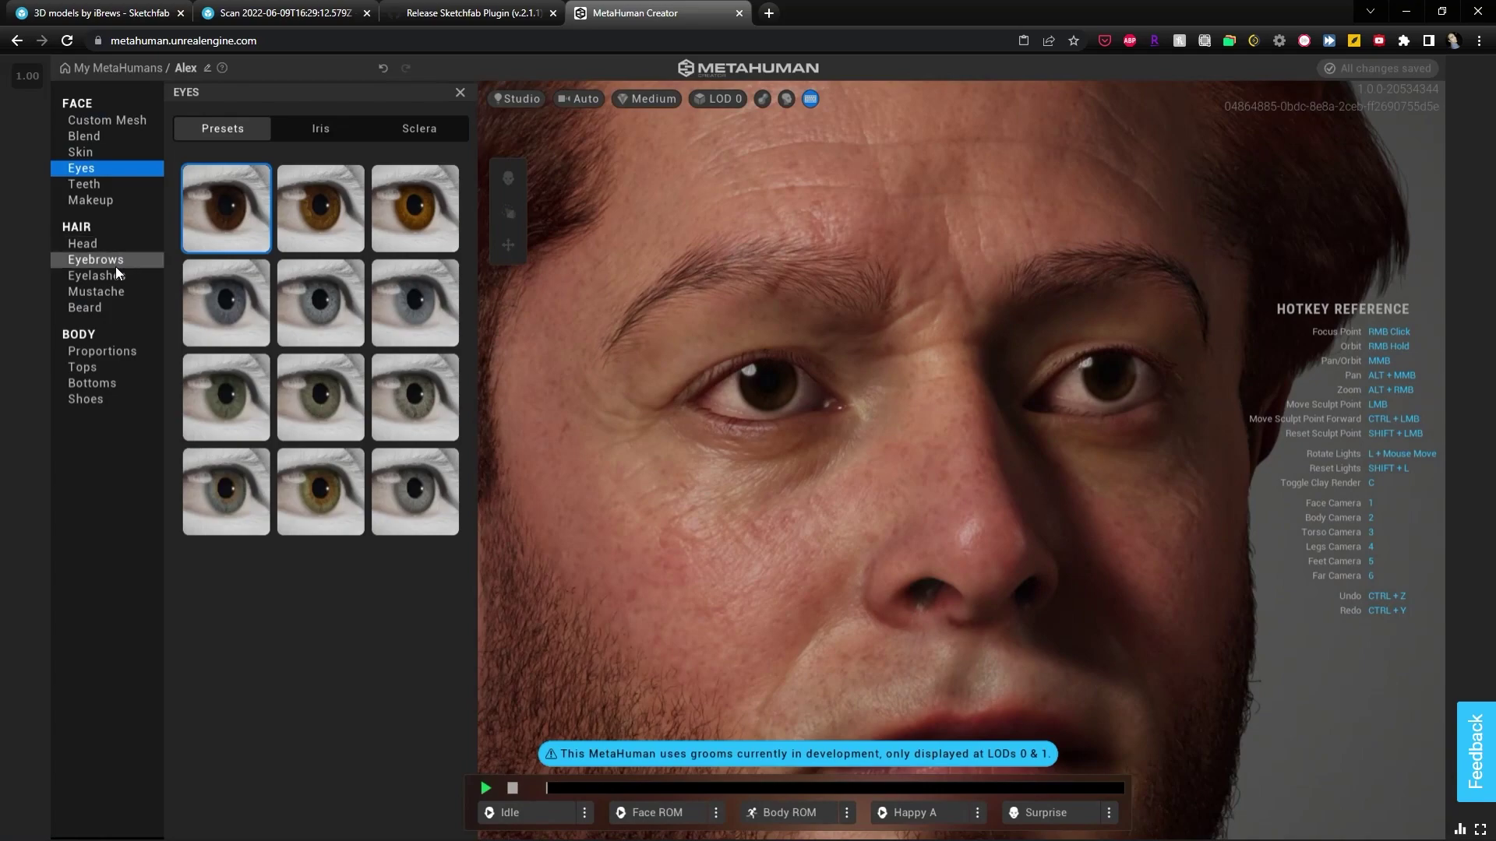
Compare Medium Slight Arch, Medium Full and Medium Unruly eyebrows, then apply Medium Flat Thick
left_click(109, 260)
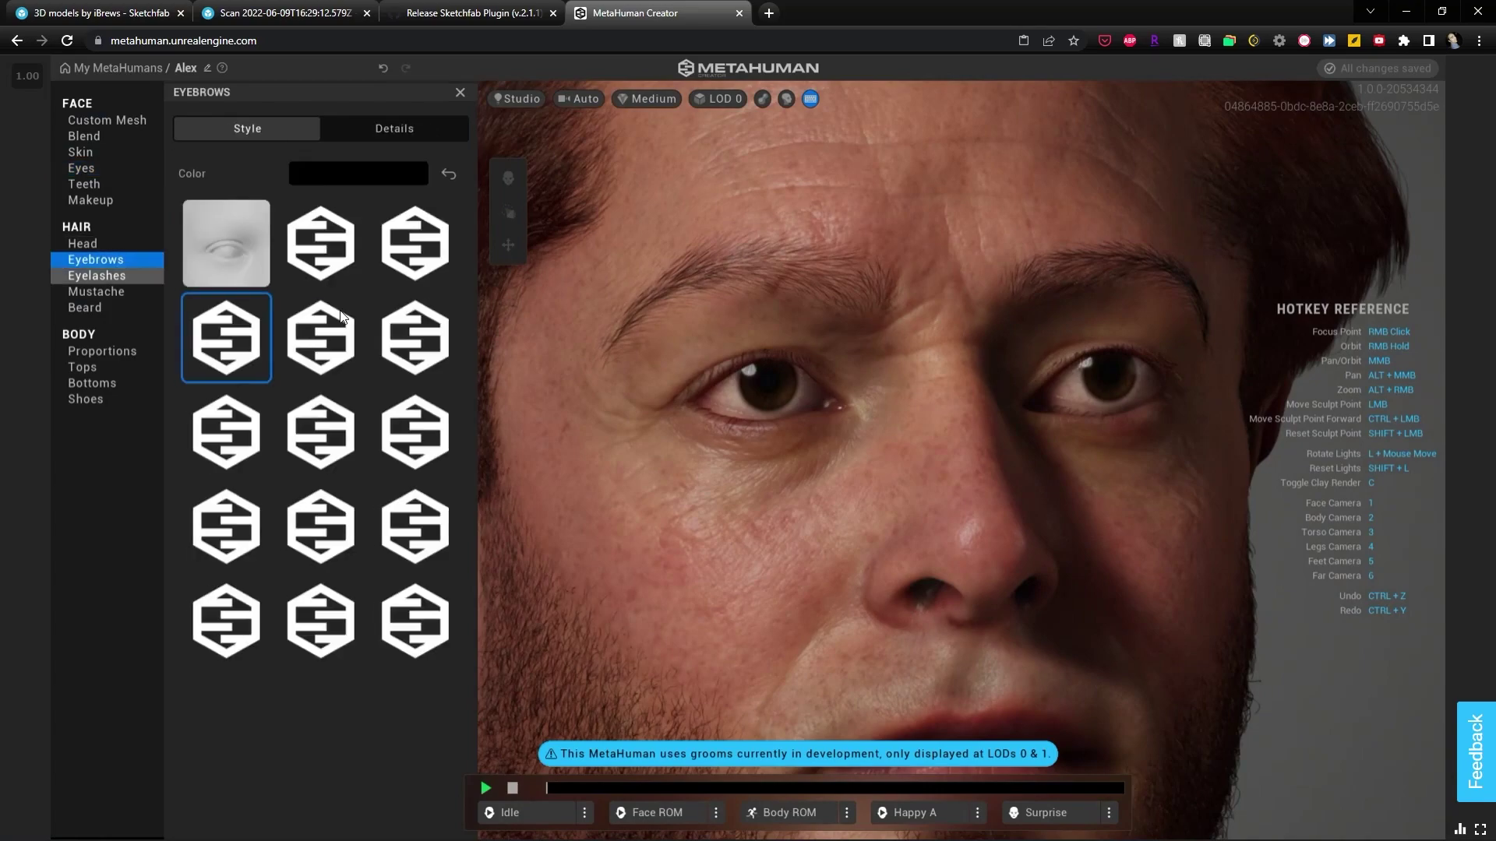
left_click(348, 349)
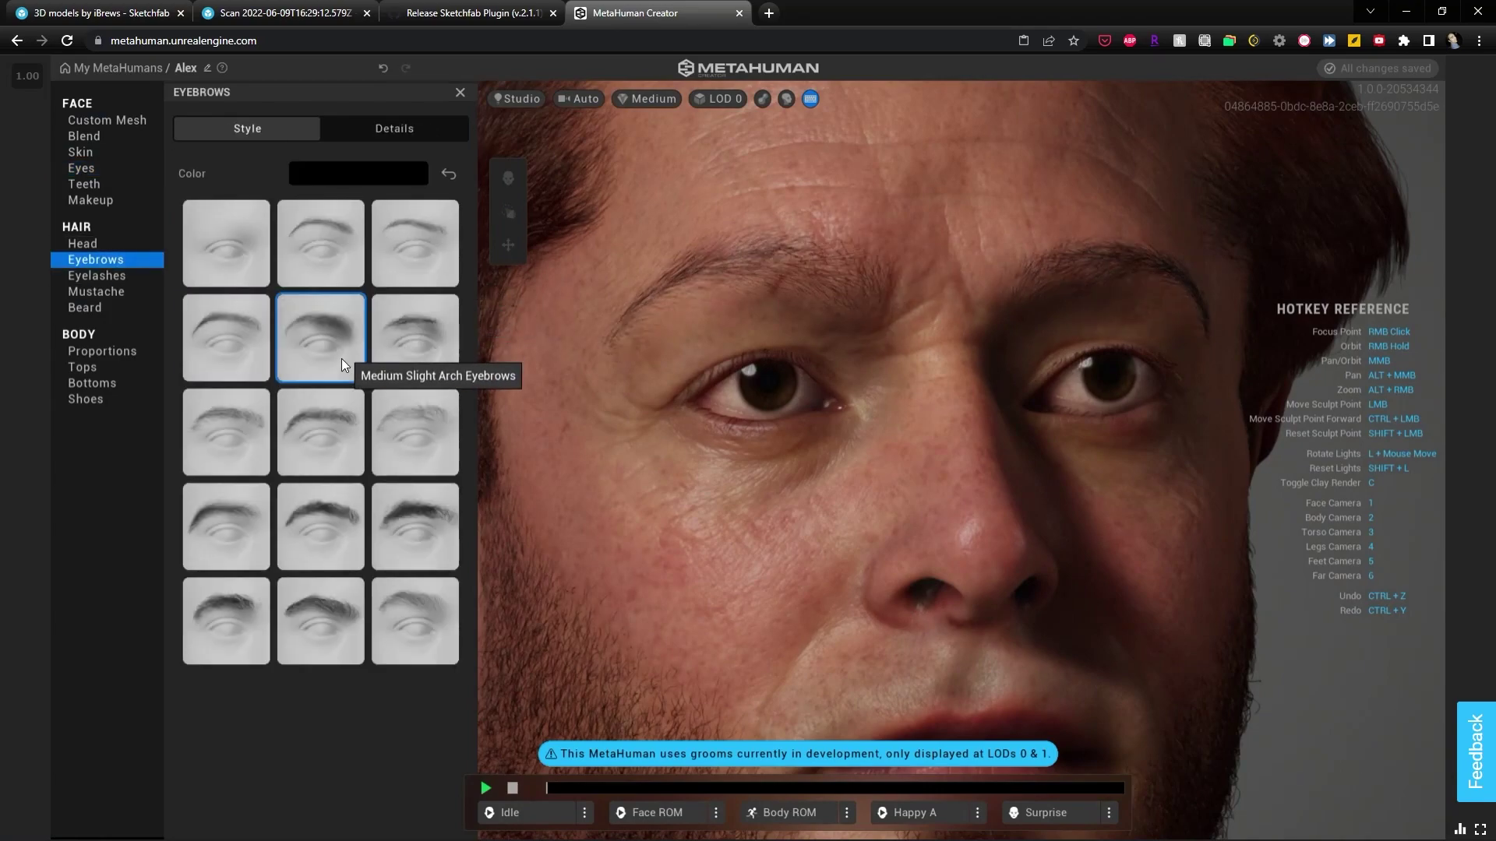
left_click(340, 433)
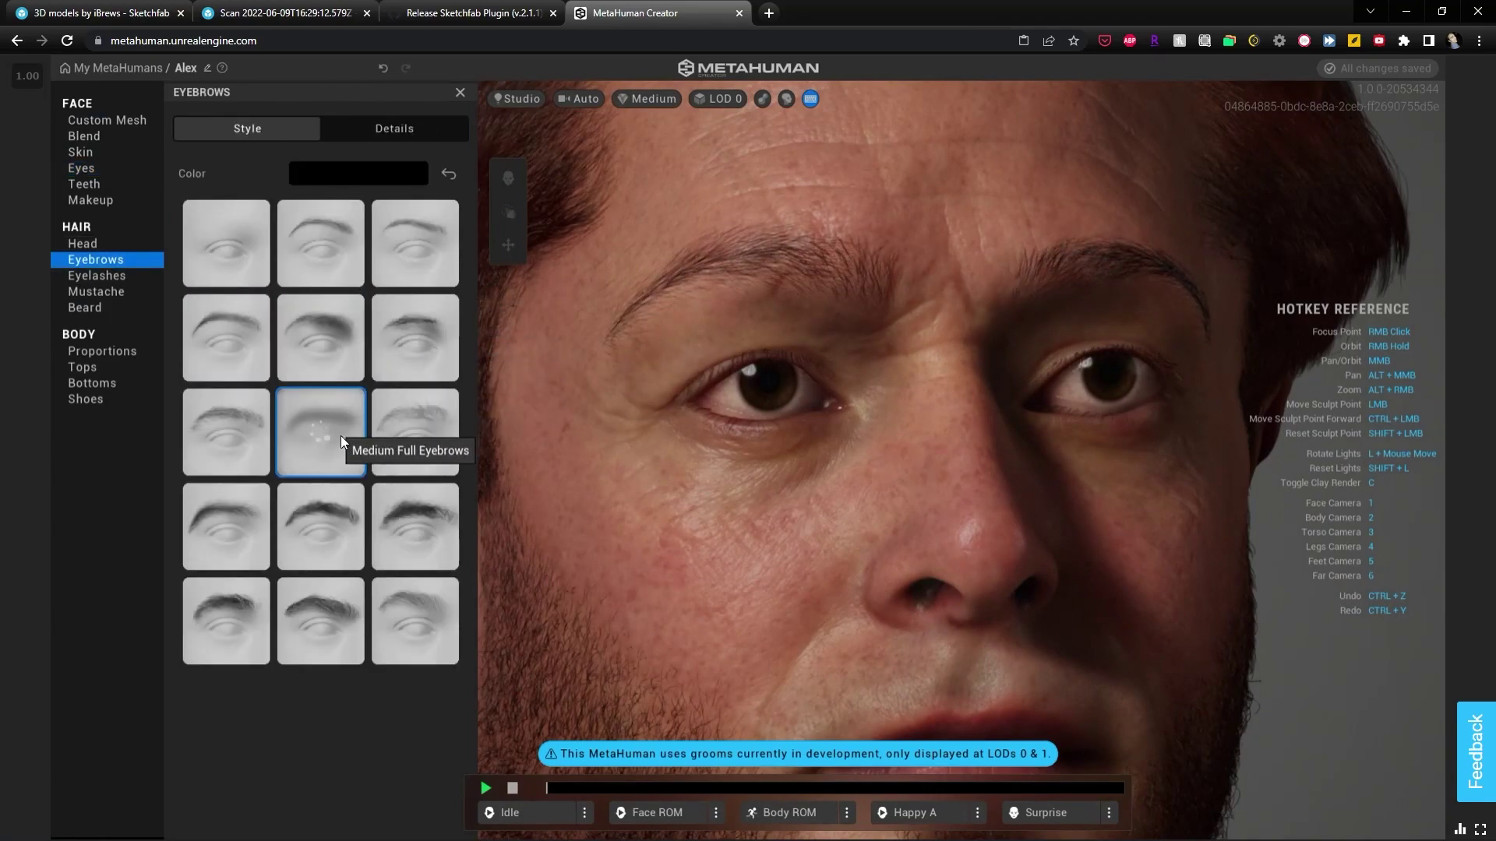
left_click(360, 526)
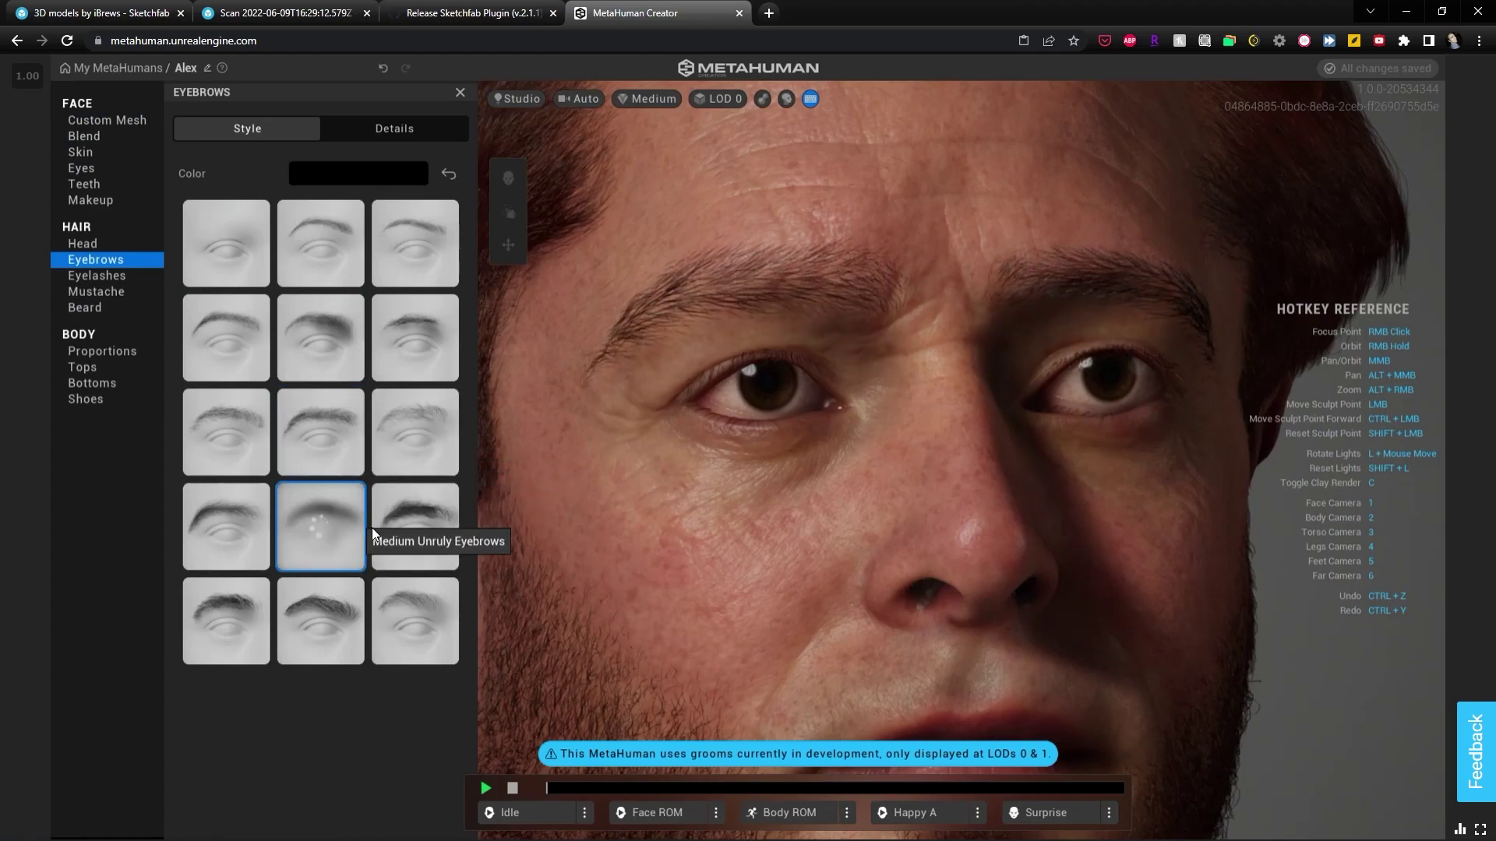
scroll(832, 498, "down", 5)
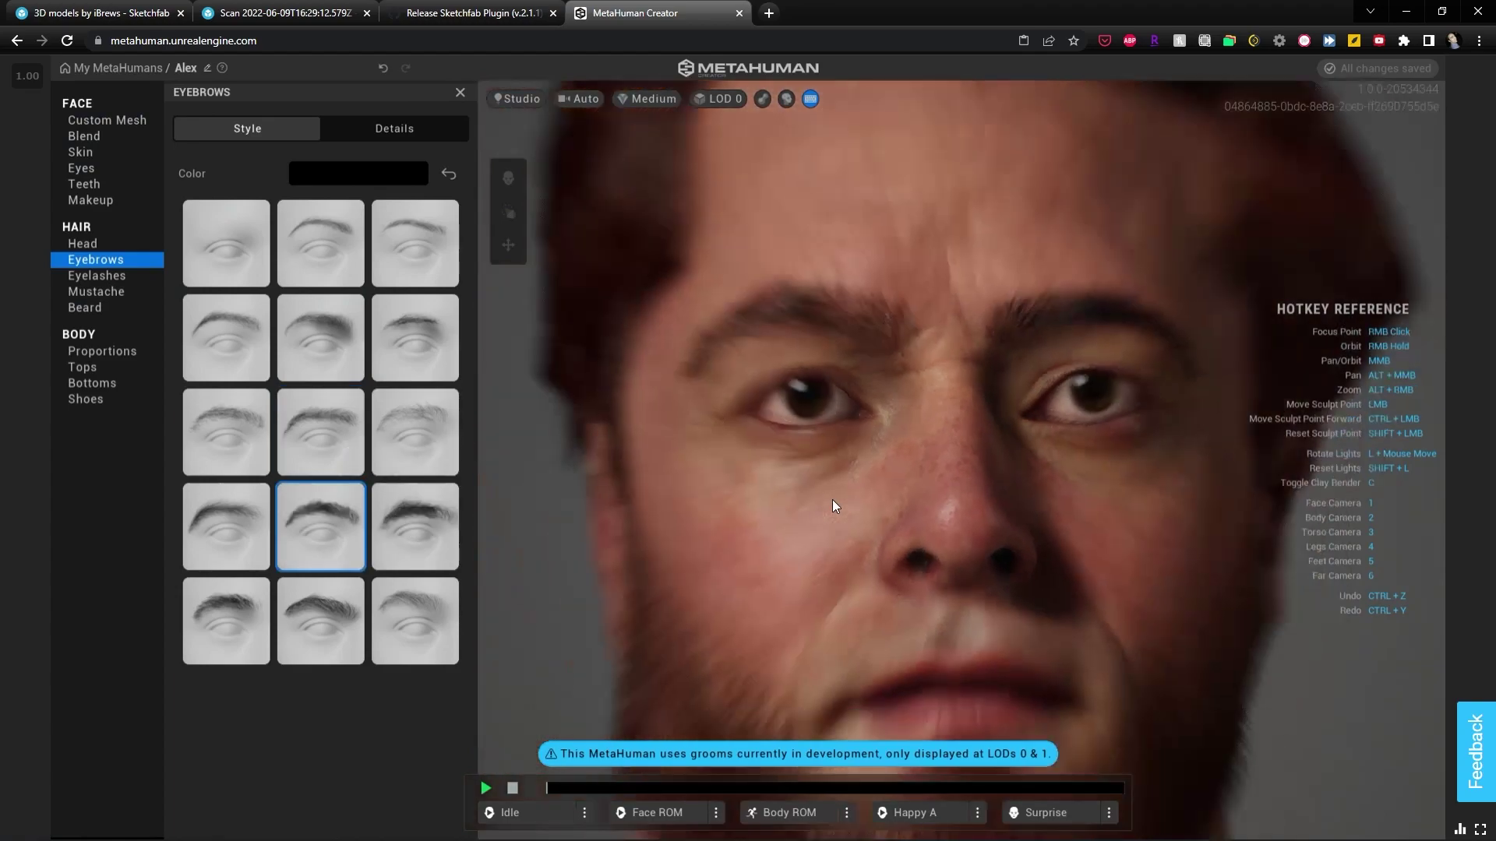
left_click(446, 517)
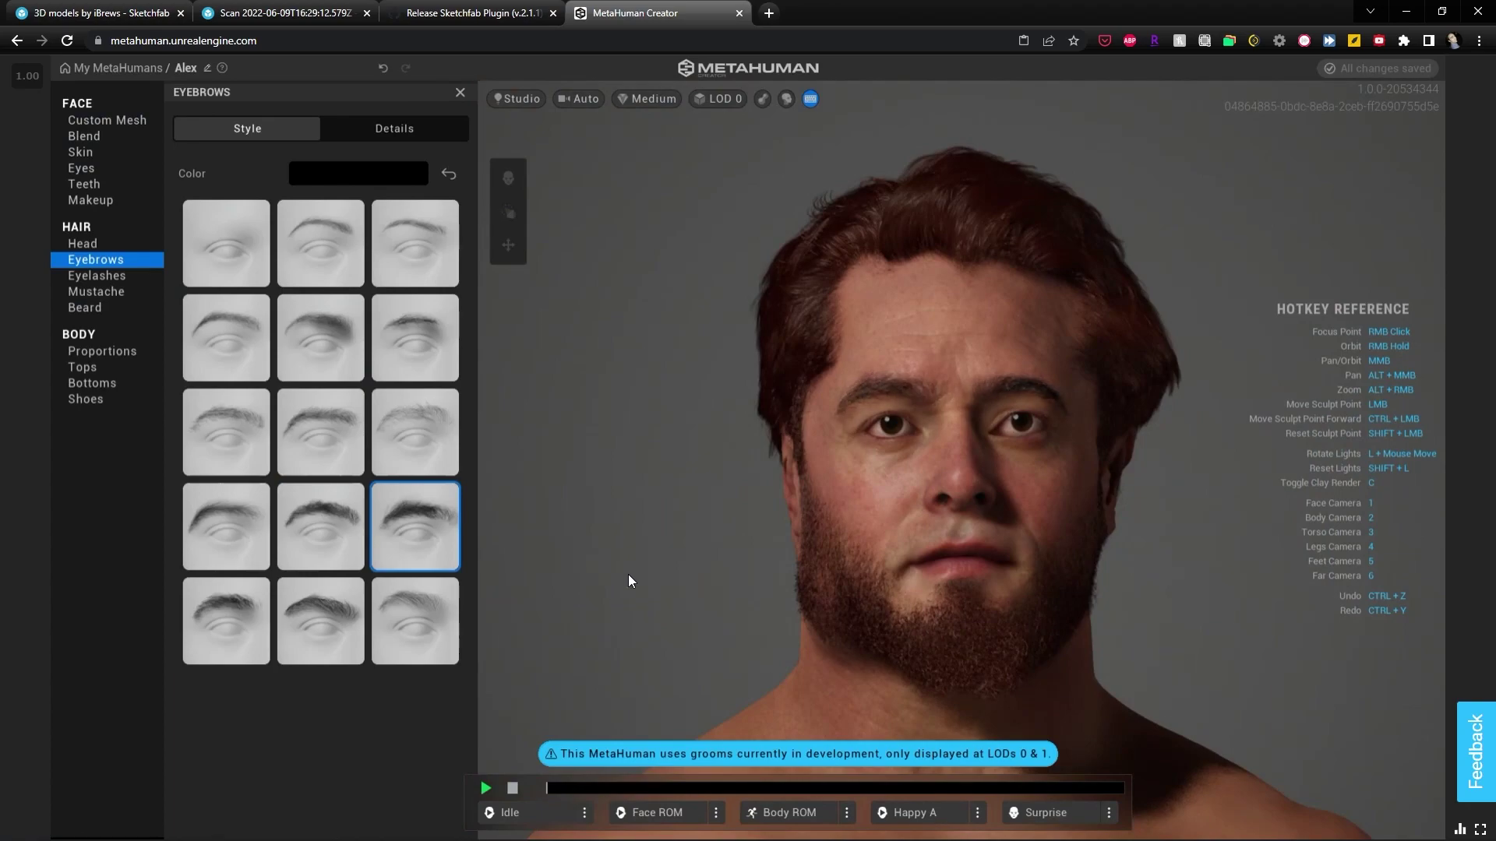
Check the eyebrows from several angles, trying Medium Swept before keeping Medium Flat Thick
right_click_drag(628, 581, 1044, 543)
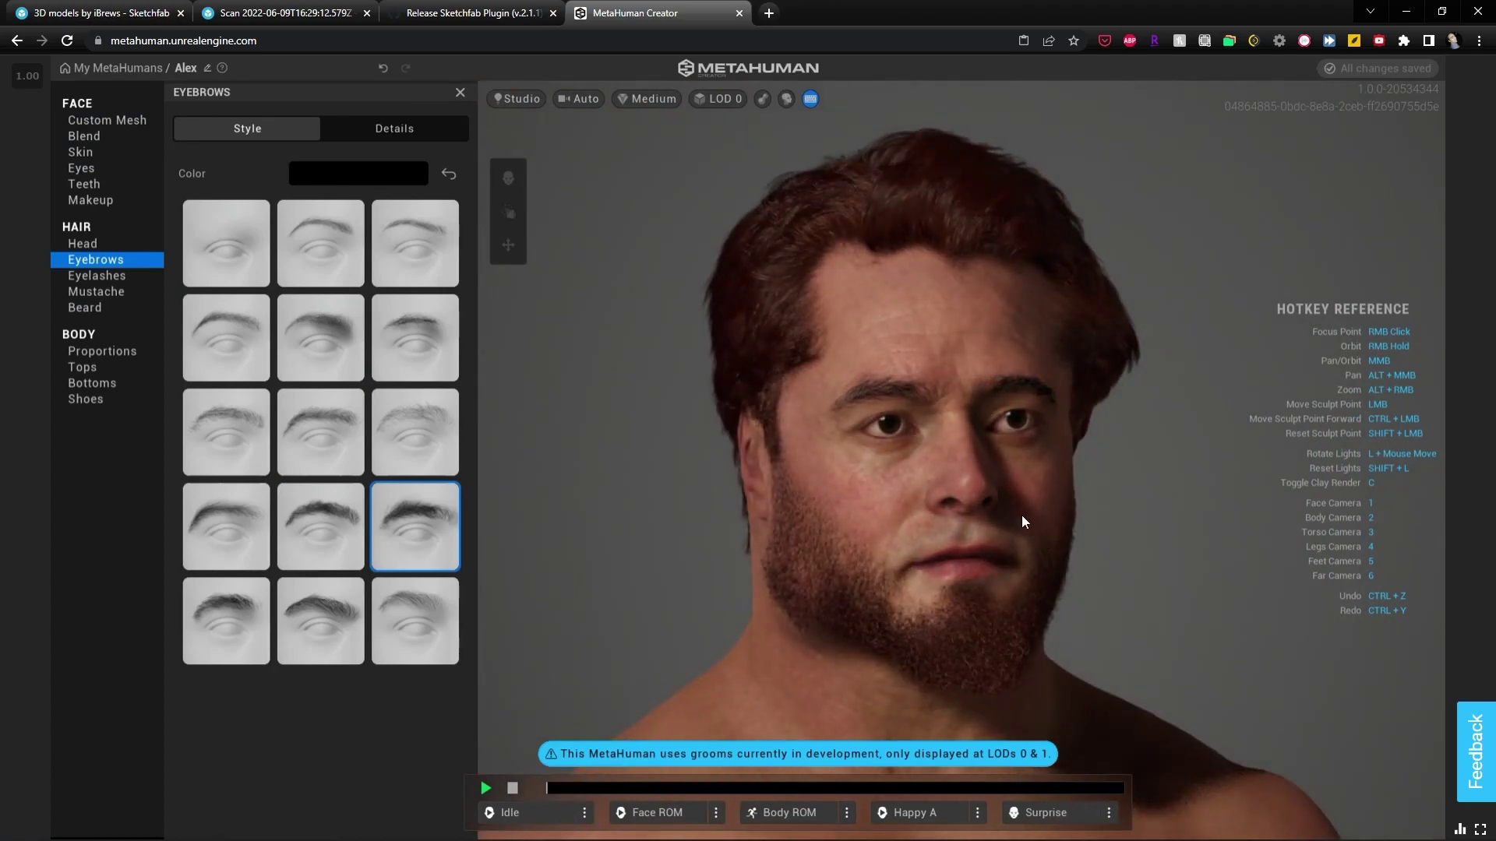
scroll(1022, 518, "up", 3)
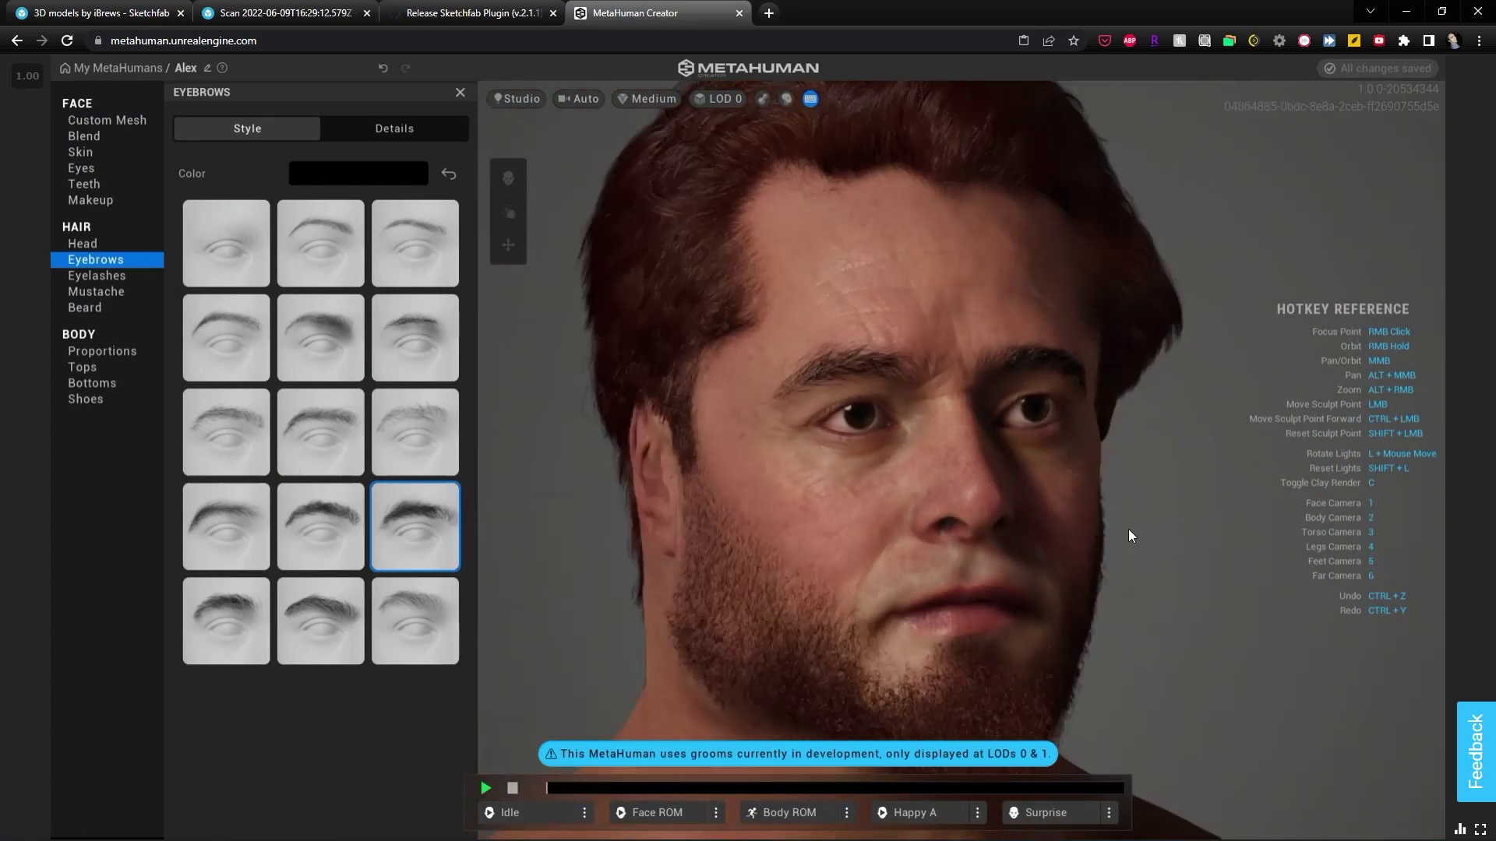
right_click_drag(1016, 525, 853, 526)
scroll(853, 527, "down", 3)
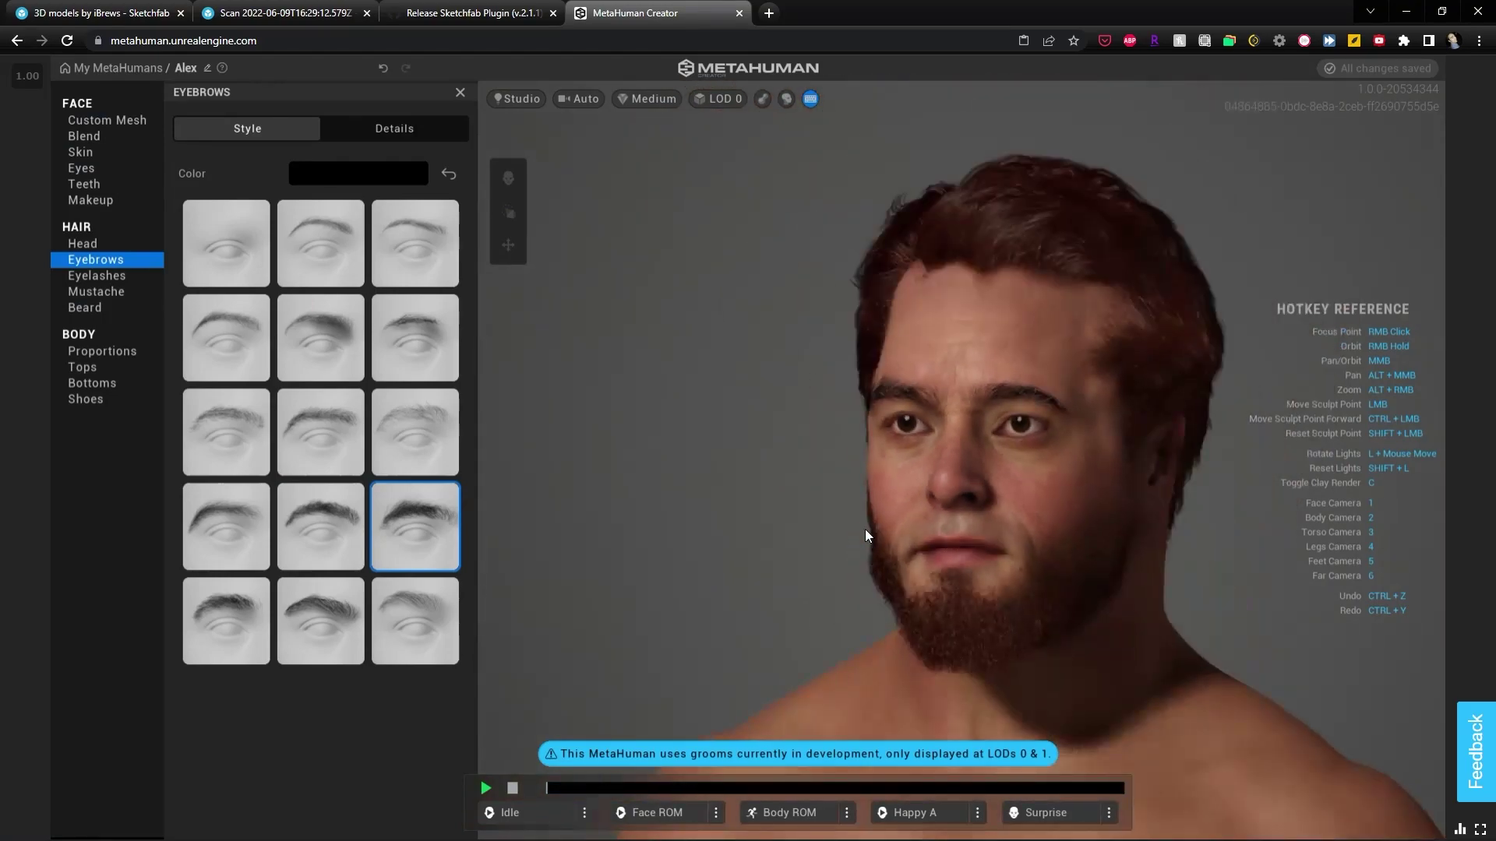
right_click_drag(701, 494, 908, 488)
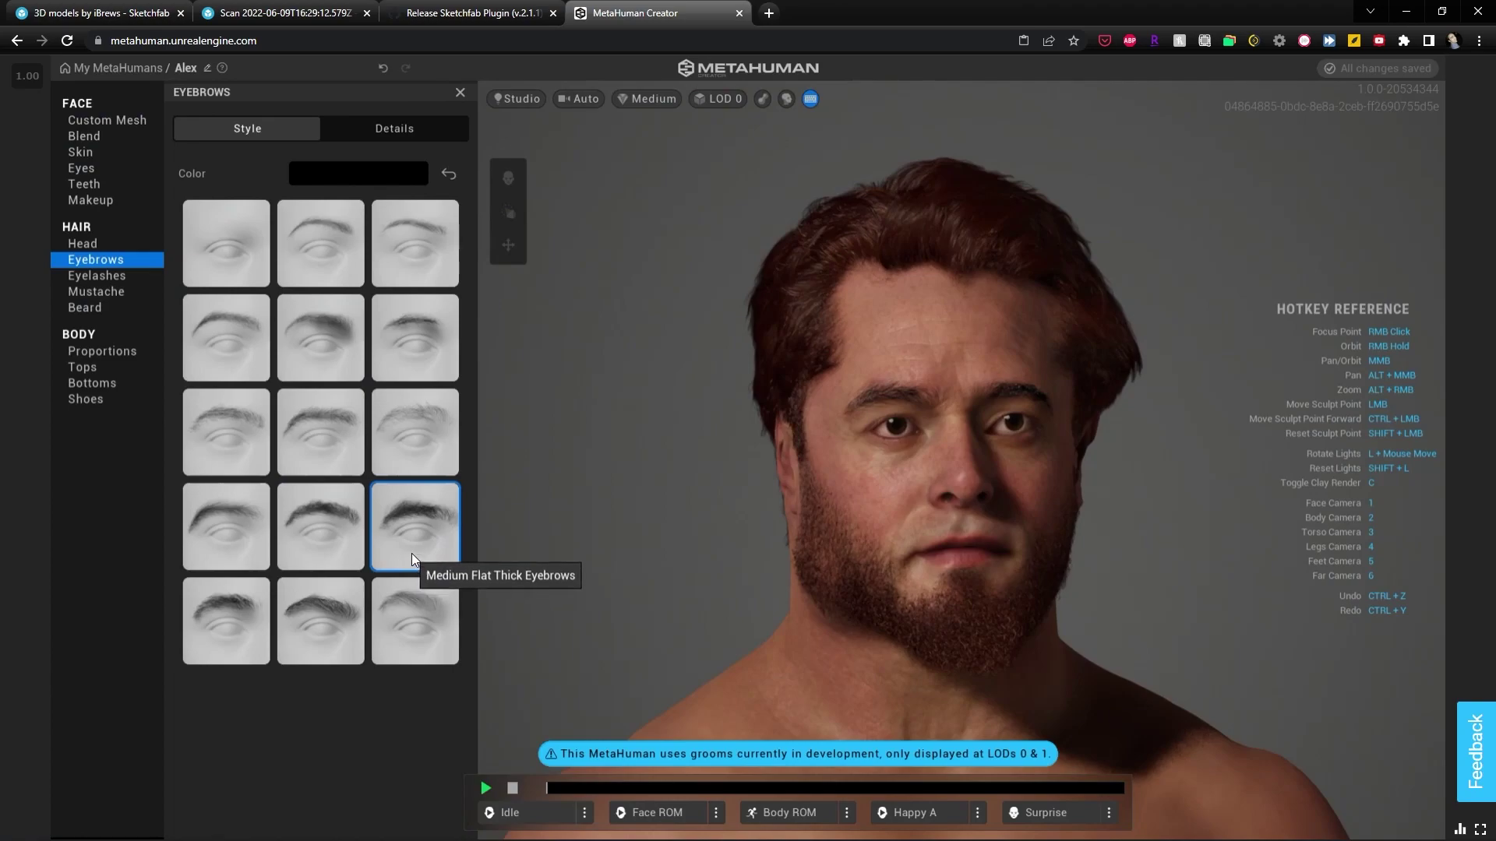
left_click(343, 606)
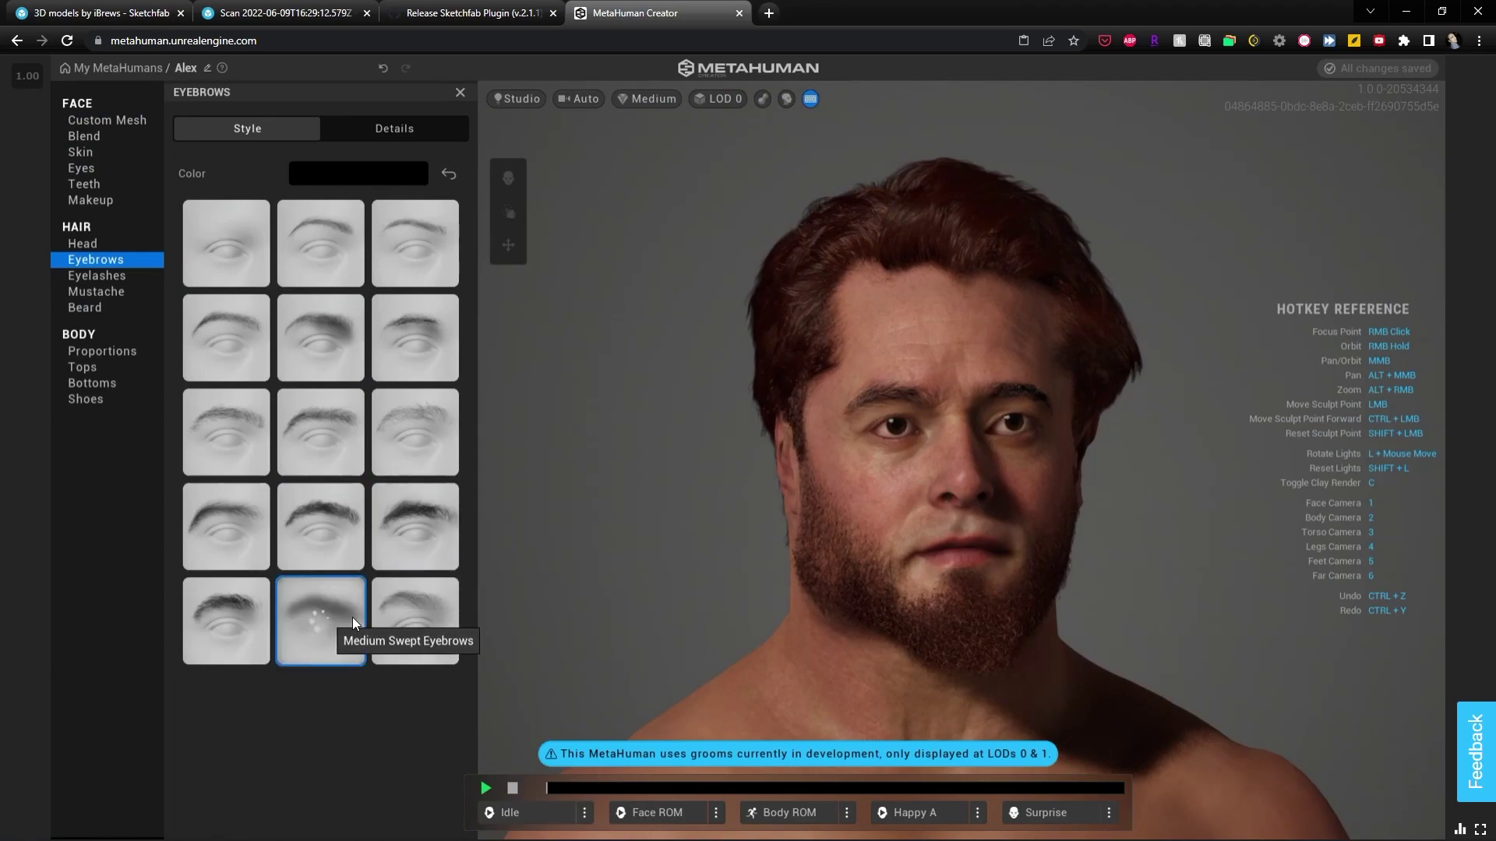
left_click(431, 543)
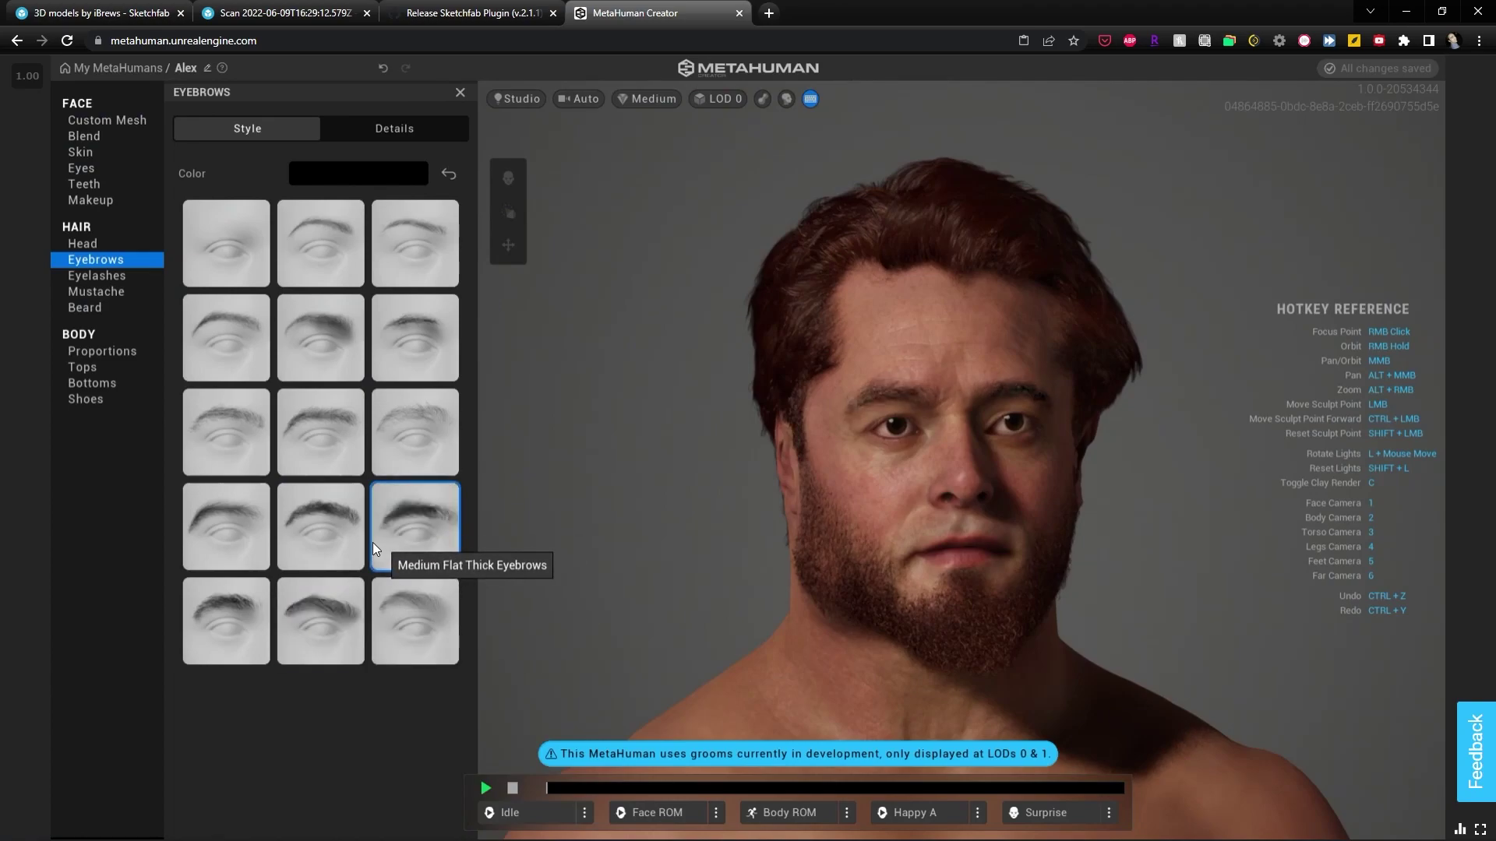
right_click_drag(1043, 514, 929, 504)
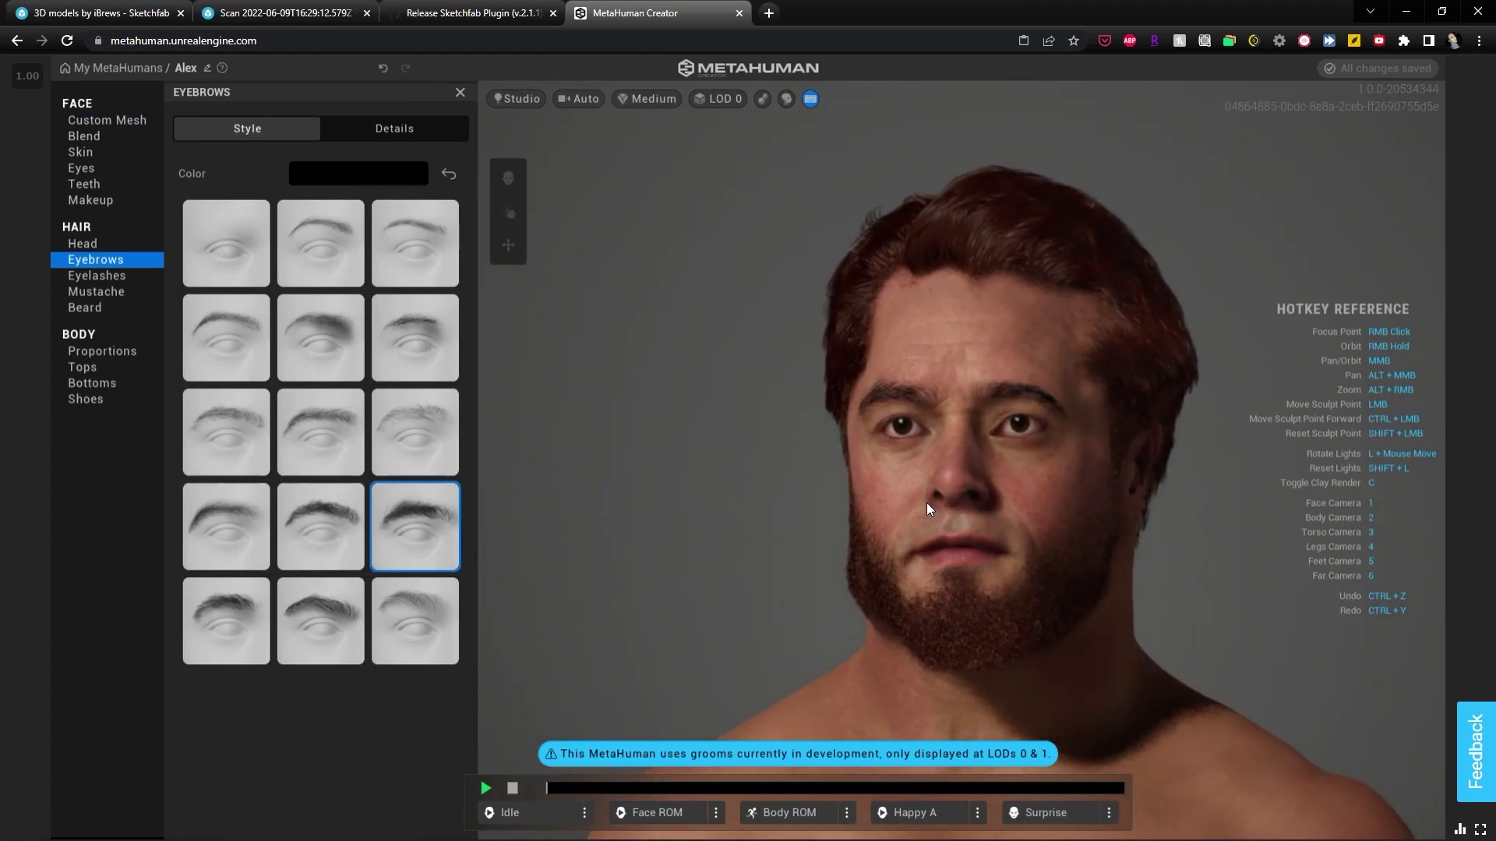
scroll(1018, 616, "up", 2)
scroll(1005, 592, "down", 5)
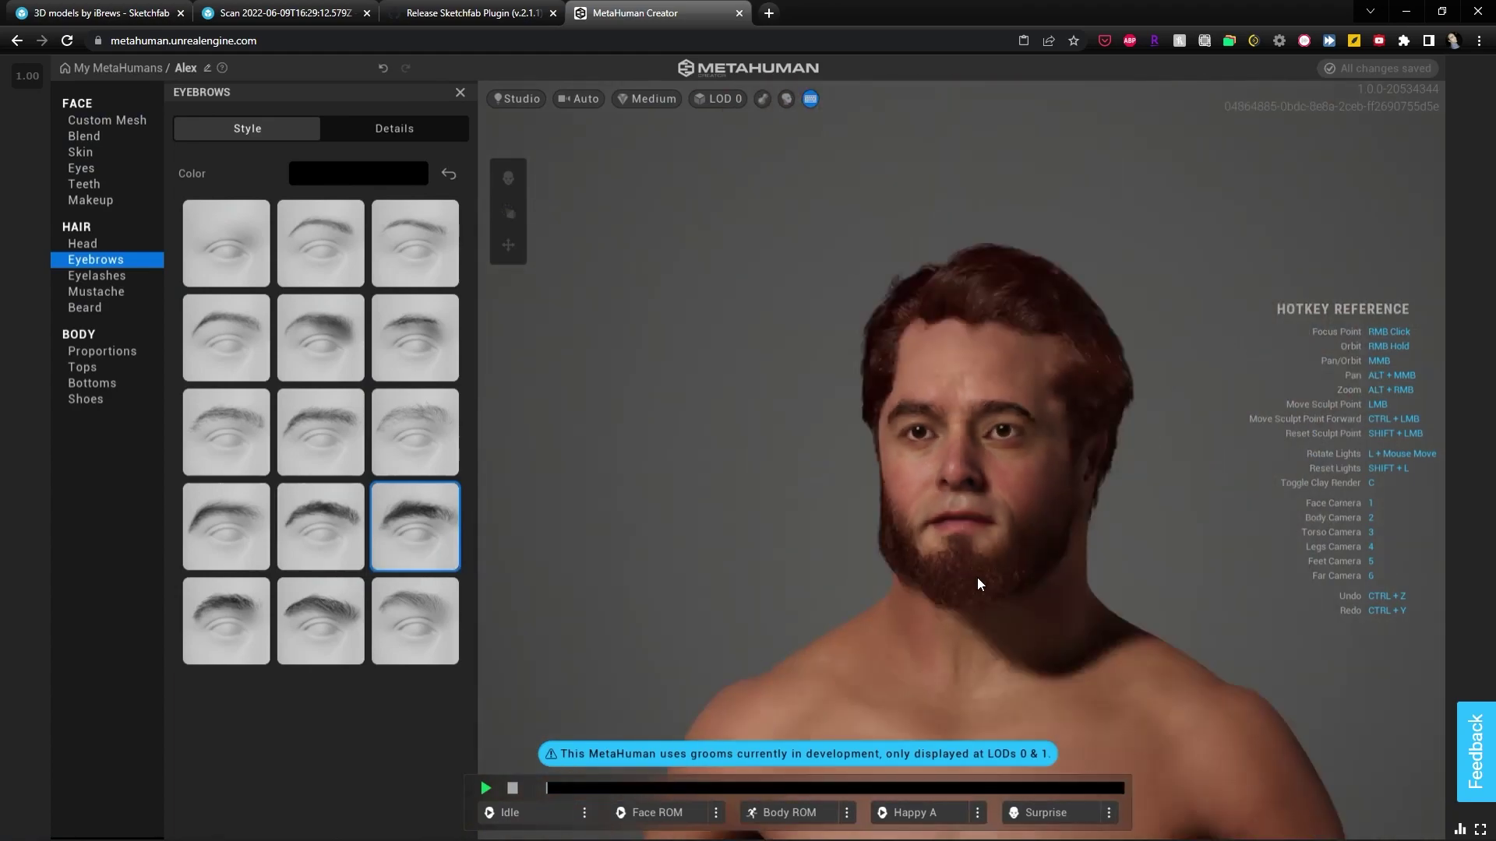
scroll(997, 580, "down", 3)
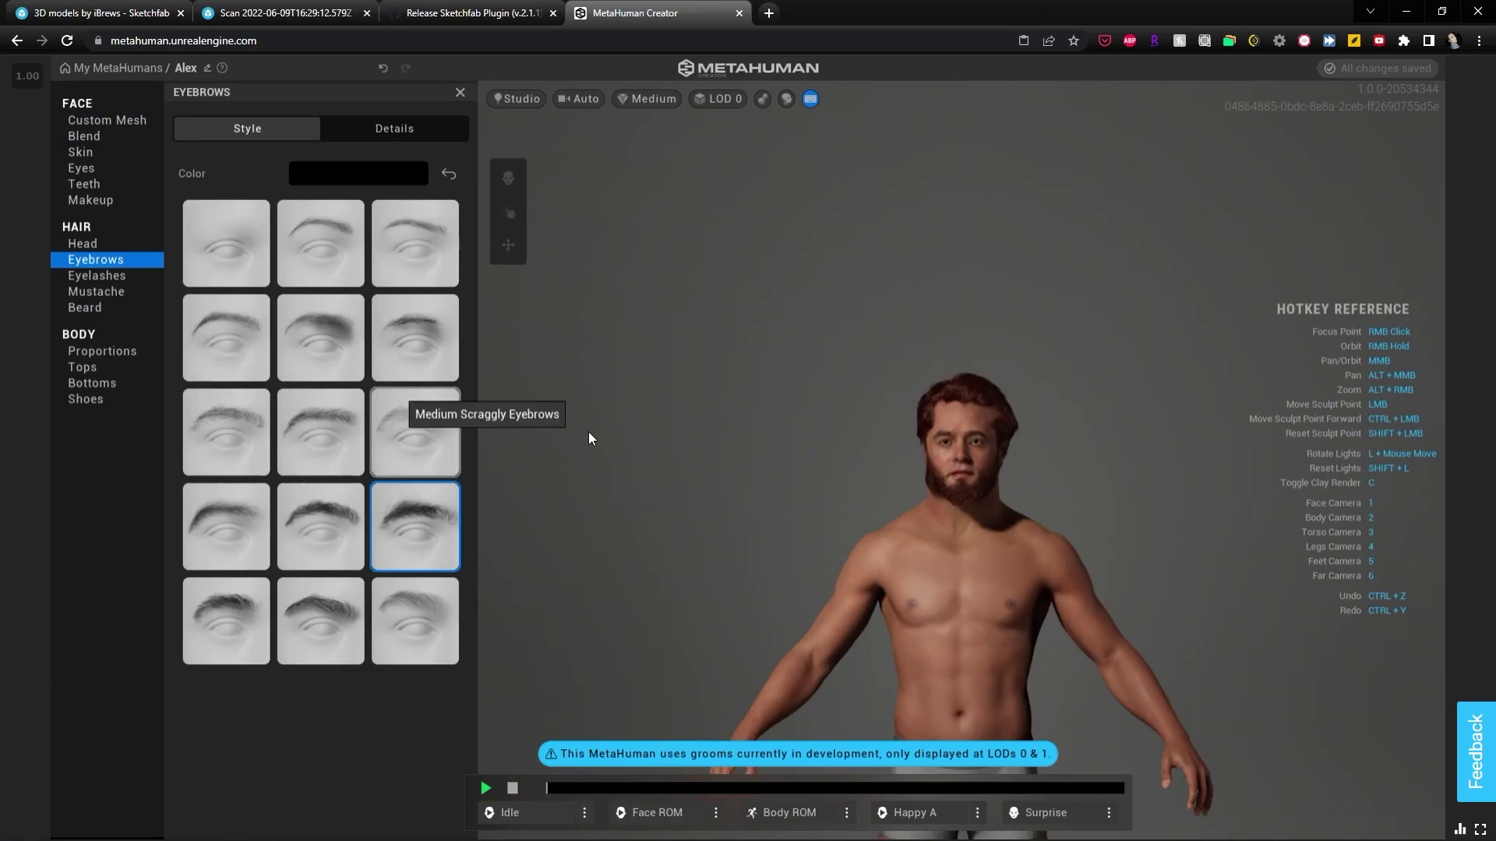
Dress Alex in the grey button-down shirt and dark slacks
left_click(102, 352)
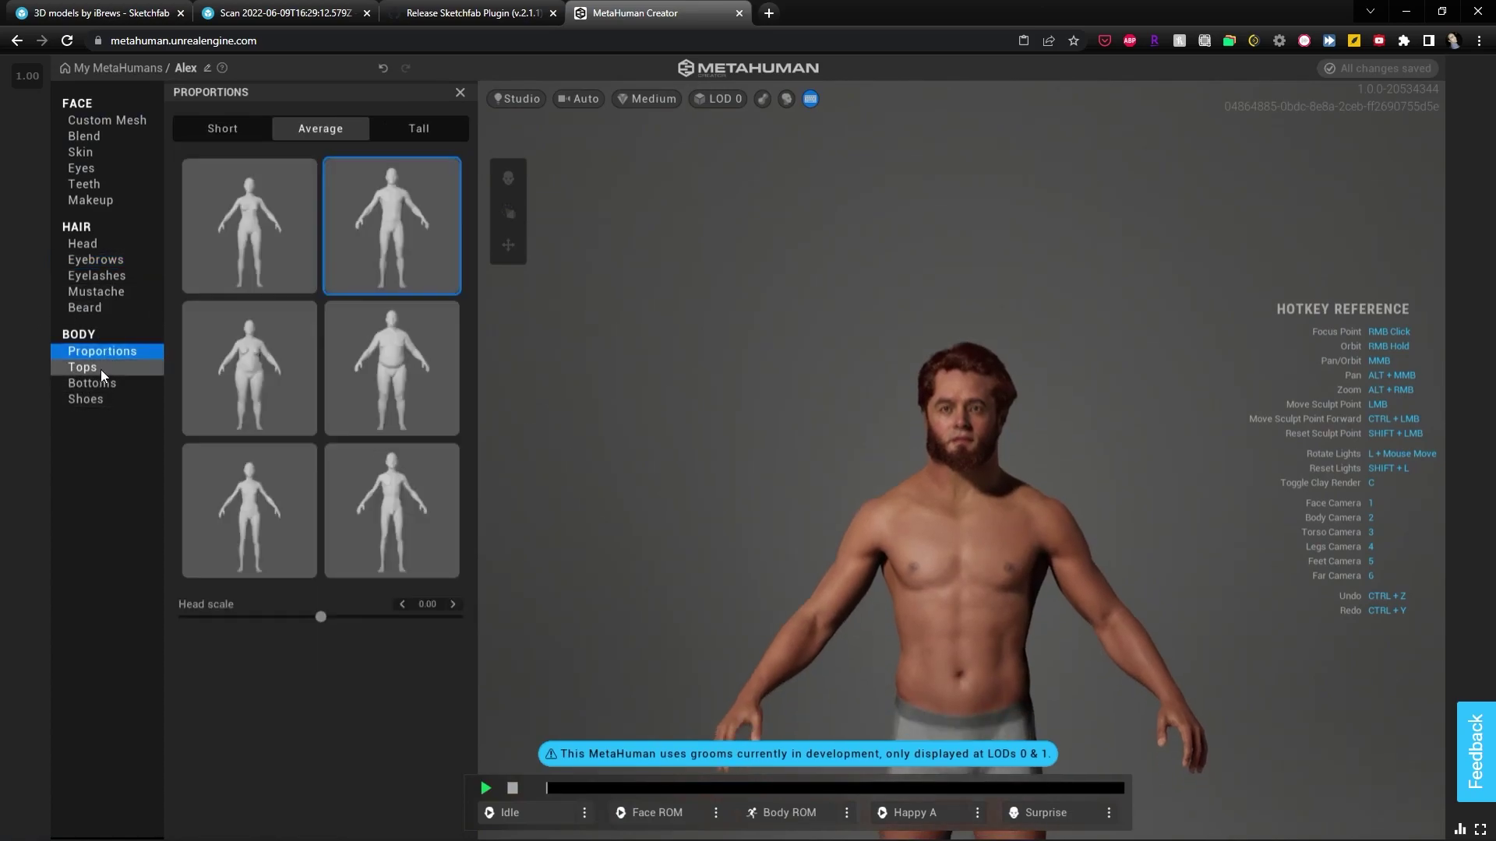
left_click(101, 370)
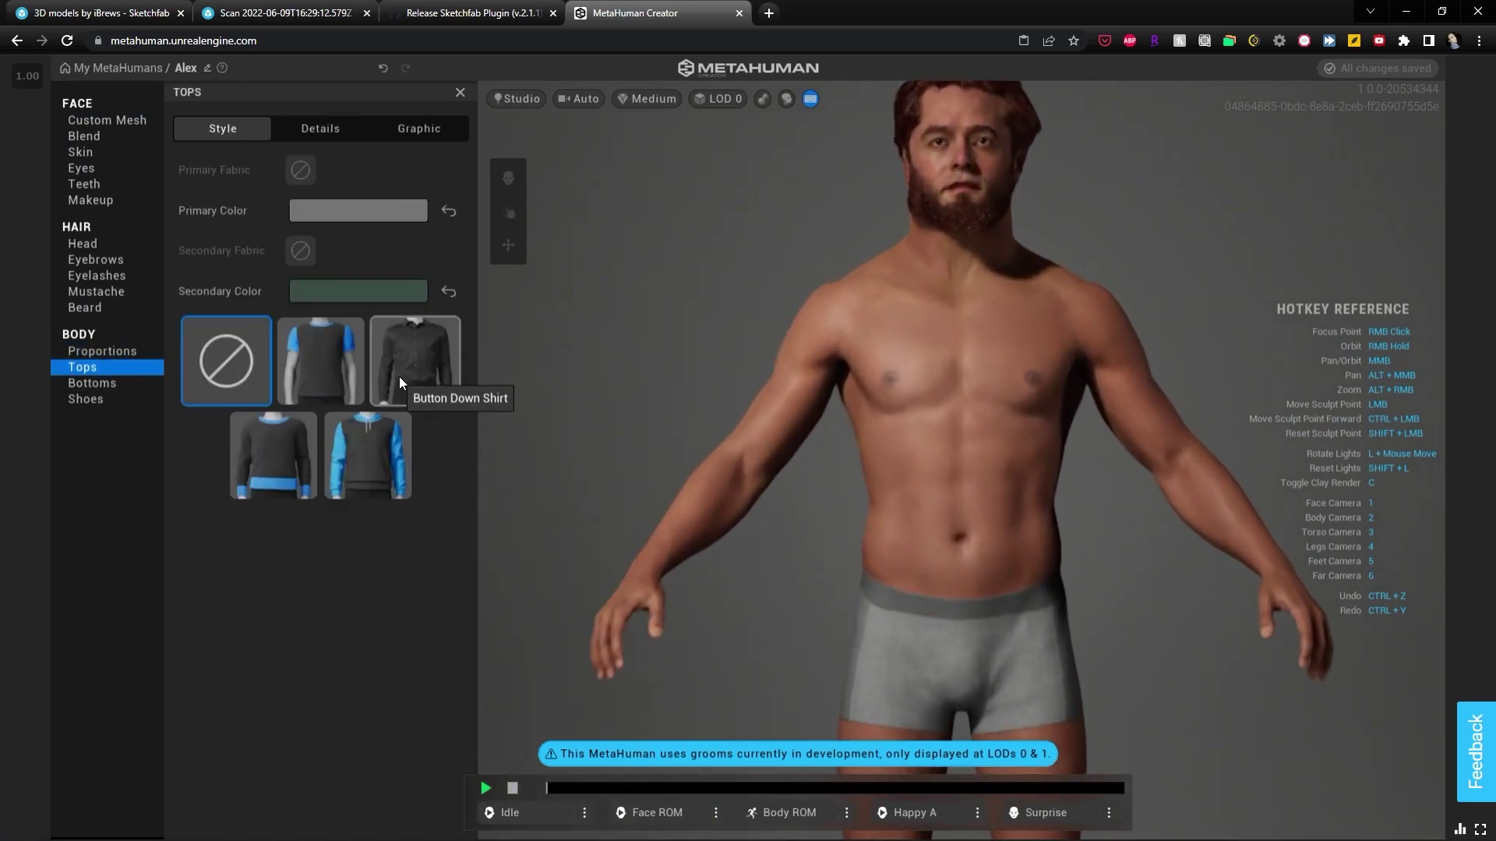
left_click(399, 377)
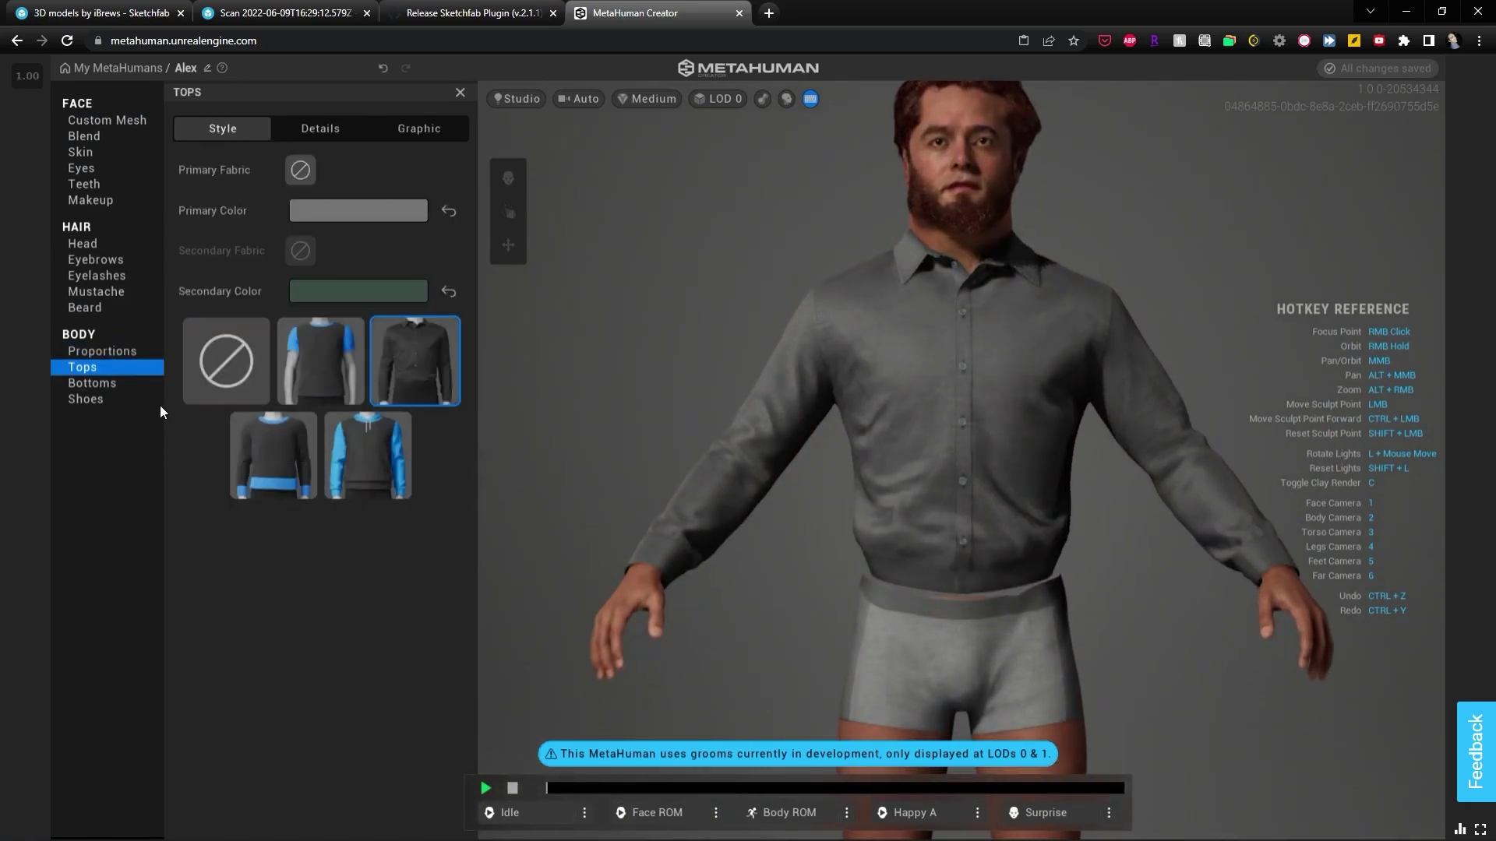
left_click(123, 385)
left_click(286, 546)
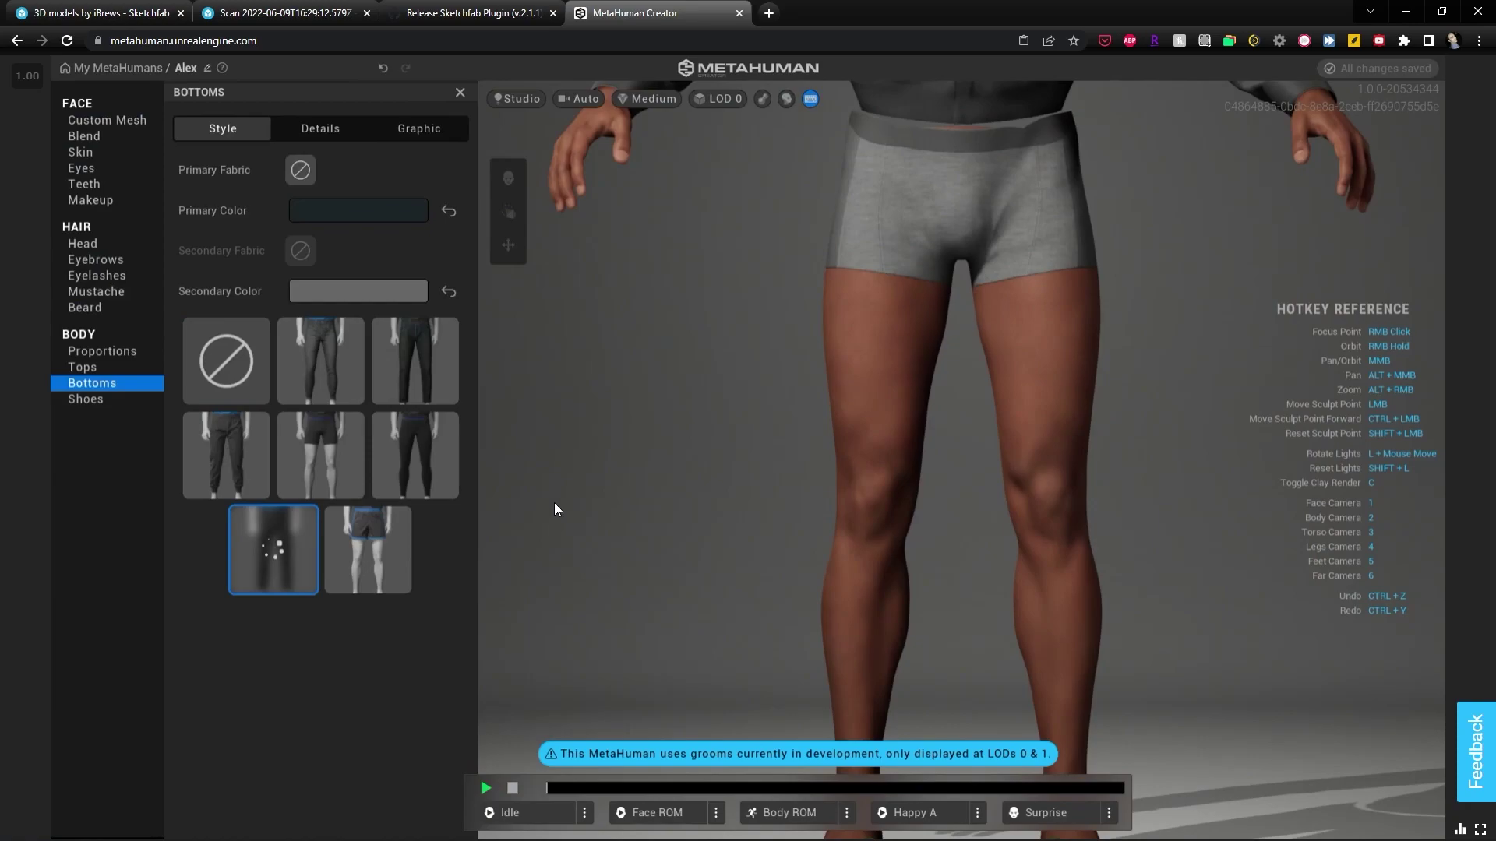
right_click_drag(1099, 255, 1084, 306)
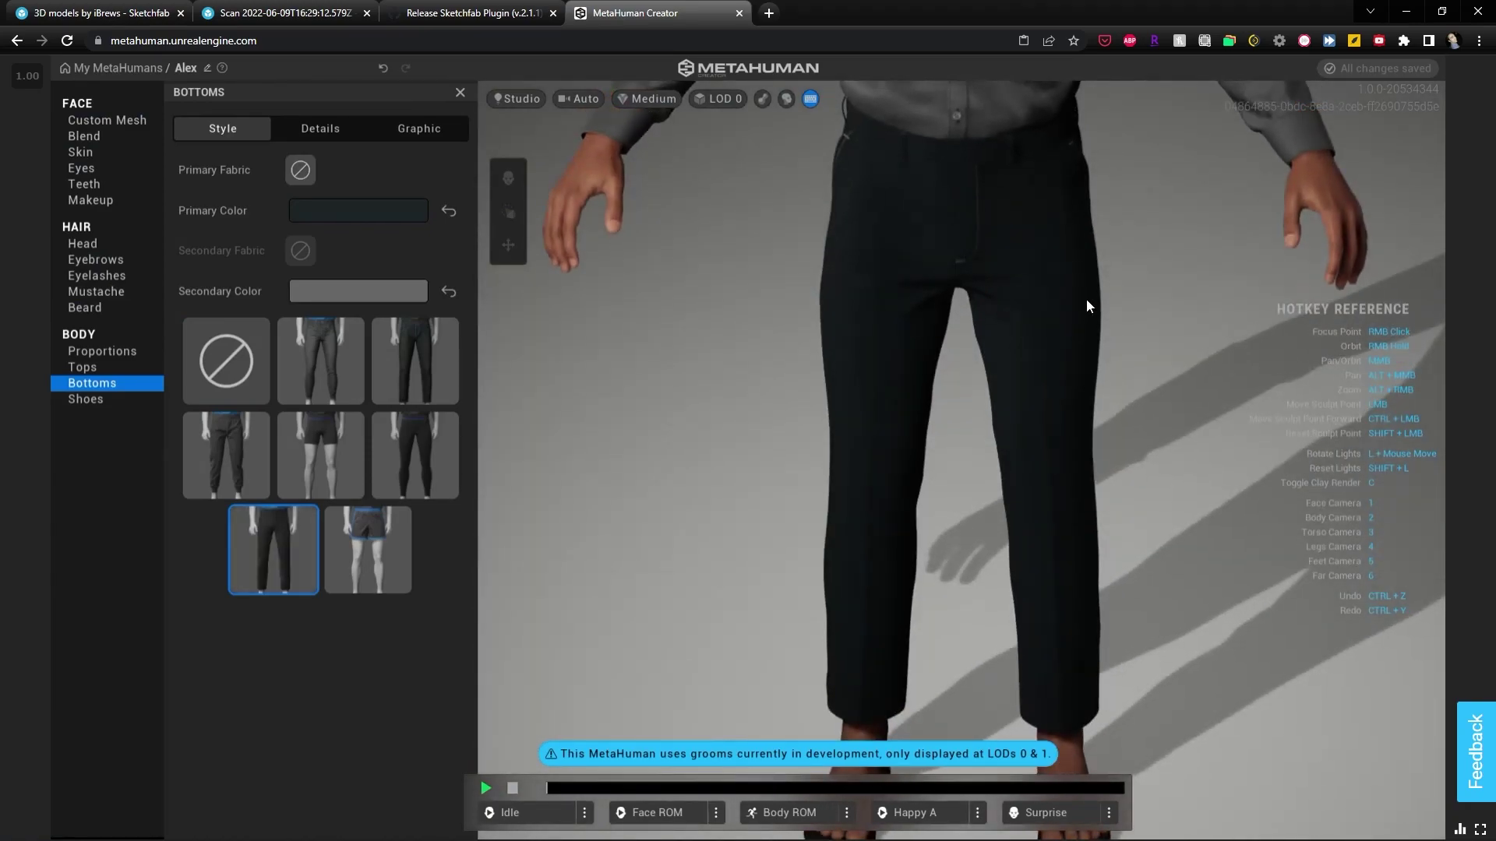
scroll(1084, 300, "down", 5)
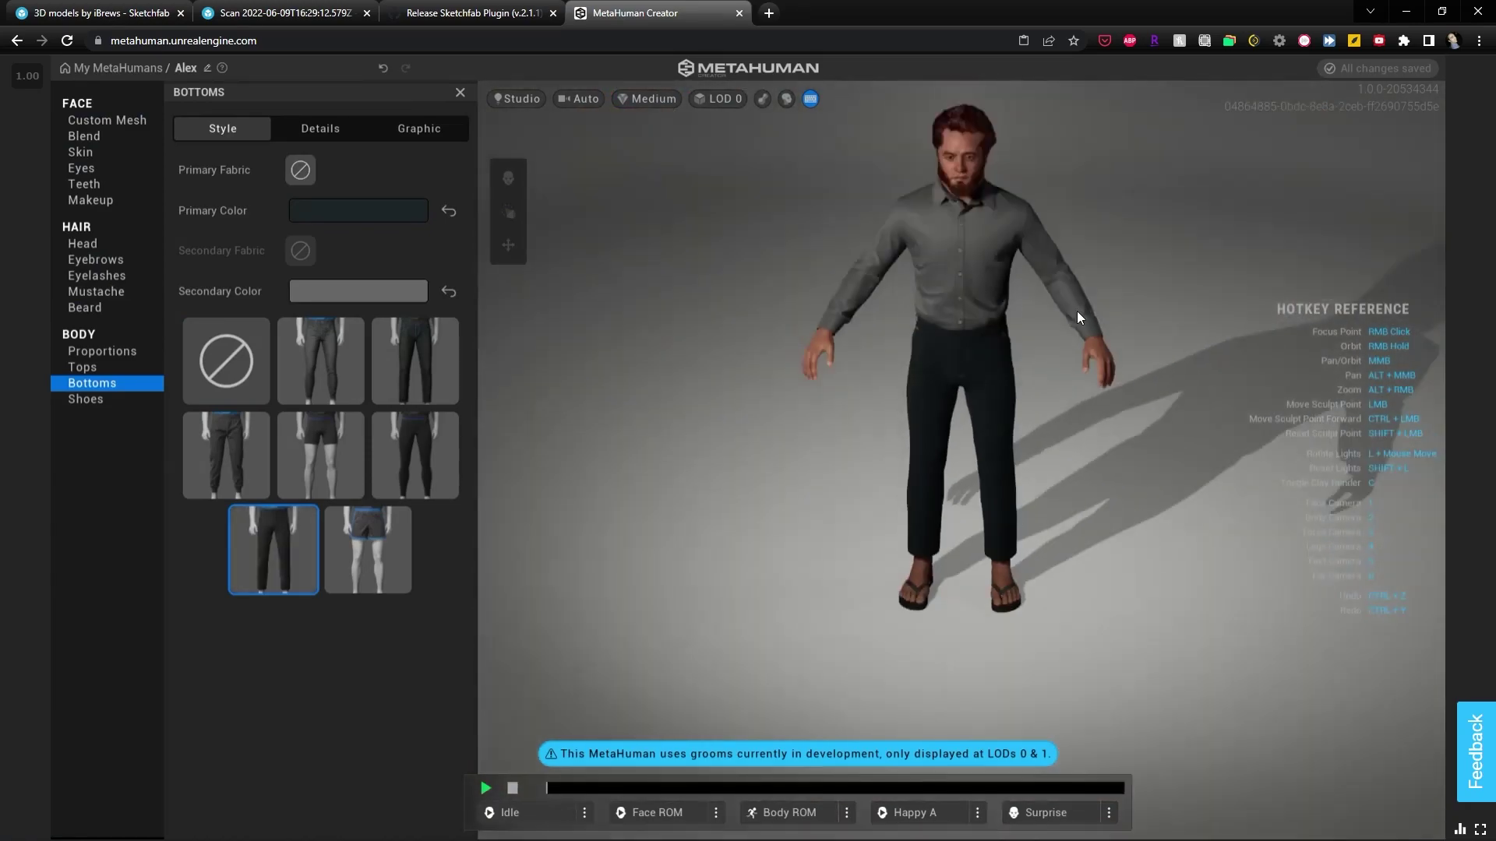
Swap Alex's flip-flops for black boots
left_click(106, 399)
left_click(324, 515)
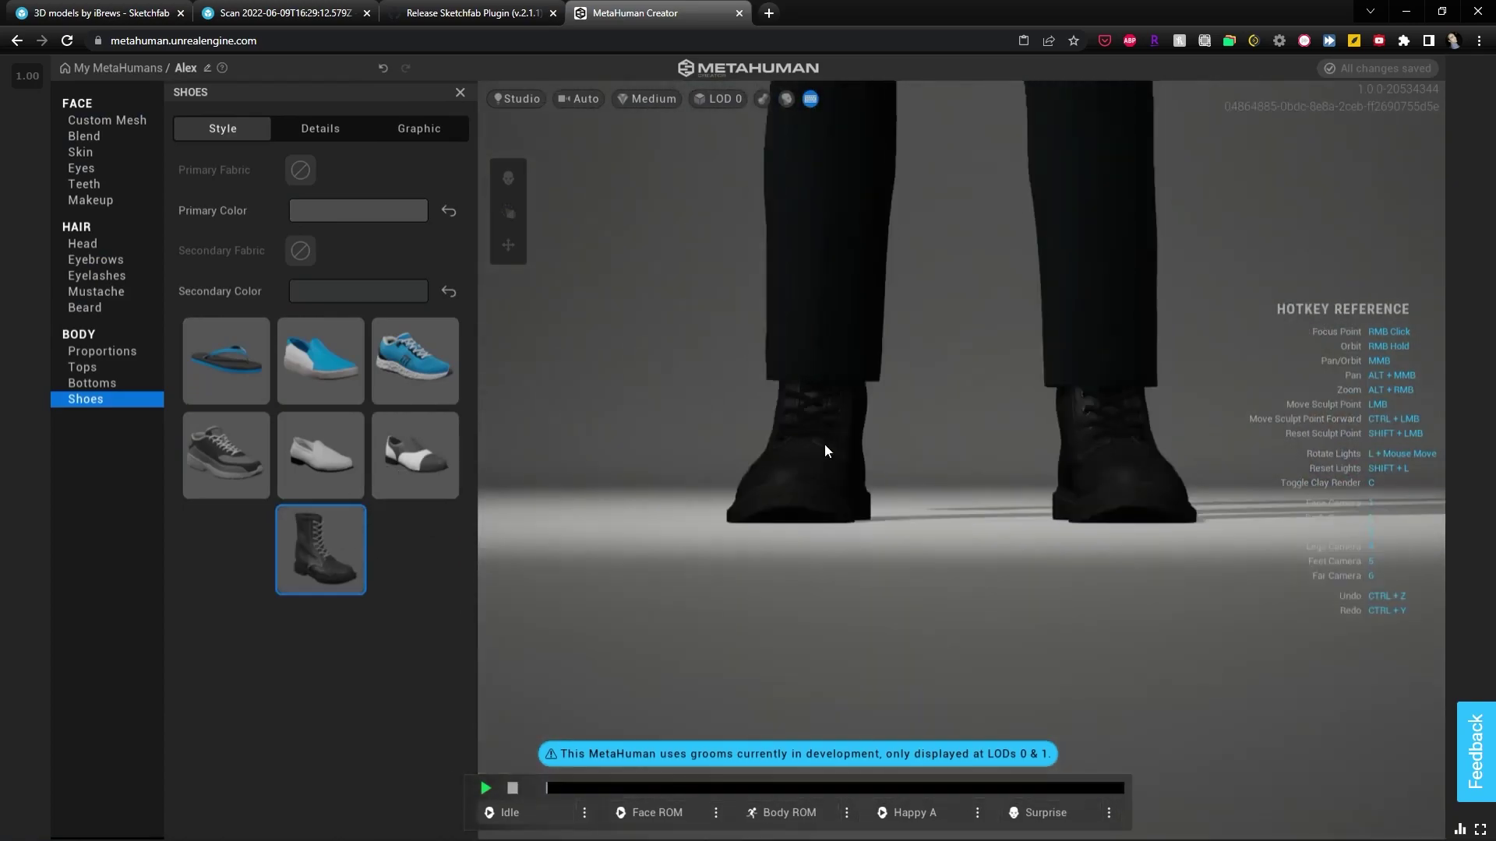
scroll(824, 444, "down", 5)
middle_click_drag(975, 276, 927, 608)
scroll(997, 326, "up", 5)
scroll(997, 332, "down", 3)
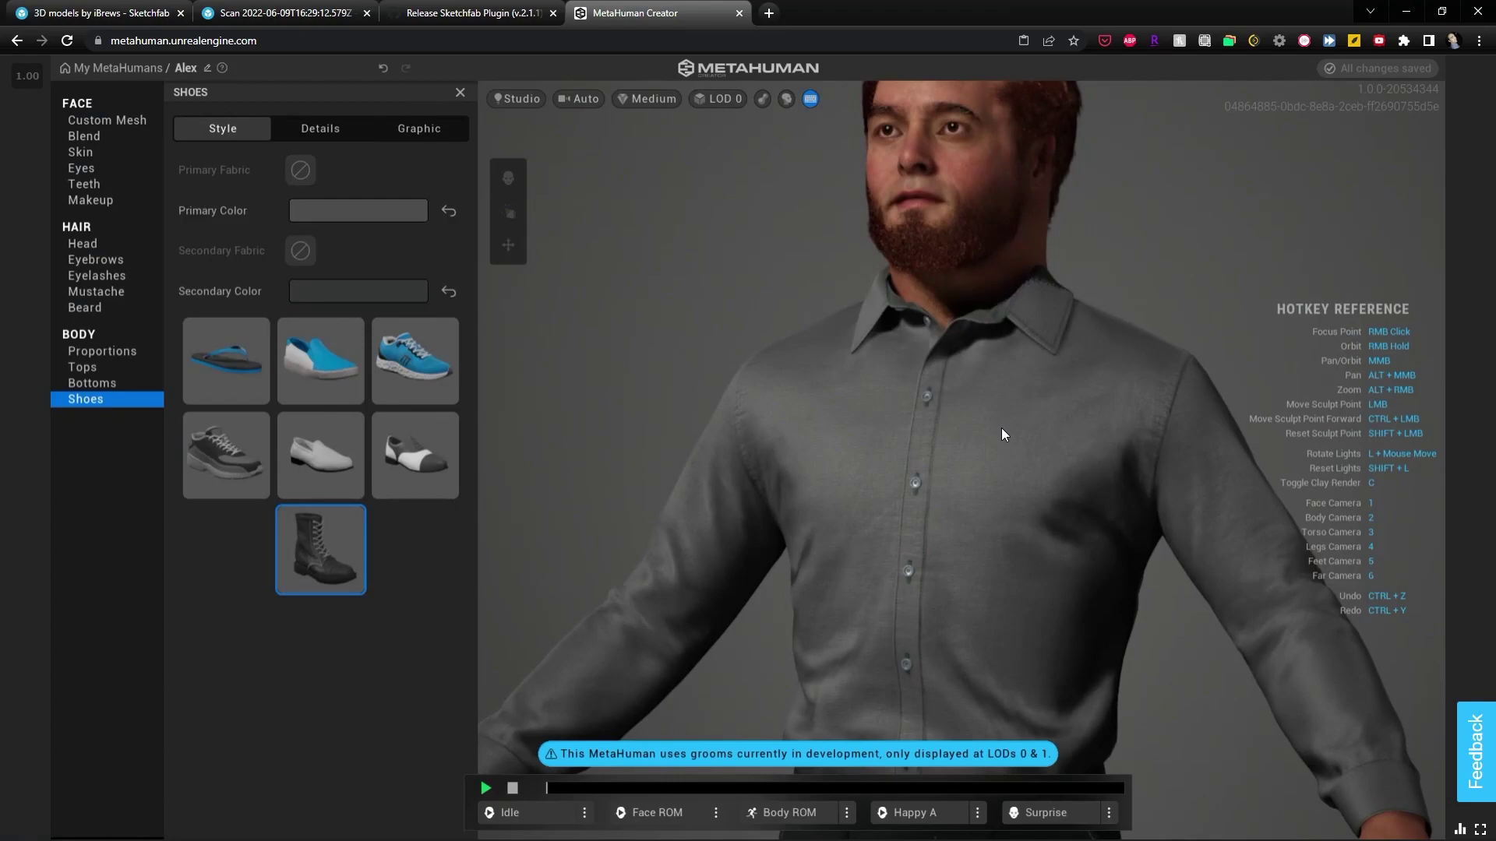
Preview the Surprise, Happy A and Body ROM animations on Alex
left_click(1061, 812)
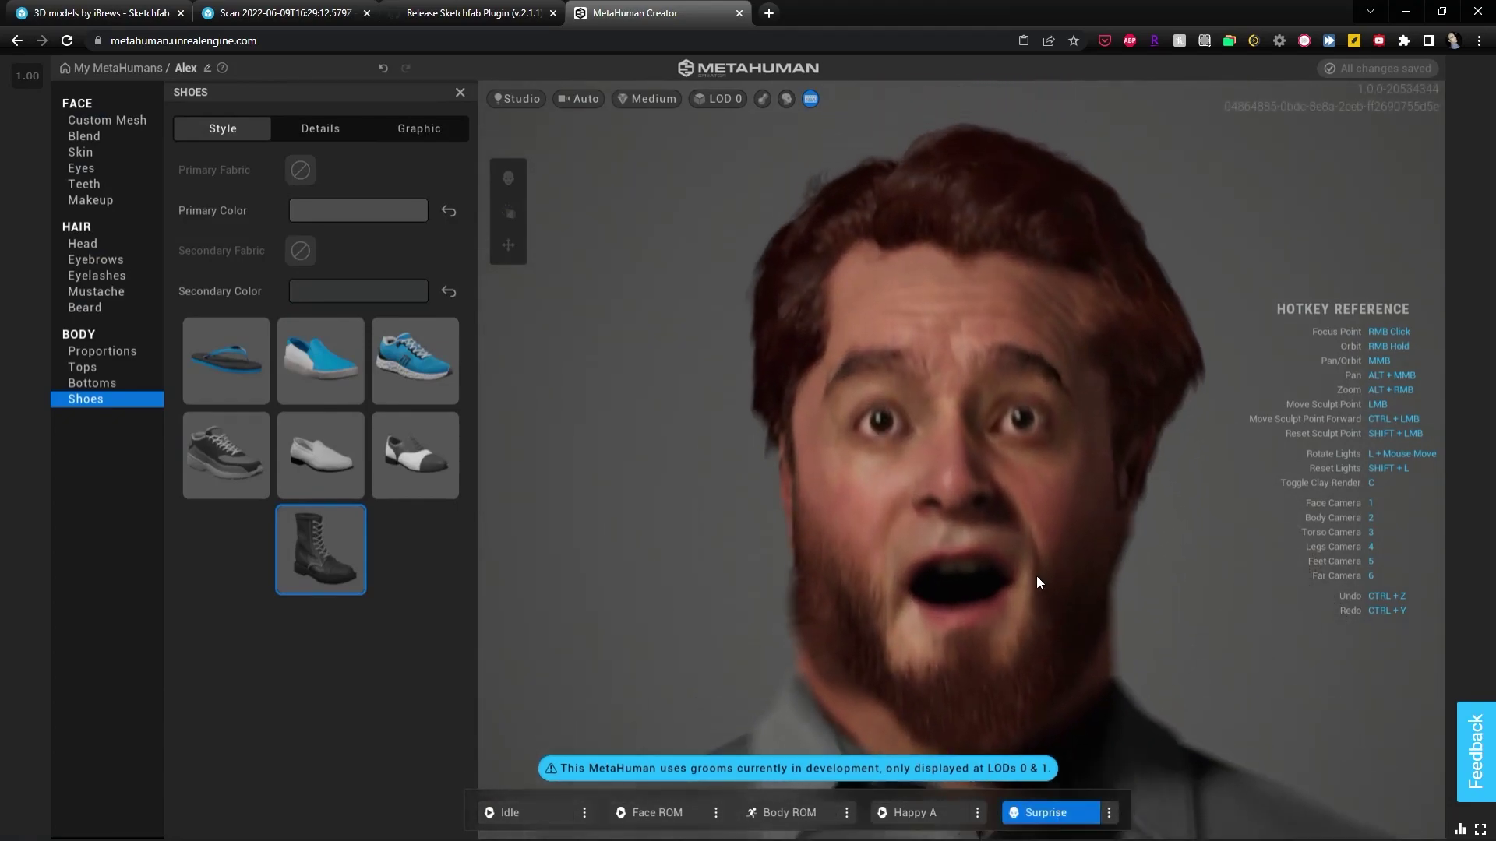
left_click(934, 818)
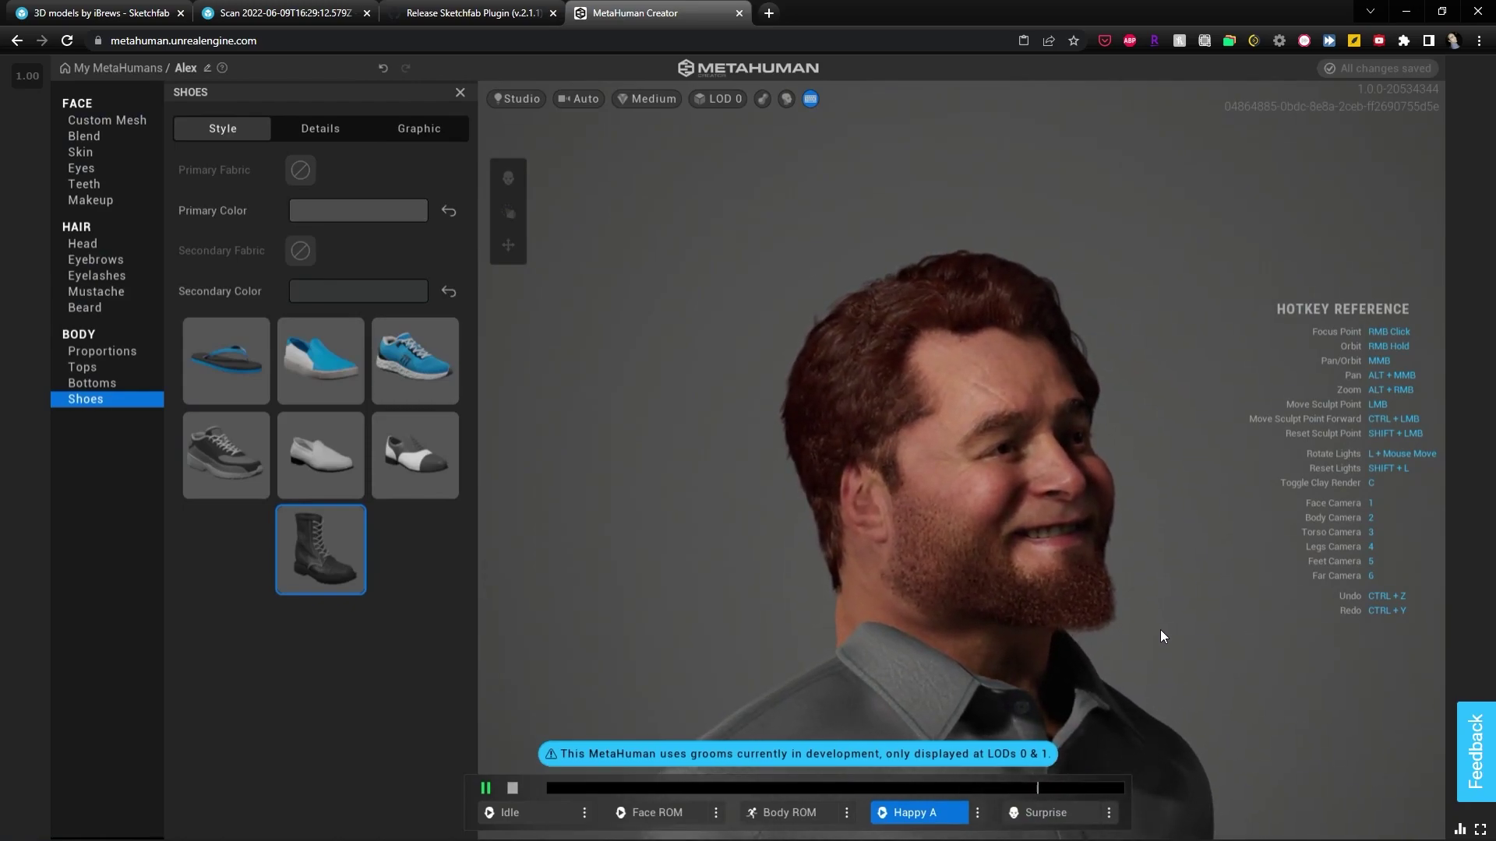
left_click(824, 811)
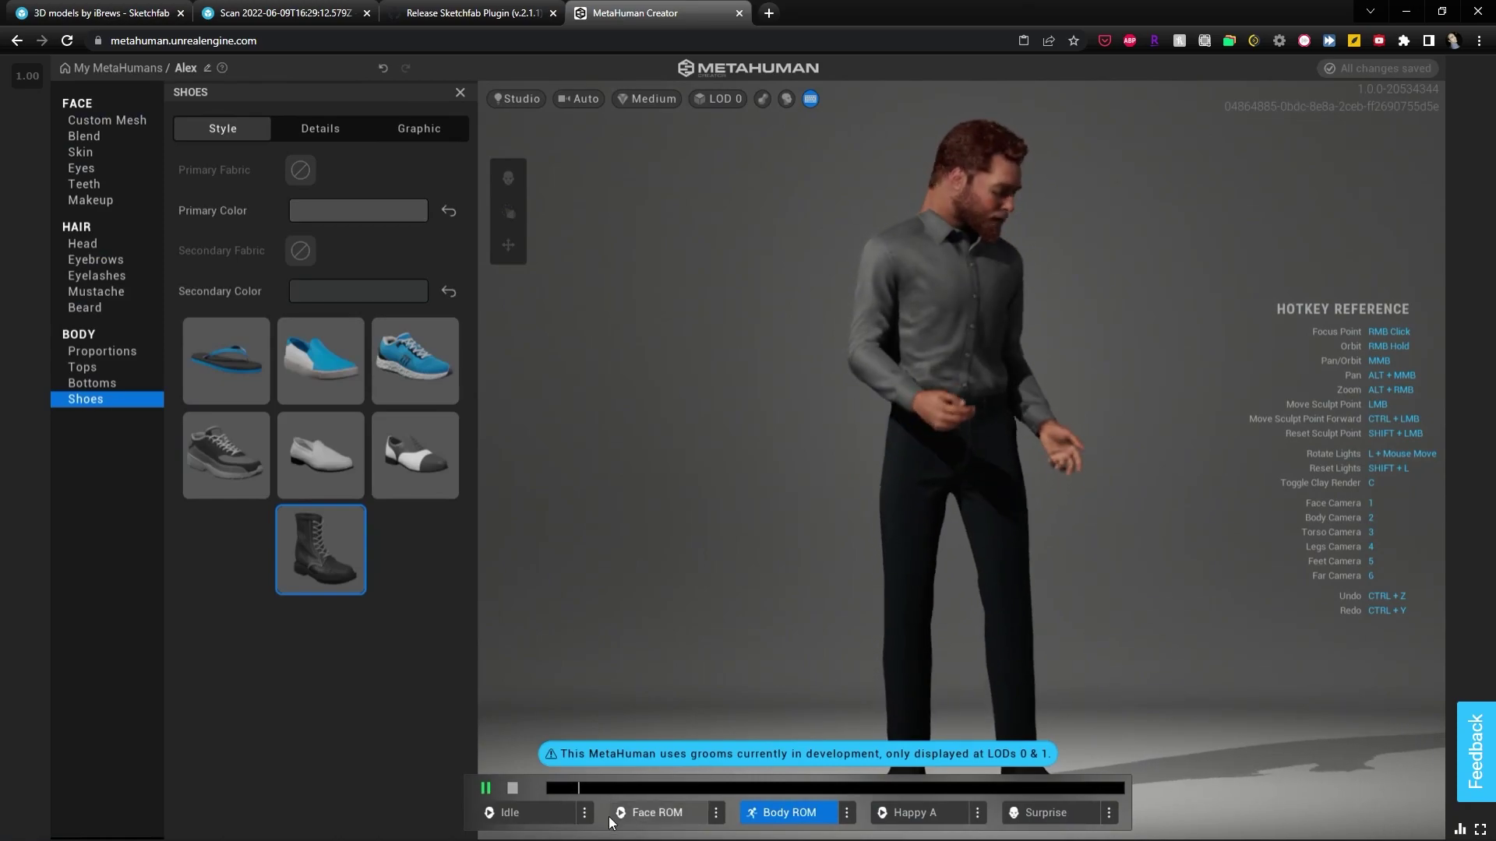
Change the first preview slot to Artistic, then to the Amaze A loop
left_click(583, 812)
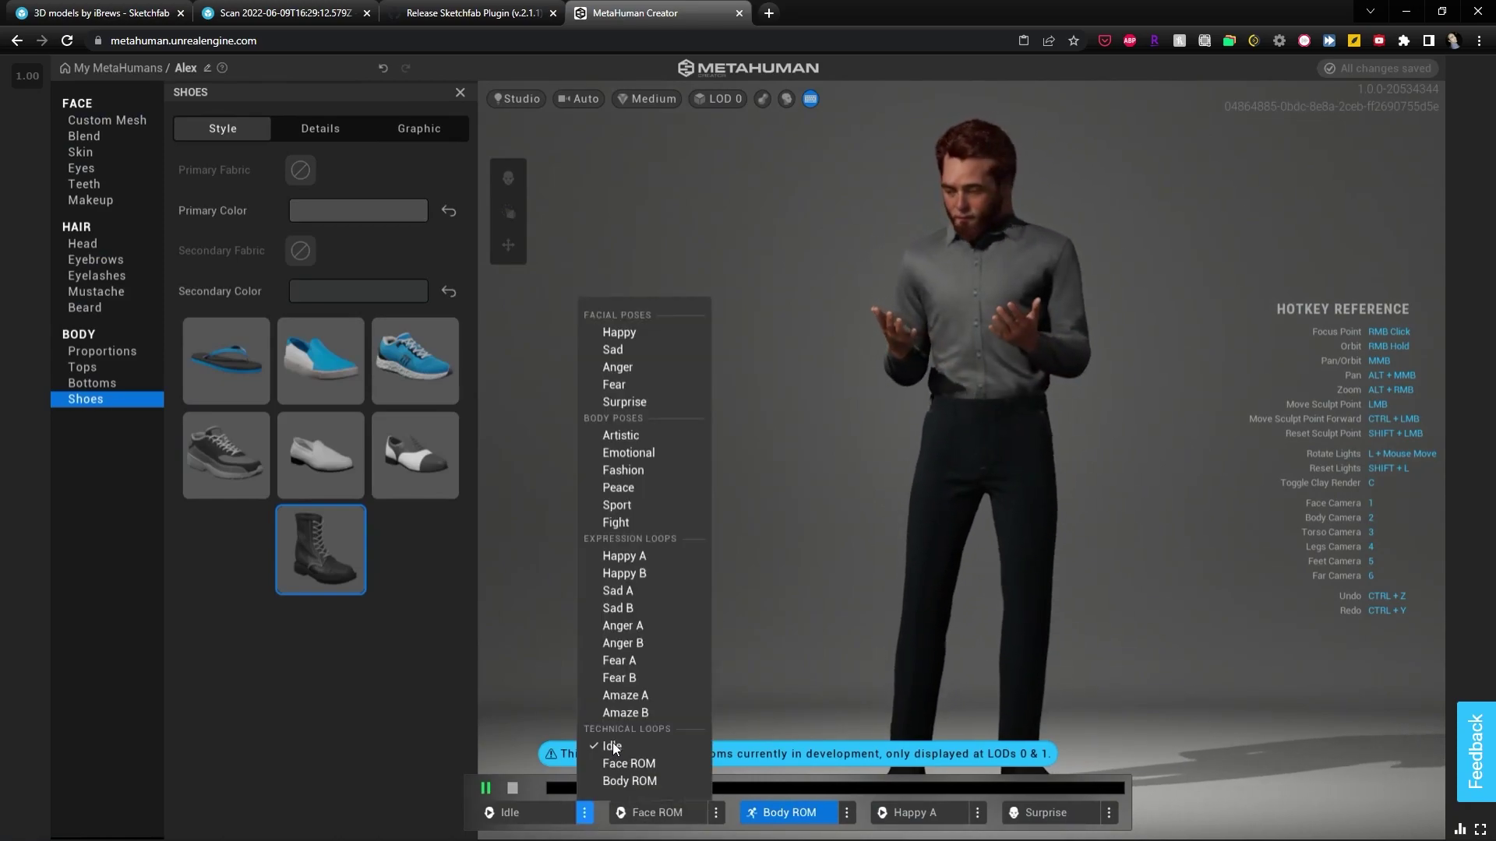
left_click(645, 436)
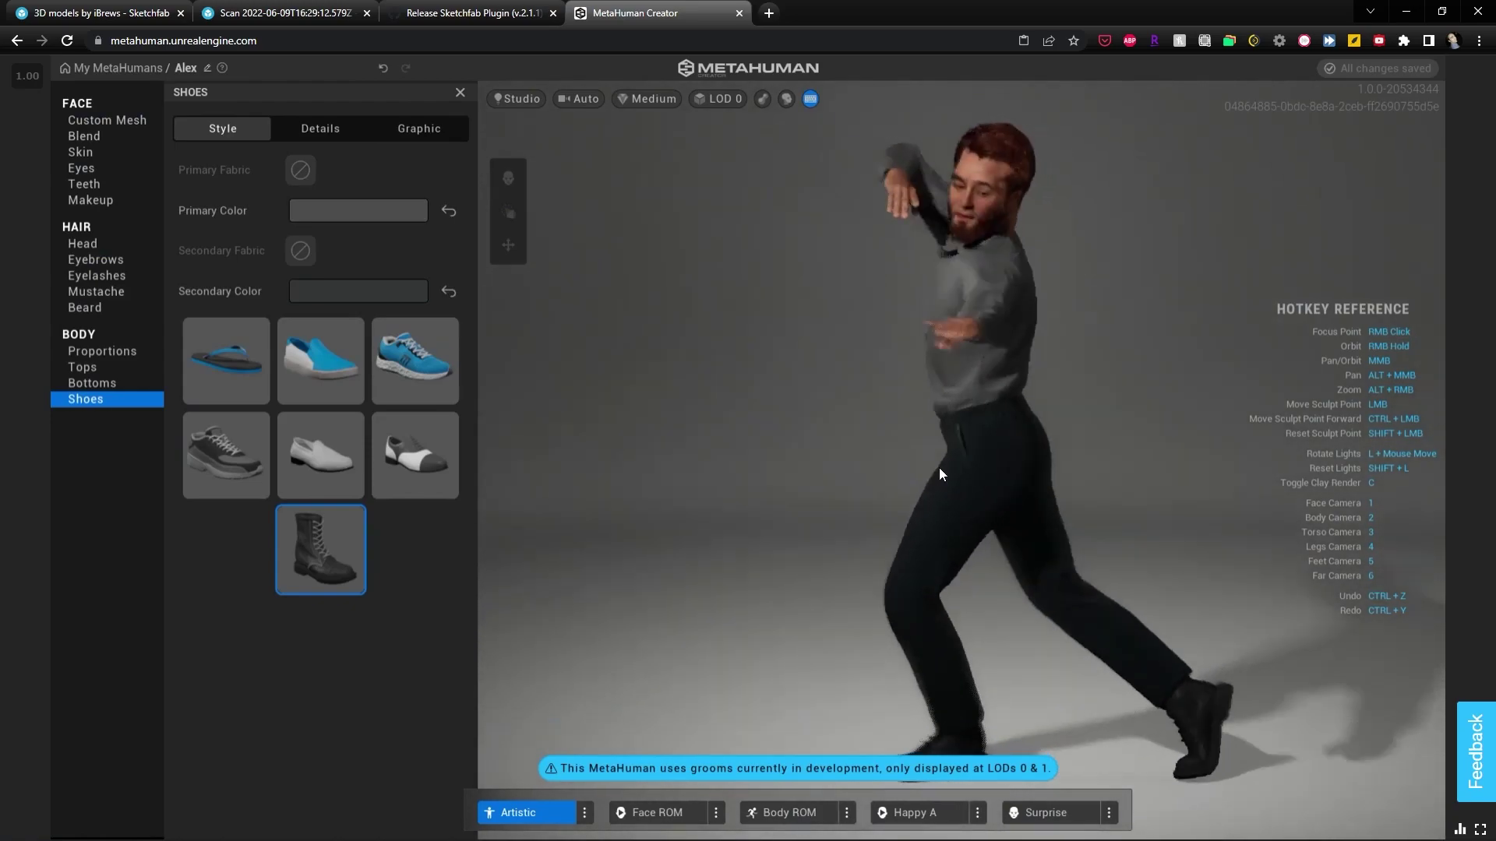
left_click(584, 813)
left_click(649, 694)
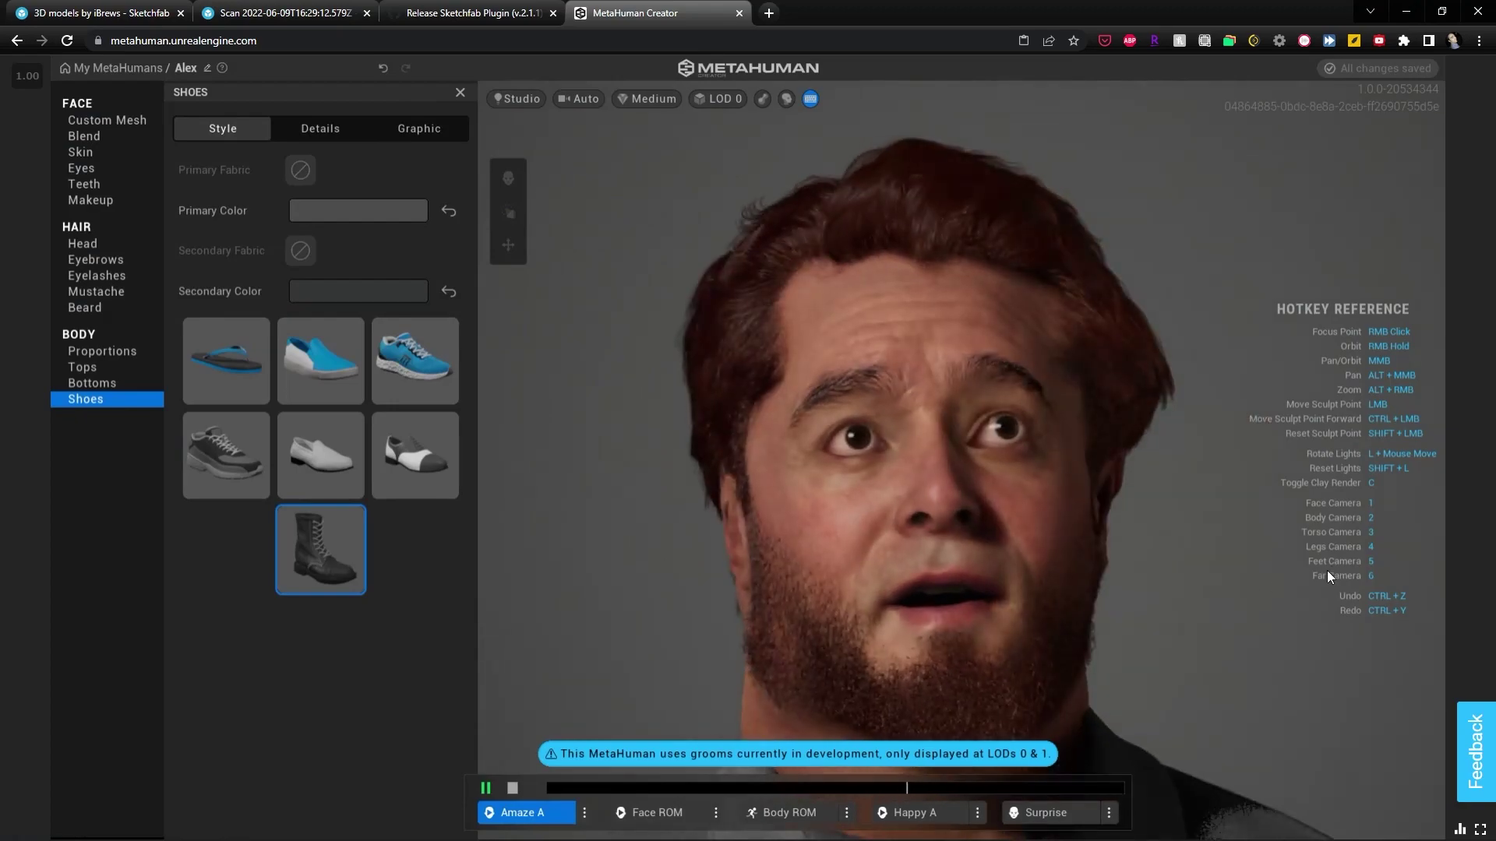
Replace the Happy A slot with the Fear B loop and view Alex's whole body from above
left_click(939, 813)
left_click(975, 817)
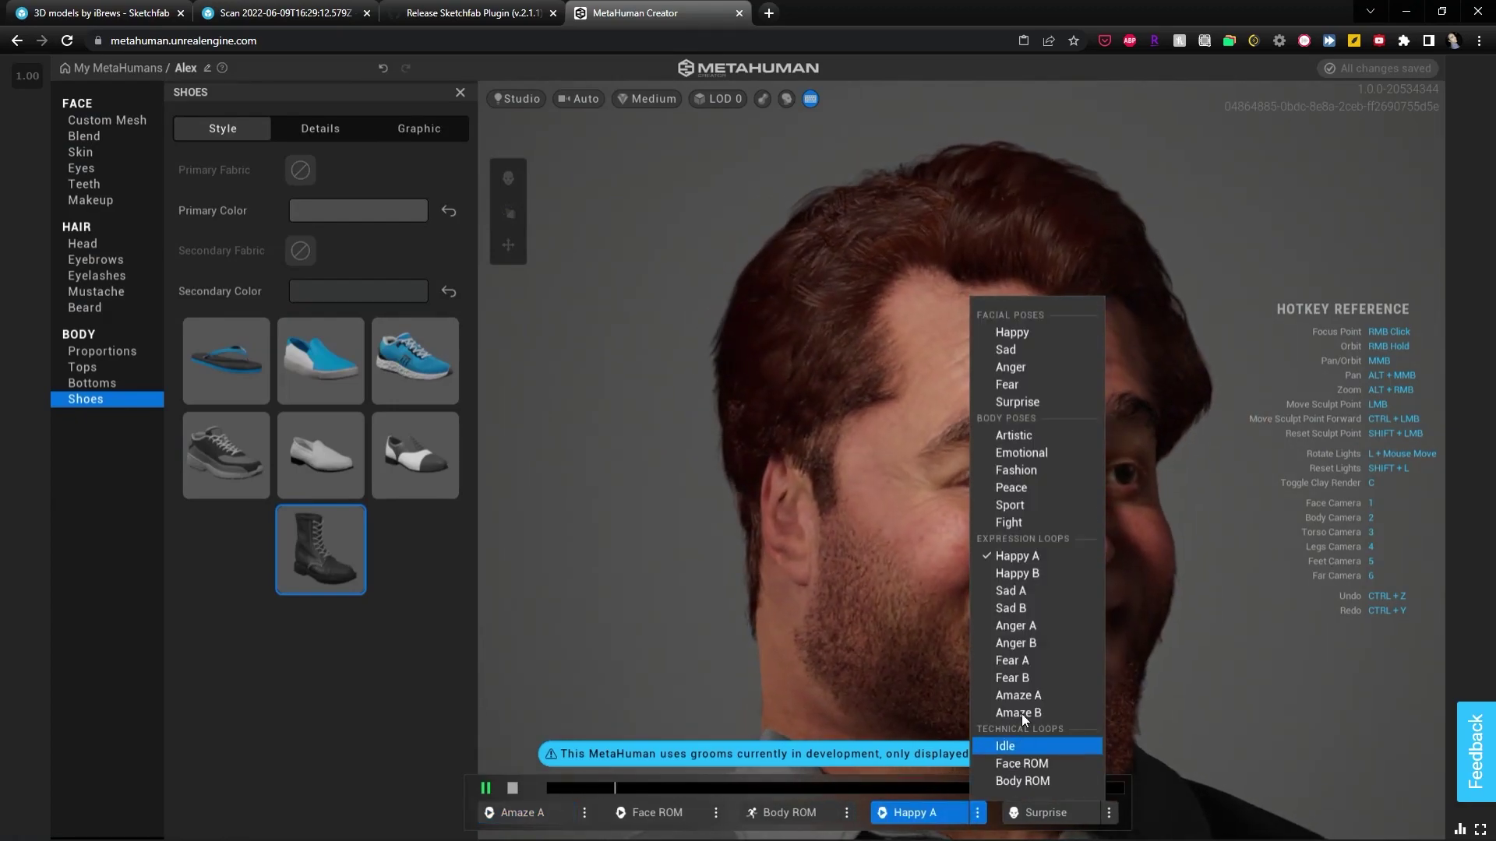
left_click(1035, 673)
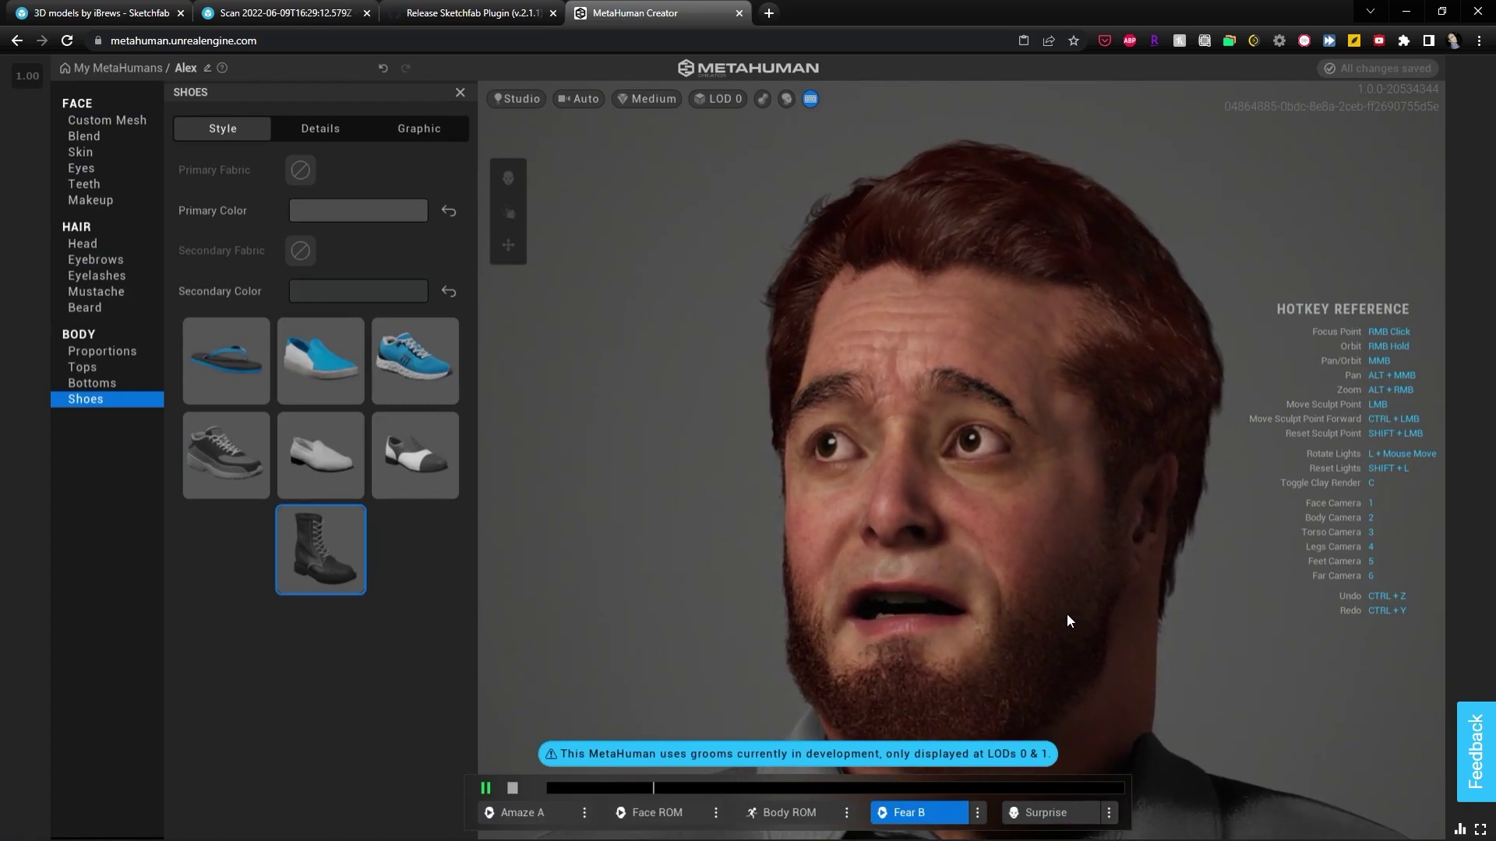
scroll(1059, 611, "down", 5)
scroll(1092, 608, "down", 6)
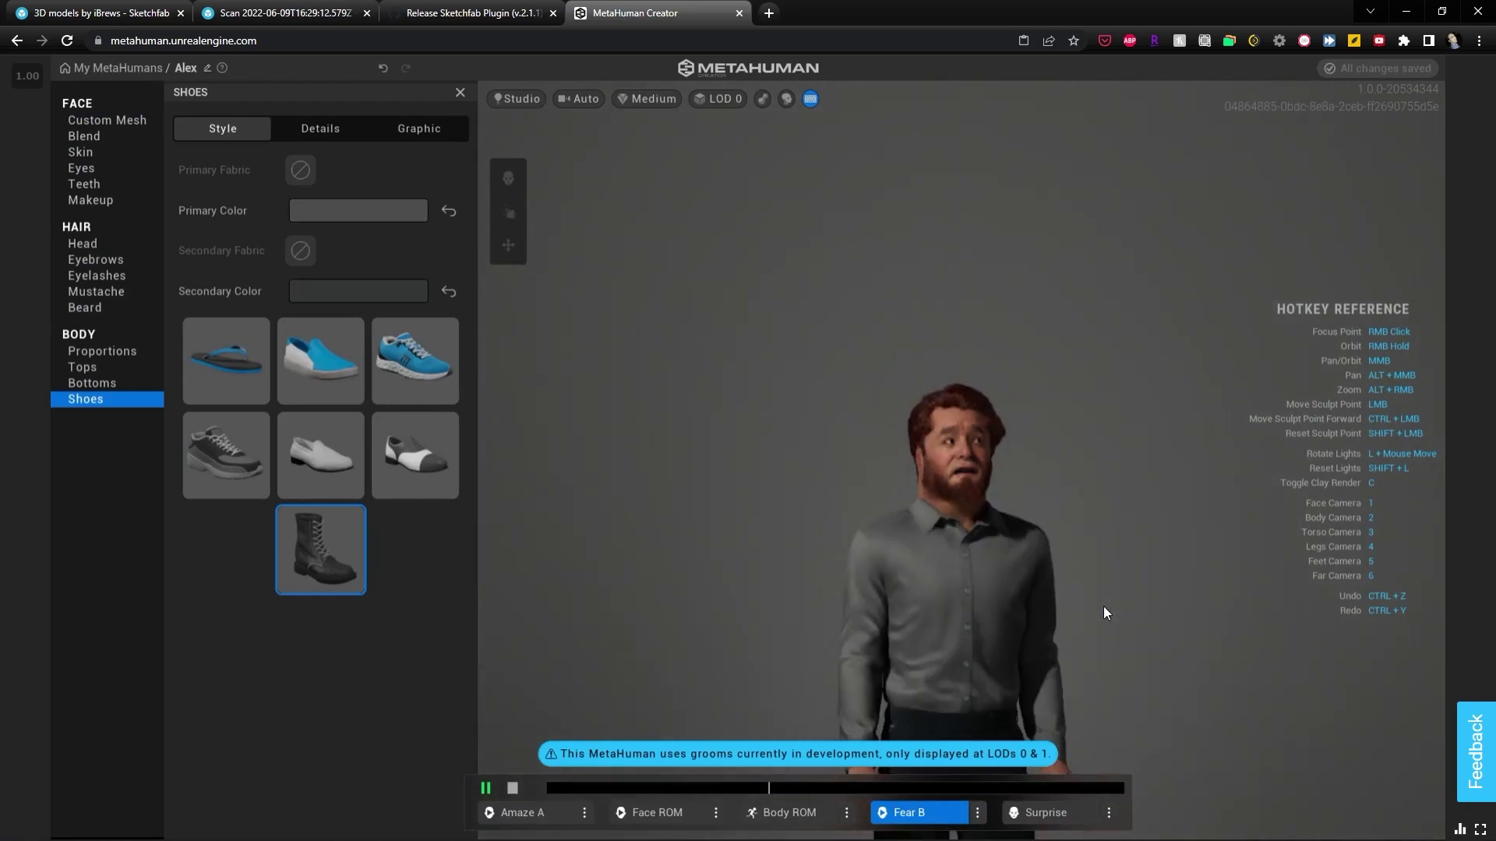
middle_click_drag(1119, 559, 1116, 421)
middle_click_drag(1025, 498, 1079, 480)
right_click_drag(1078, 480, 972, 554)
scroll(1060, 346, "up", 5)
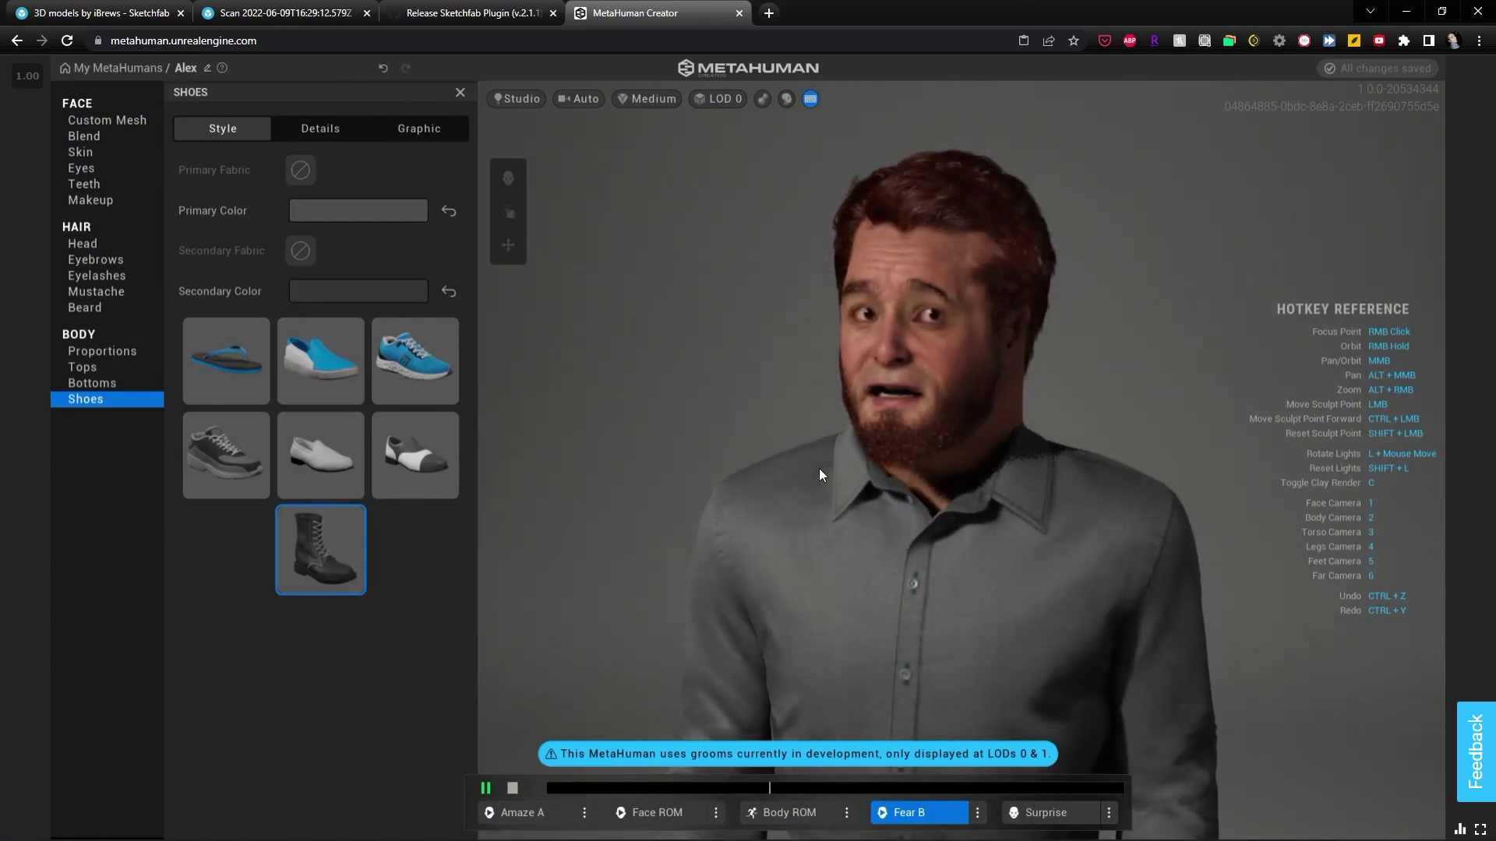
scroll(927, 404, "up", 3)
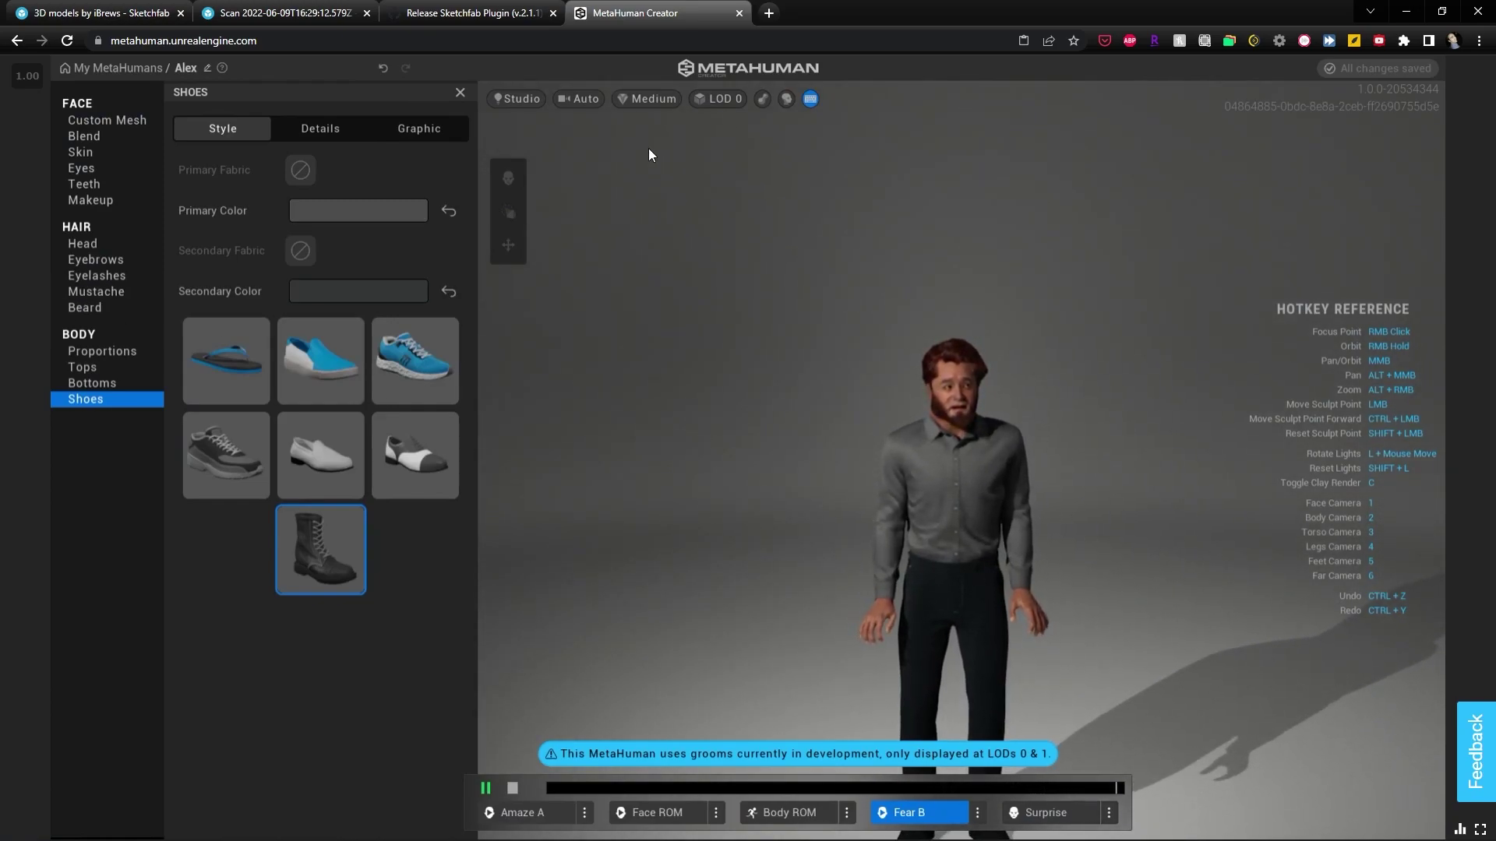
Play Surprise, then replace that slot with the Fashion body pose
left_click(1048, 813)
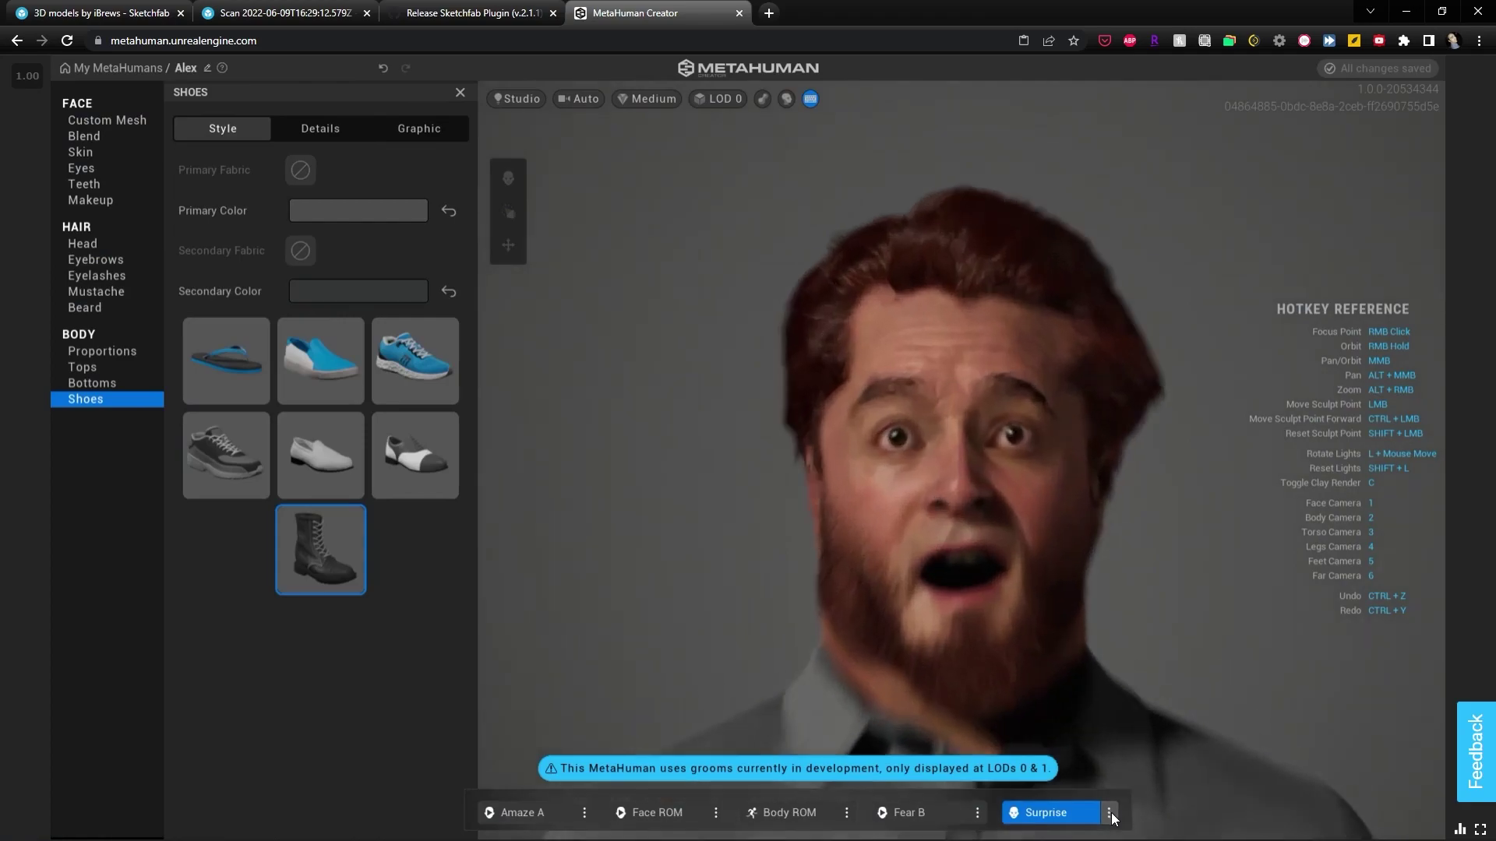
left_click(1108, 812)
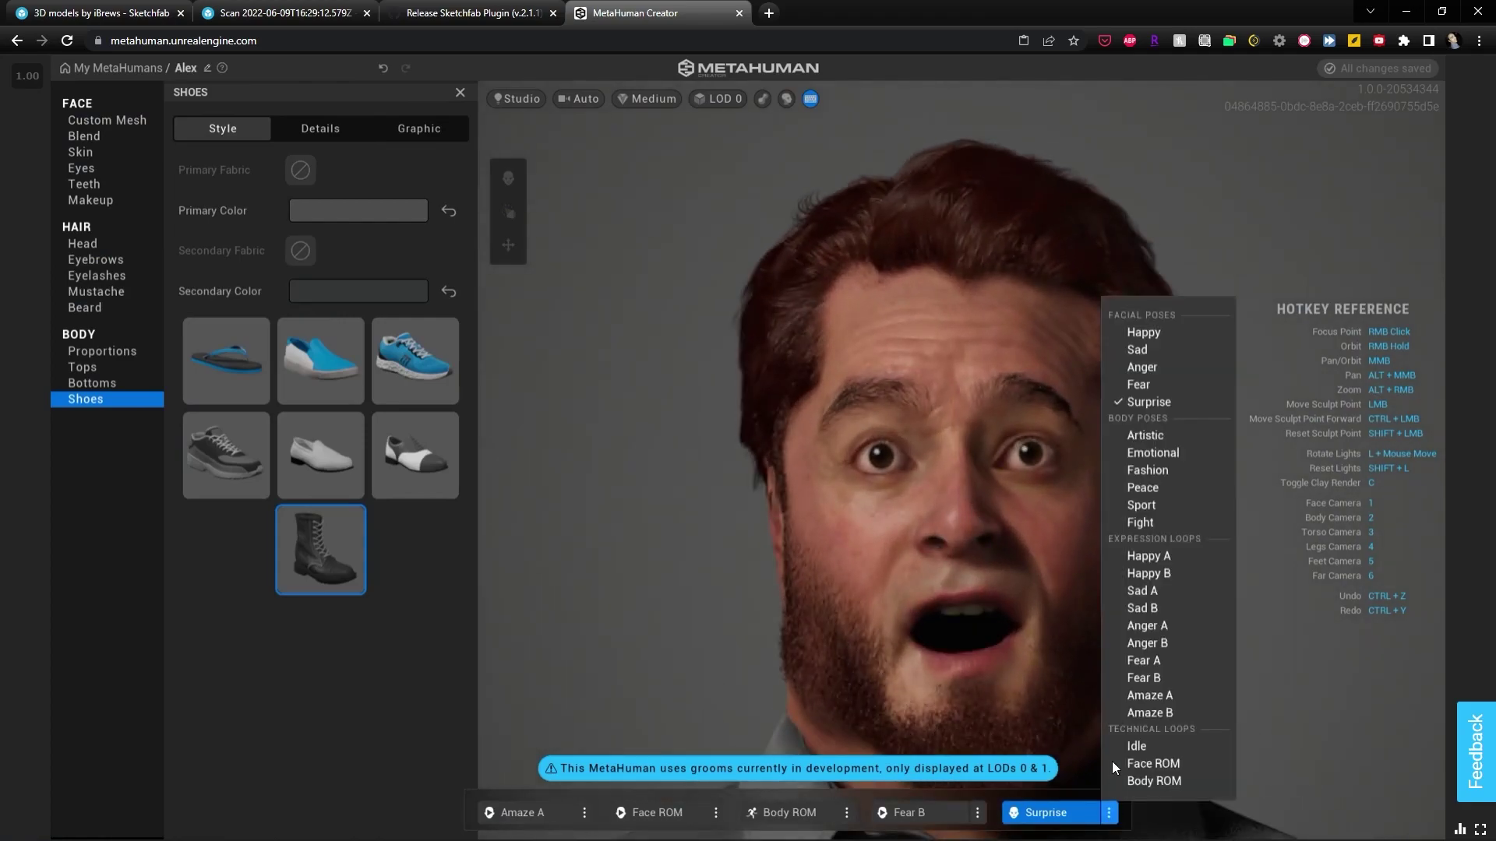
left_click(1152, 467)
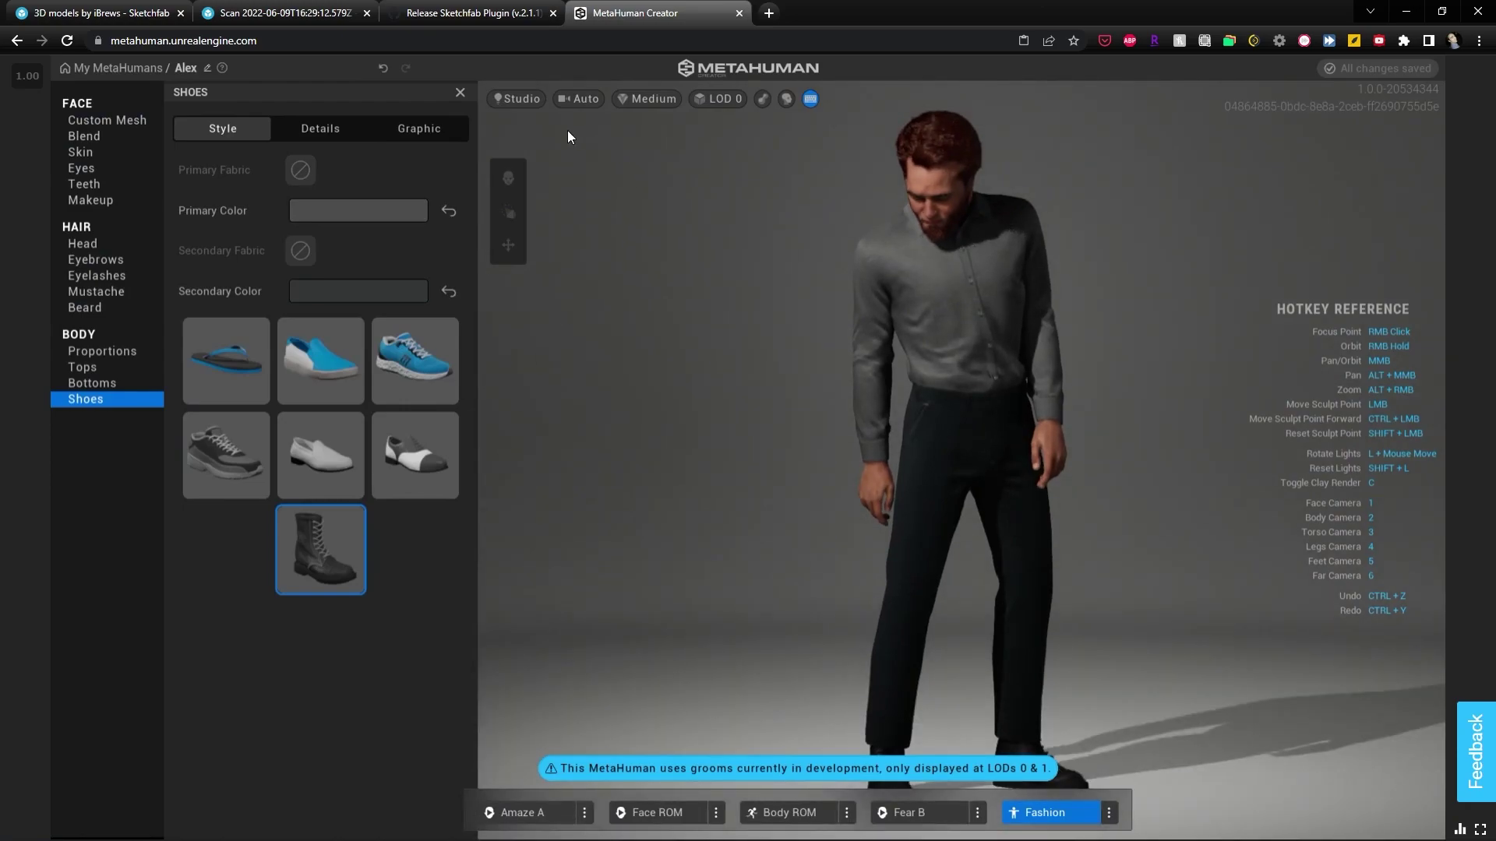
Try Tungsten, GR22: Rooftop, Downtown Night and Outdoor lighting, settling on Fireside
left_click(520, 100)
left_click(600, 298)
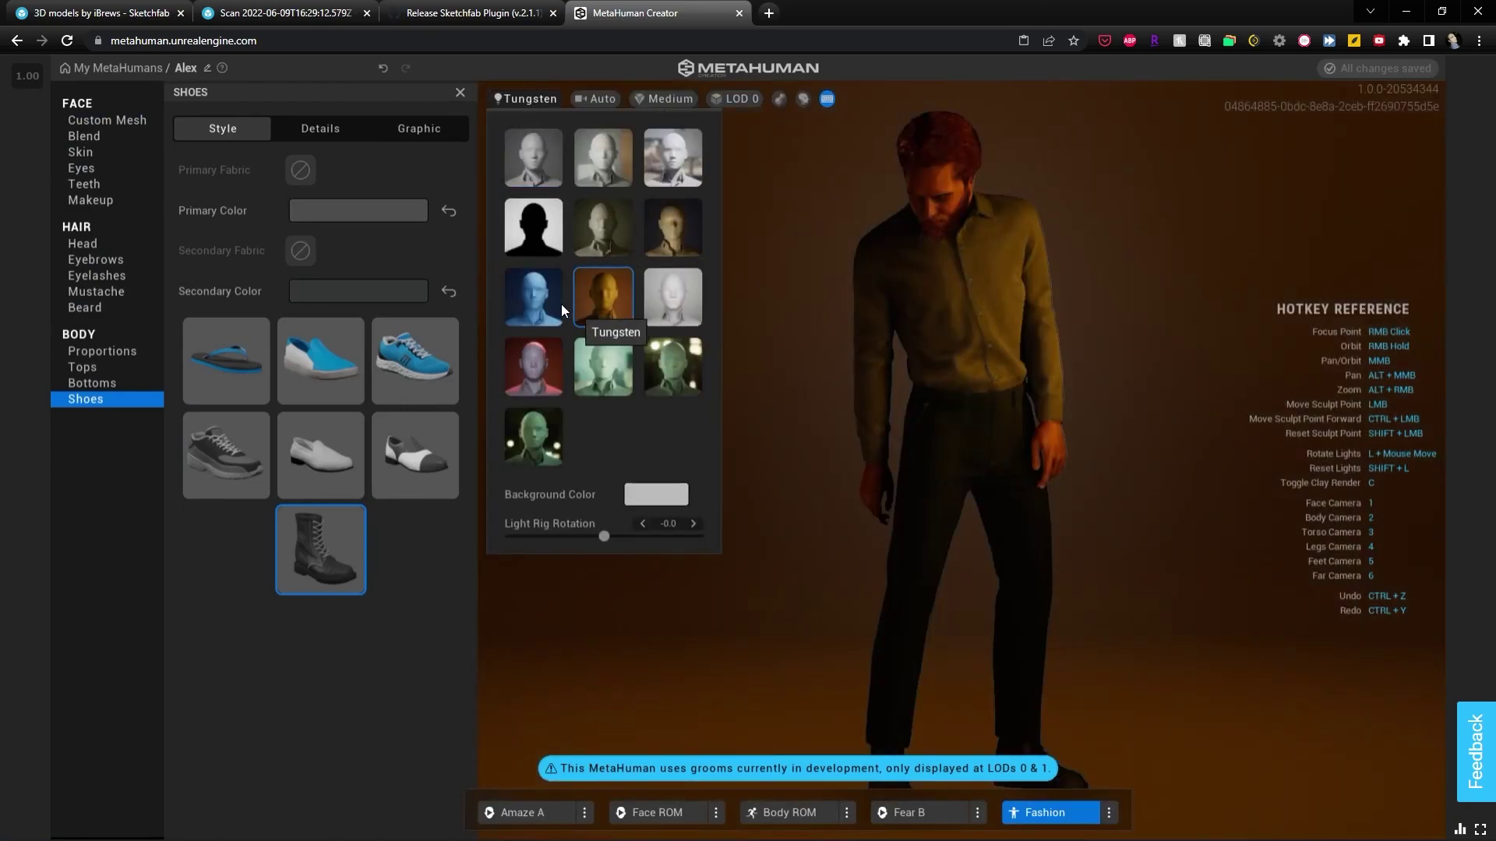
left_click(586, 380)
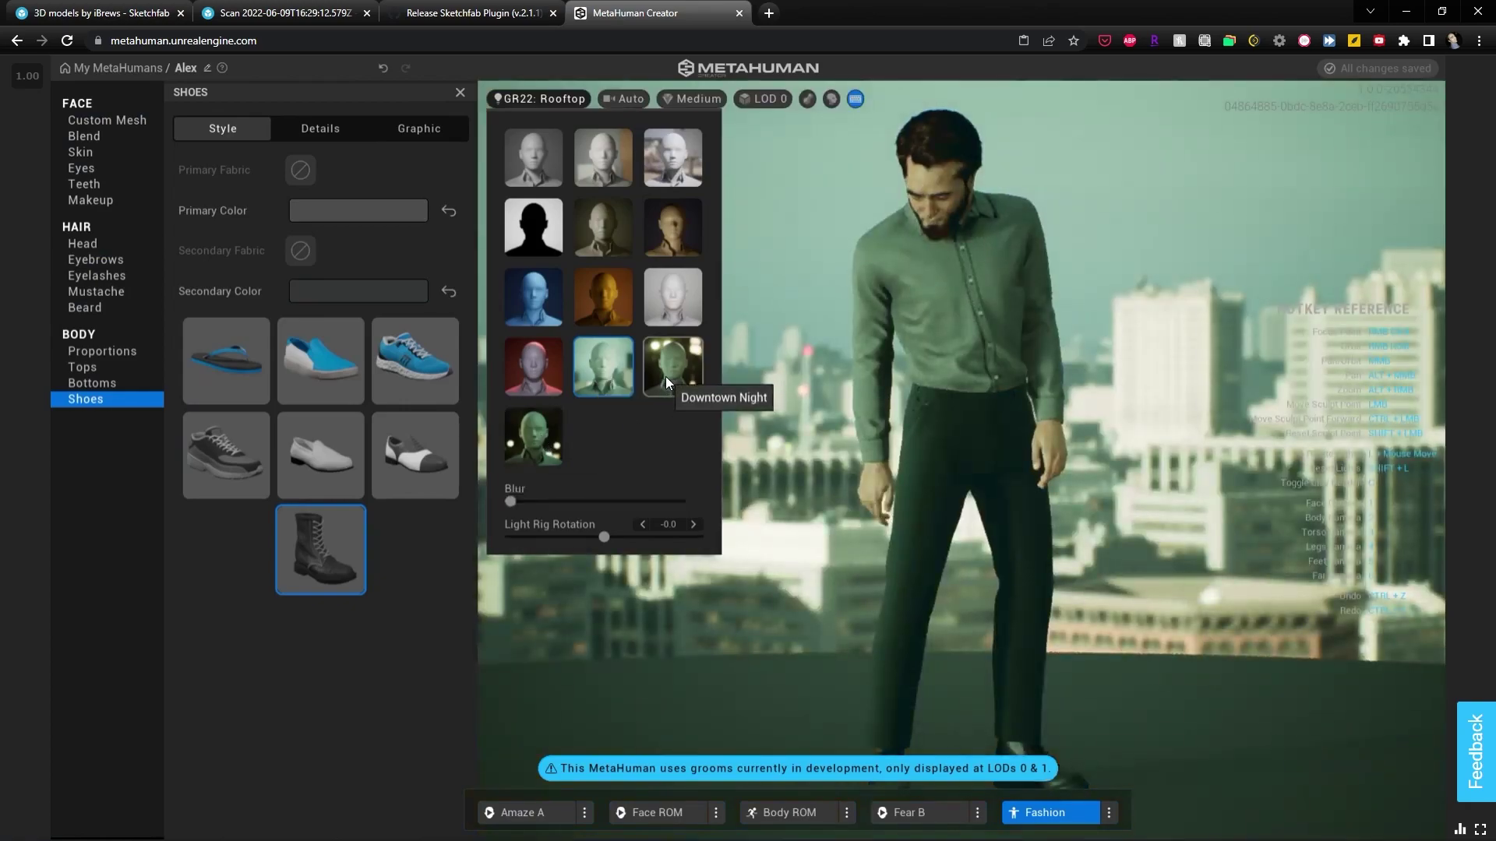
left_click(665, 377)
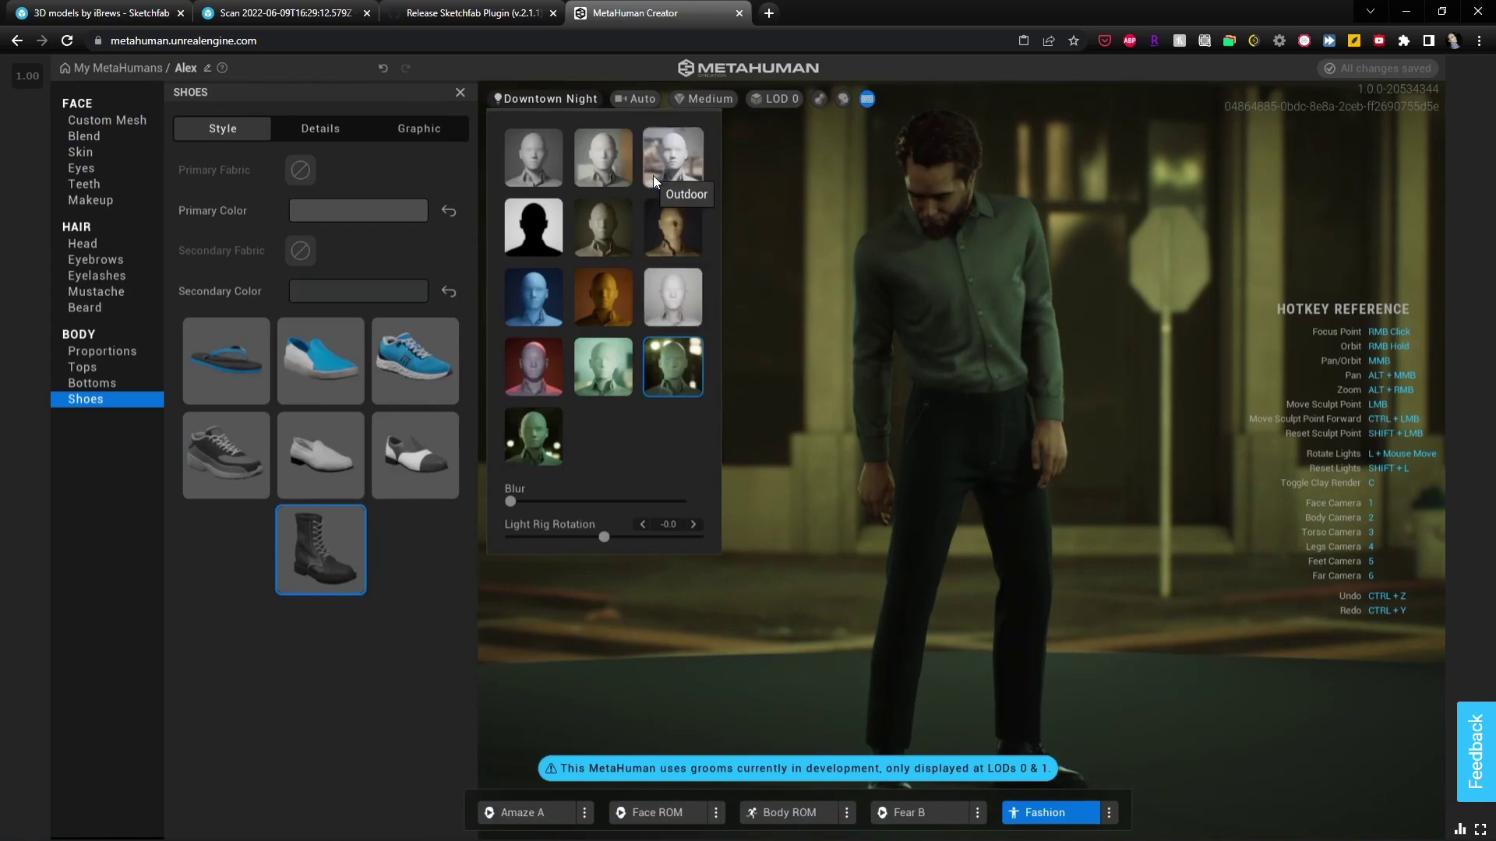
left_click(671, 146)
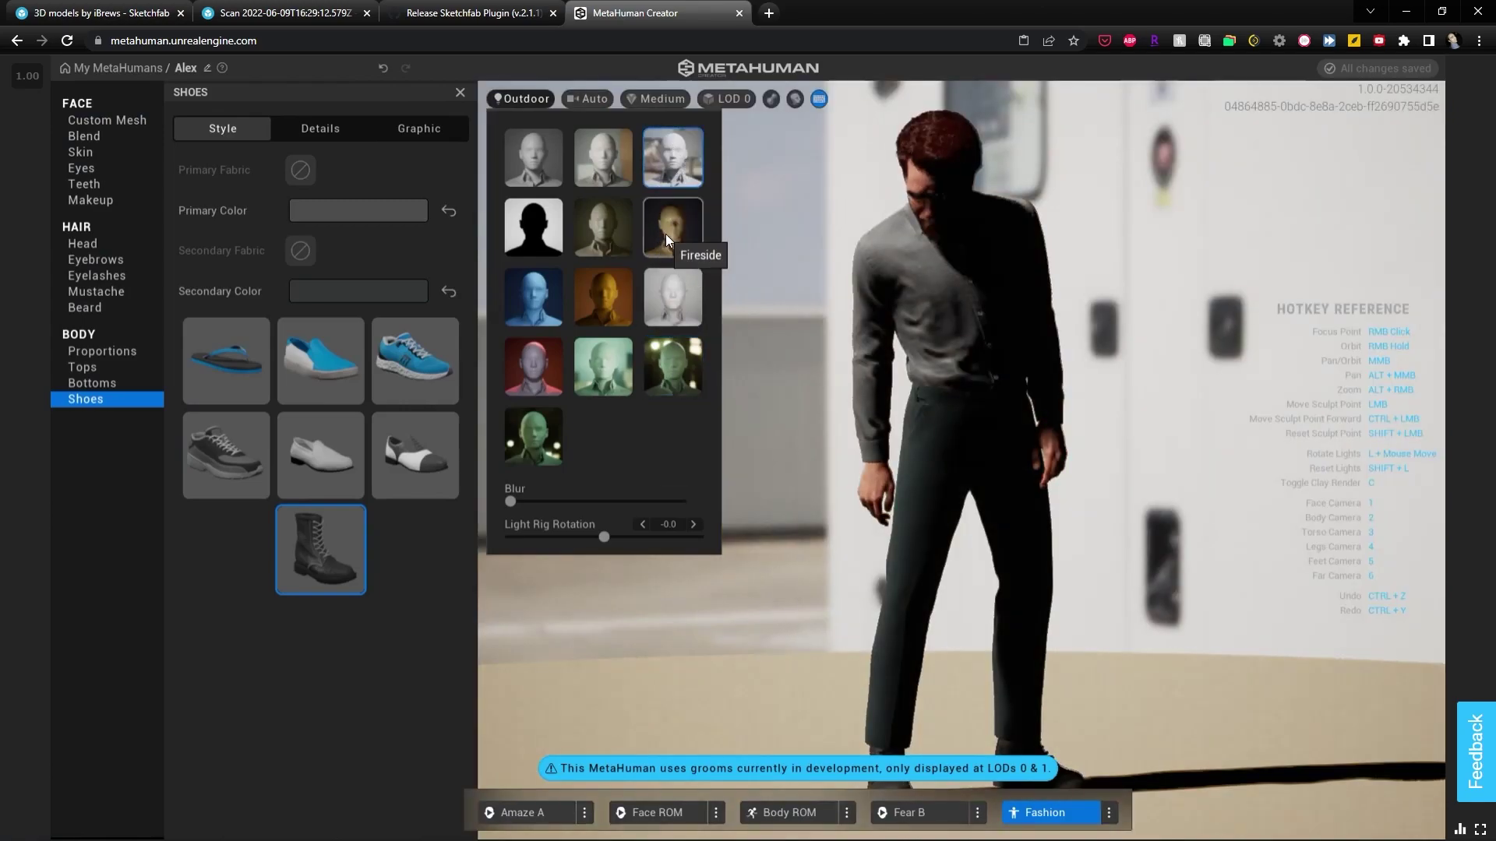
left_click(666, 234)
left_click(1083, 474)
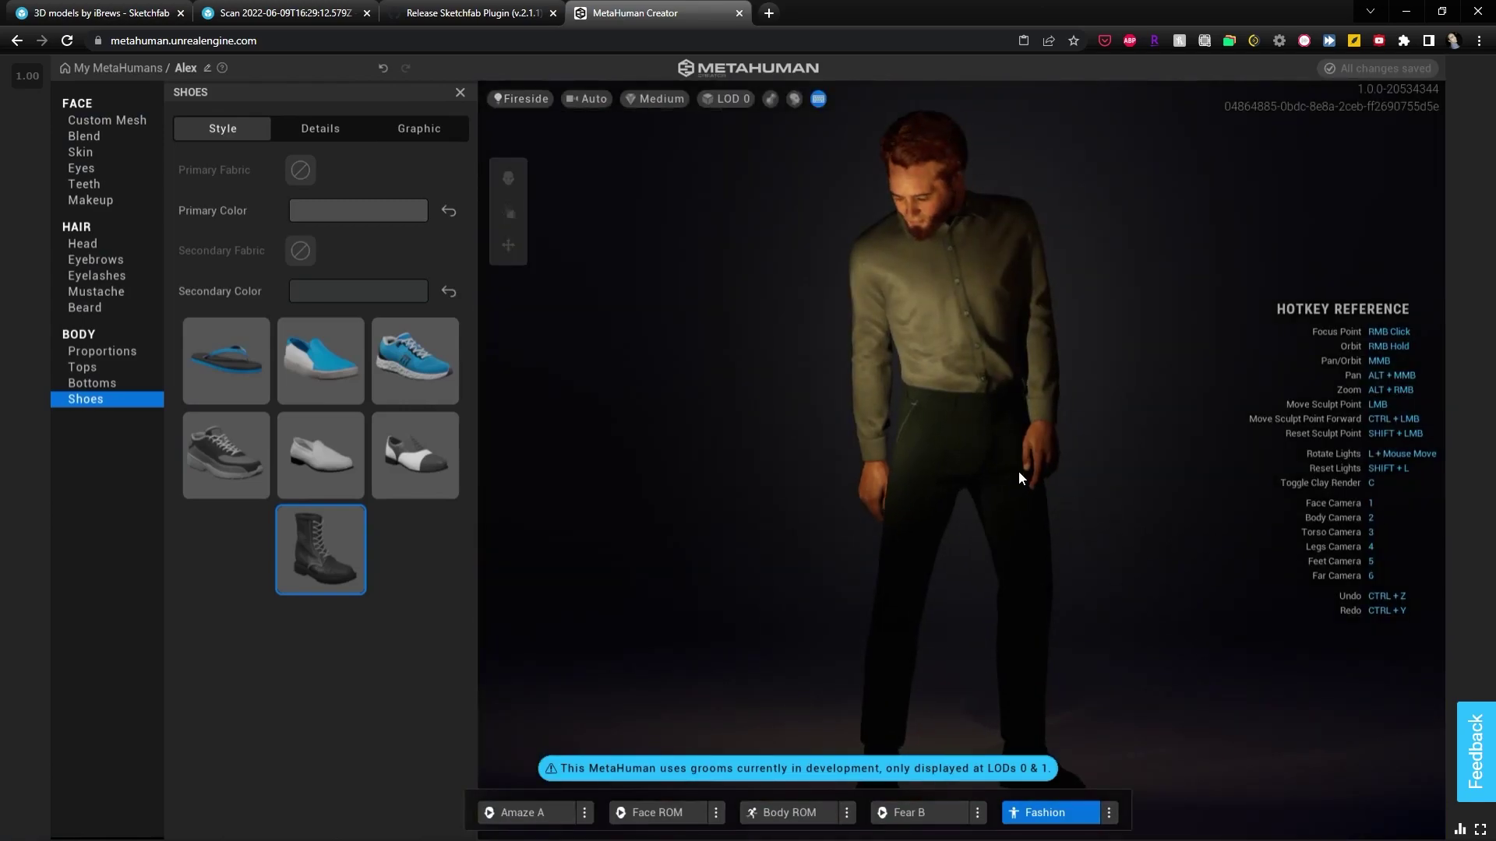
scroll(941, 413, "up", 5)
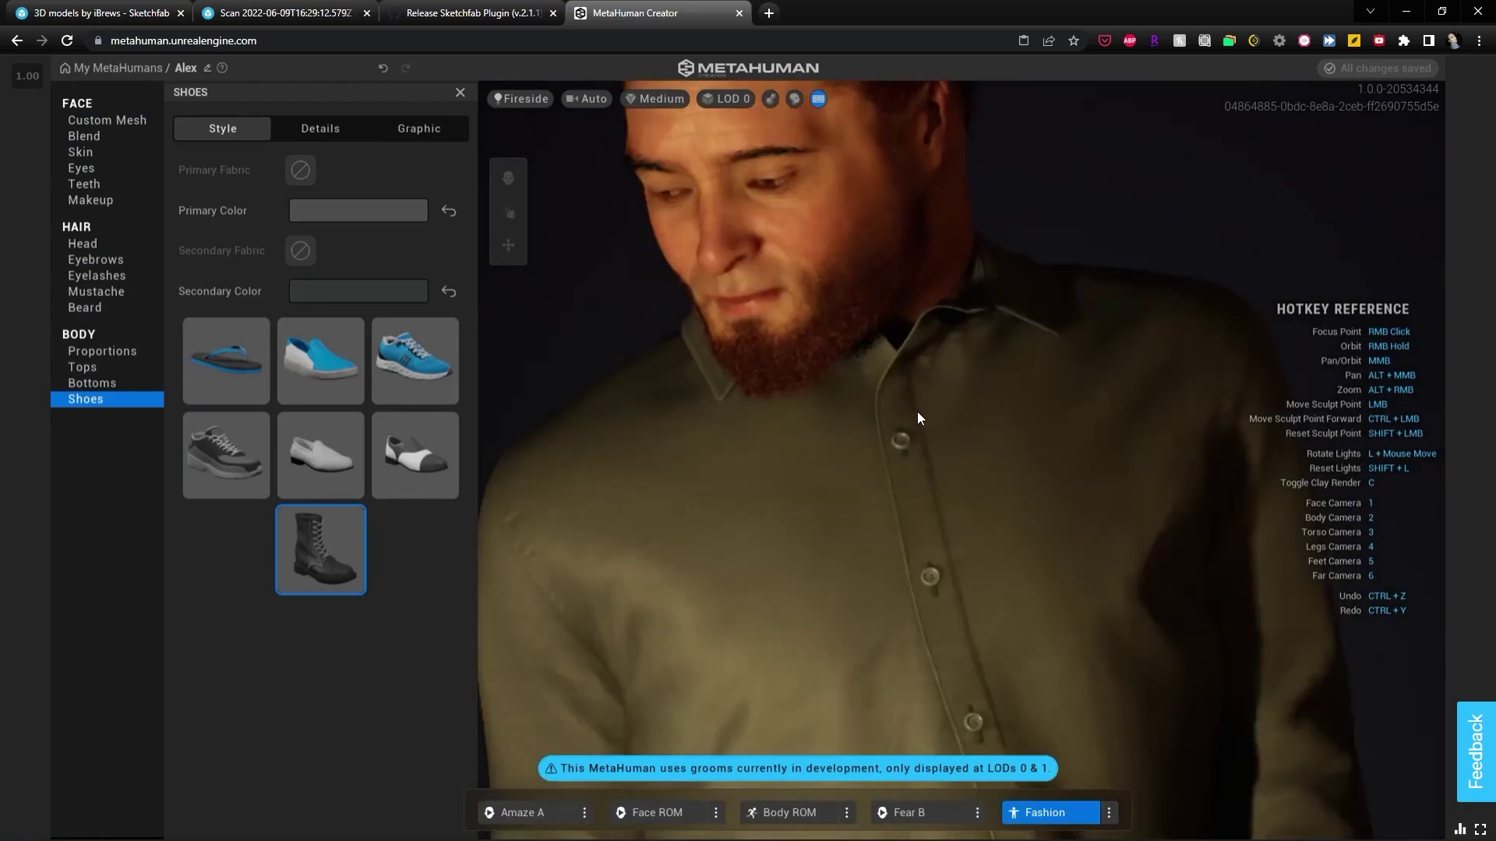
middle_click_drag(917, 412, 939, 469)
Switch the Fashion slot to Body ROM and inspect the animation from several camera angles
left_click(1108, 812)
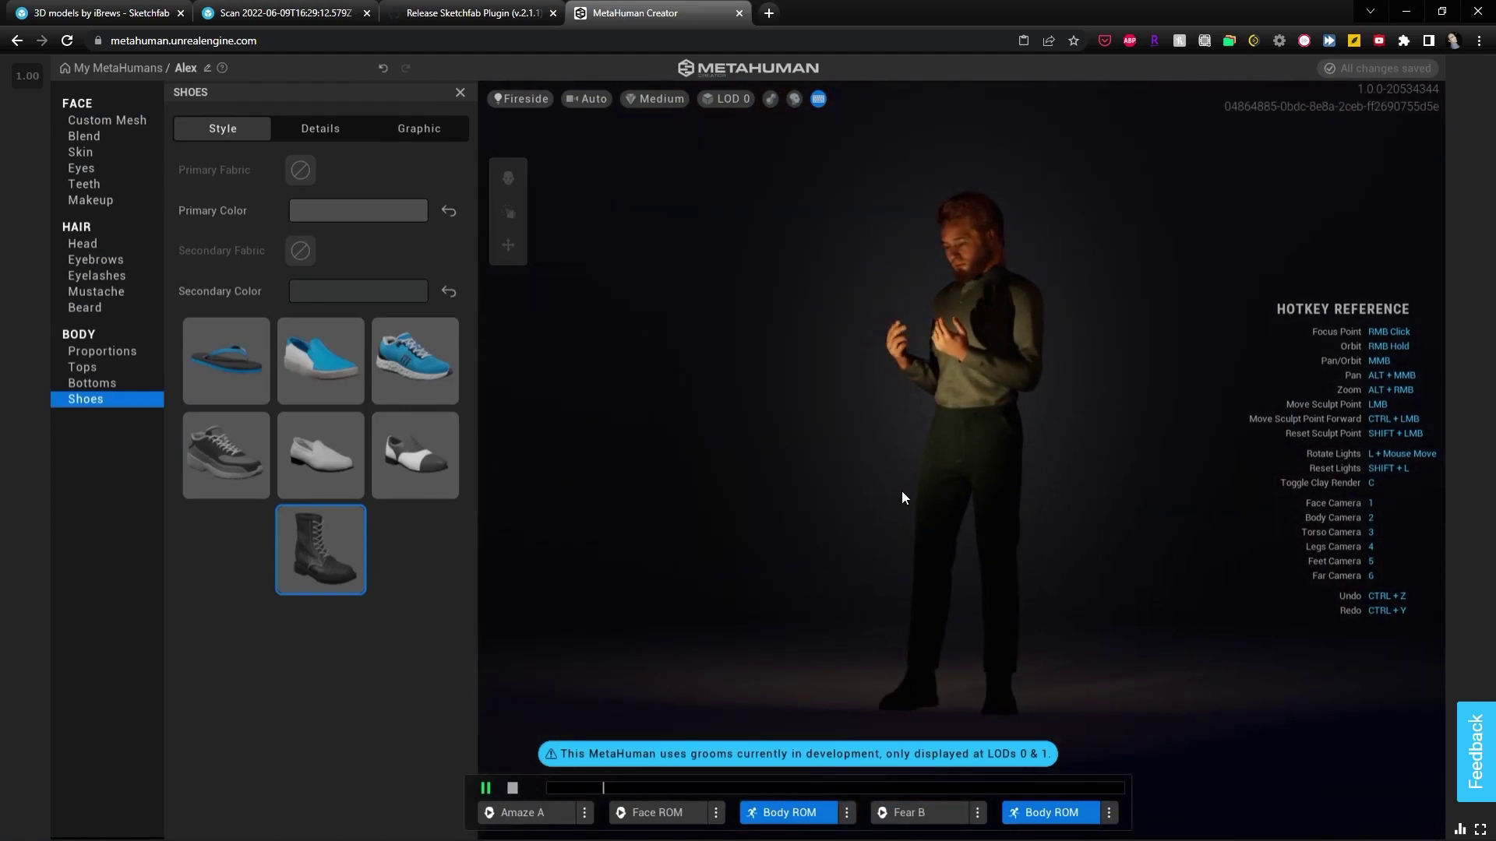
right_click_drag(901, 491, 1189, 491)
scroll(944, 223, "up", 5)
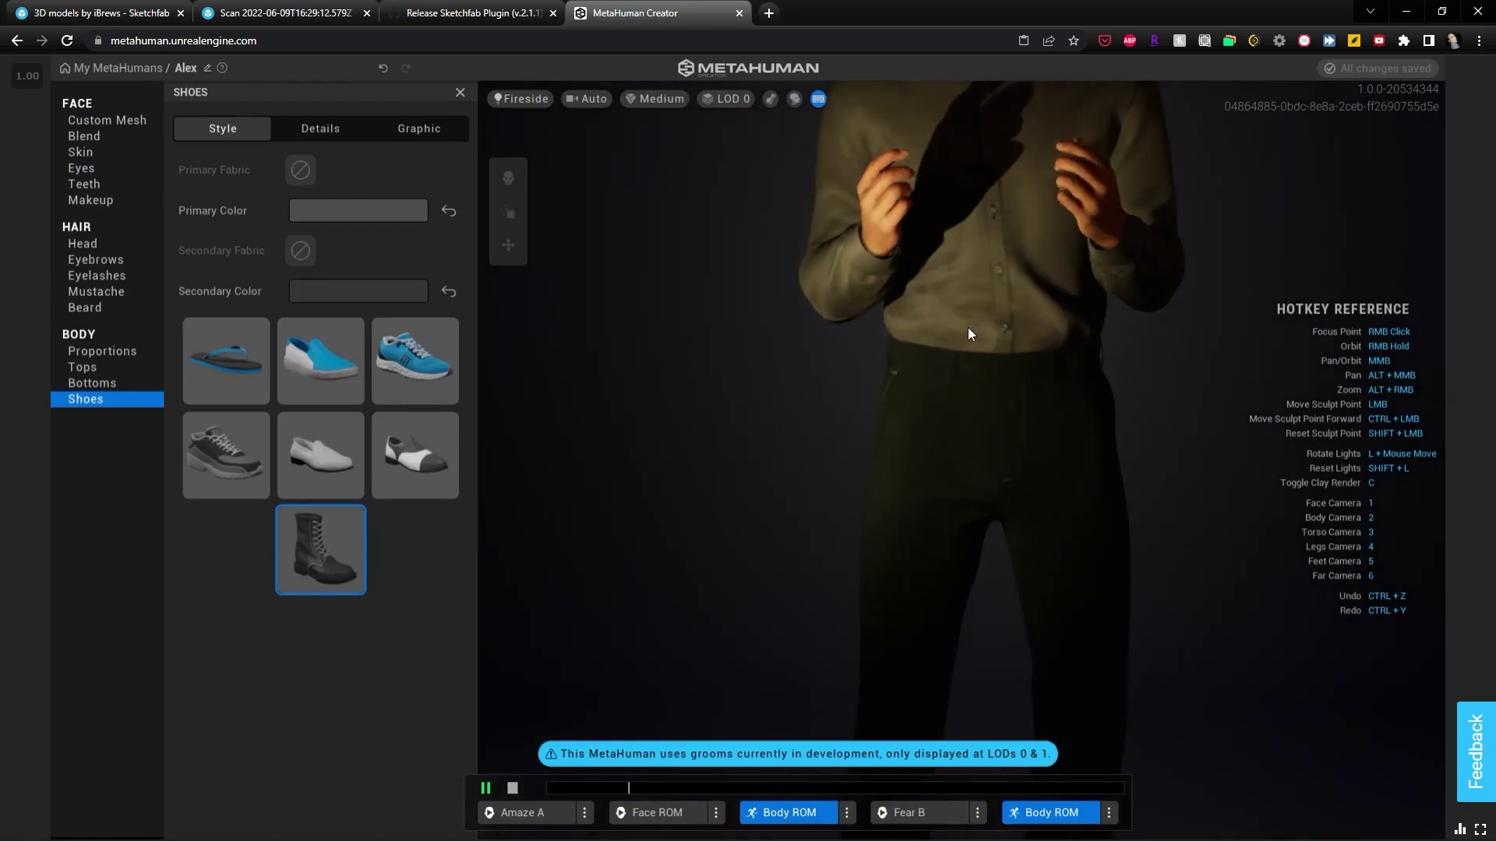
middle_click_drag(967, 328, 927, 555)
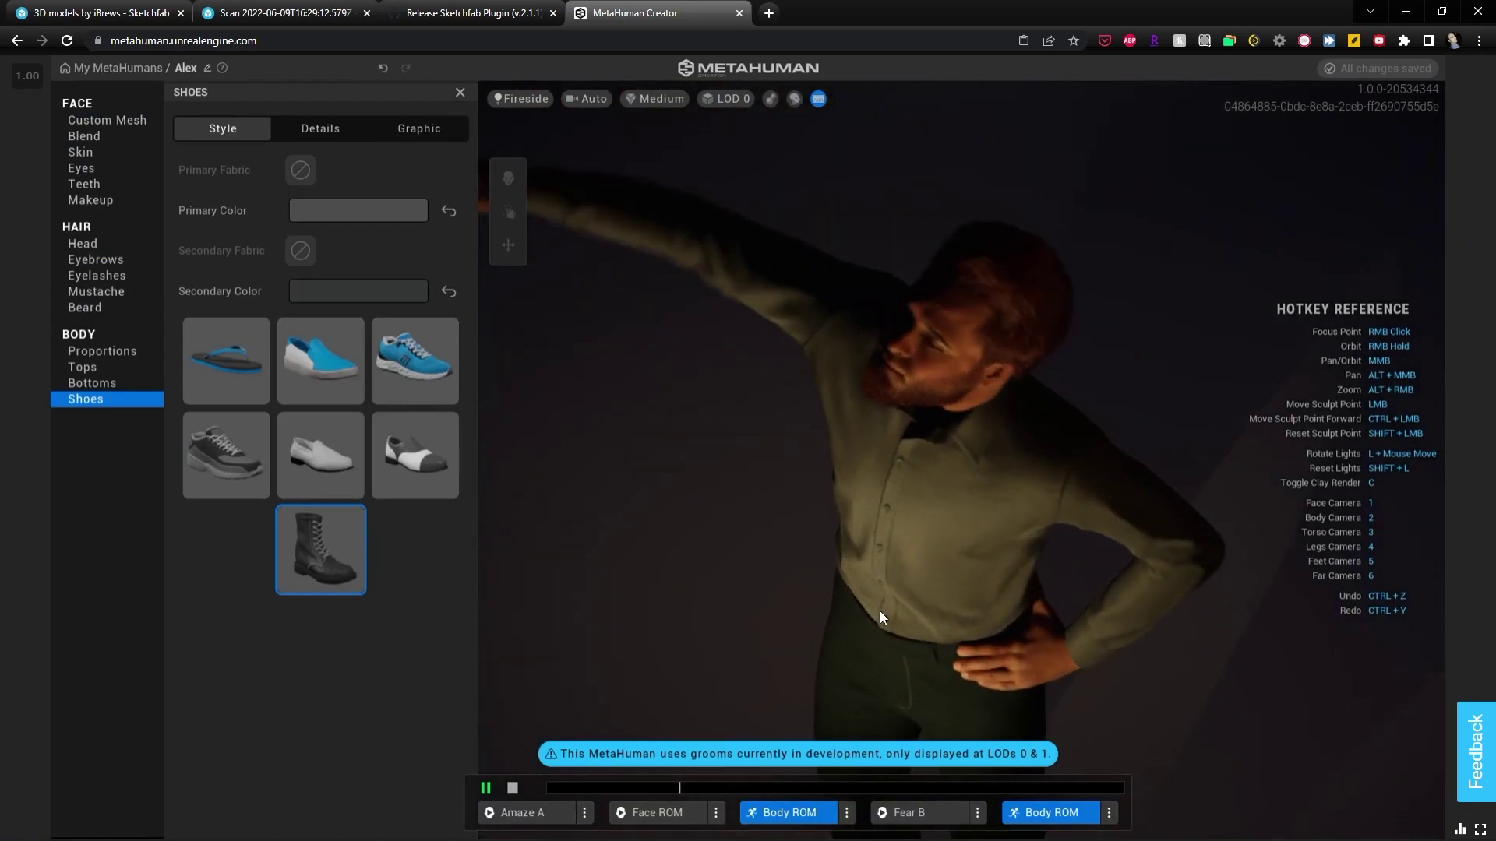
right_click_drag(881, 611, 1143, 442)
scroll(1073, 438, "down", 5)
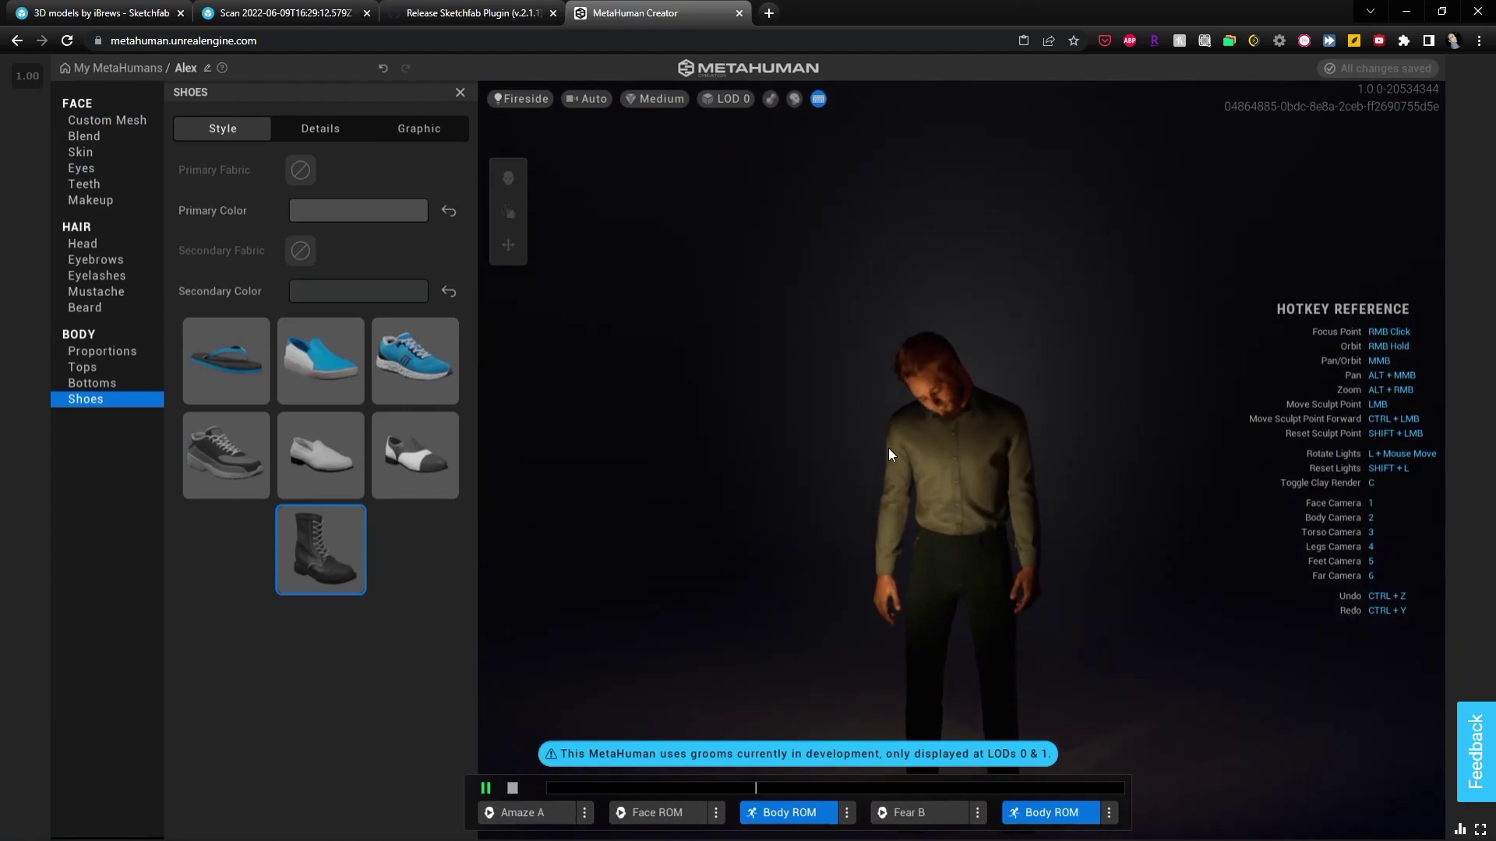
scroll(986, 297, "up", 3)
middle_click_drag(986, 298, 968, 413)
scroll(946, 298, "up", 3)
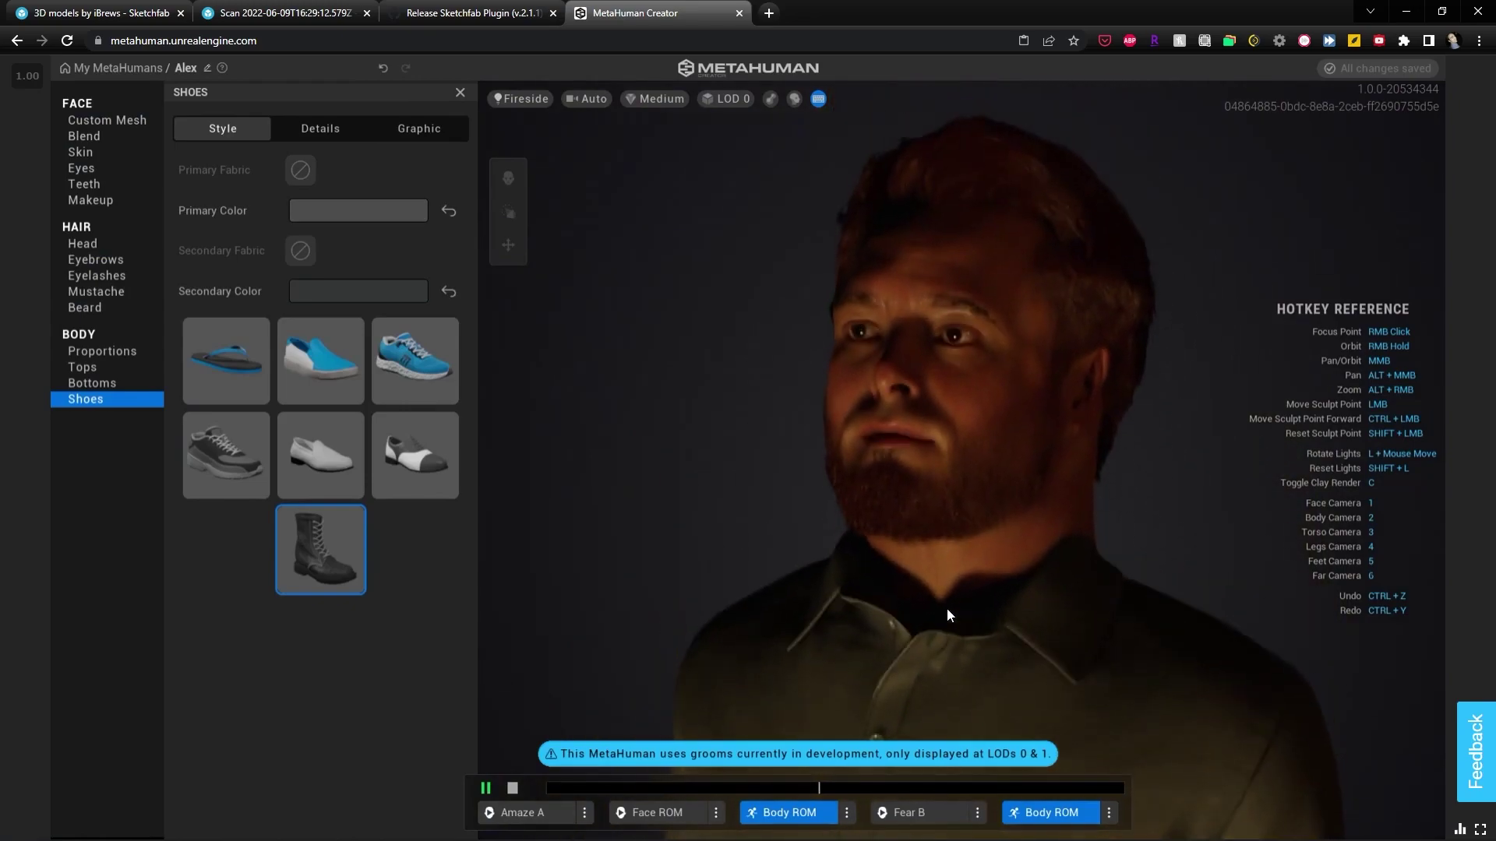
scroll(1136, 503, "down", 5)
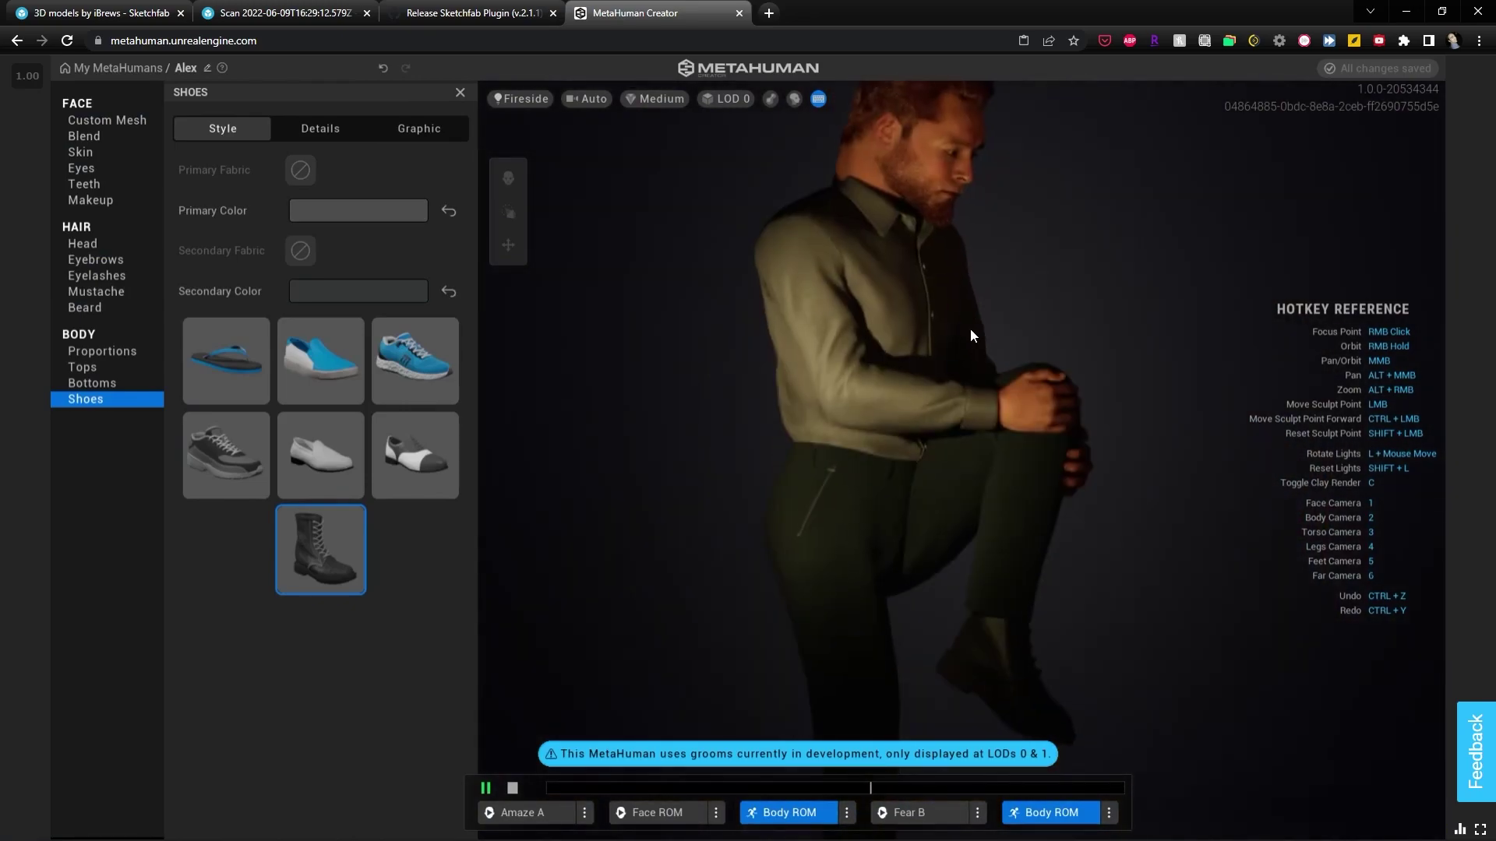
scroll(974, 350, "down", 5)
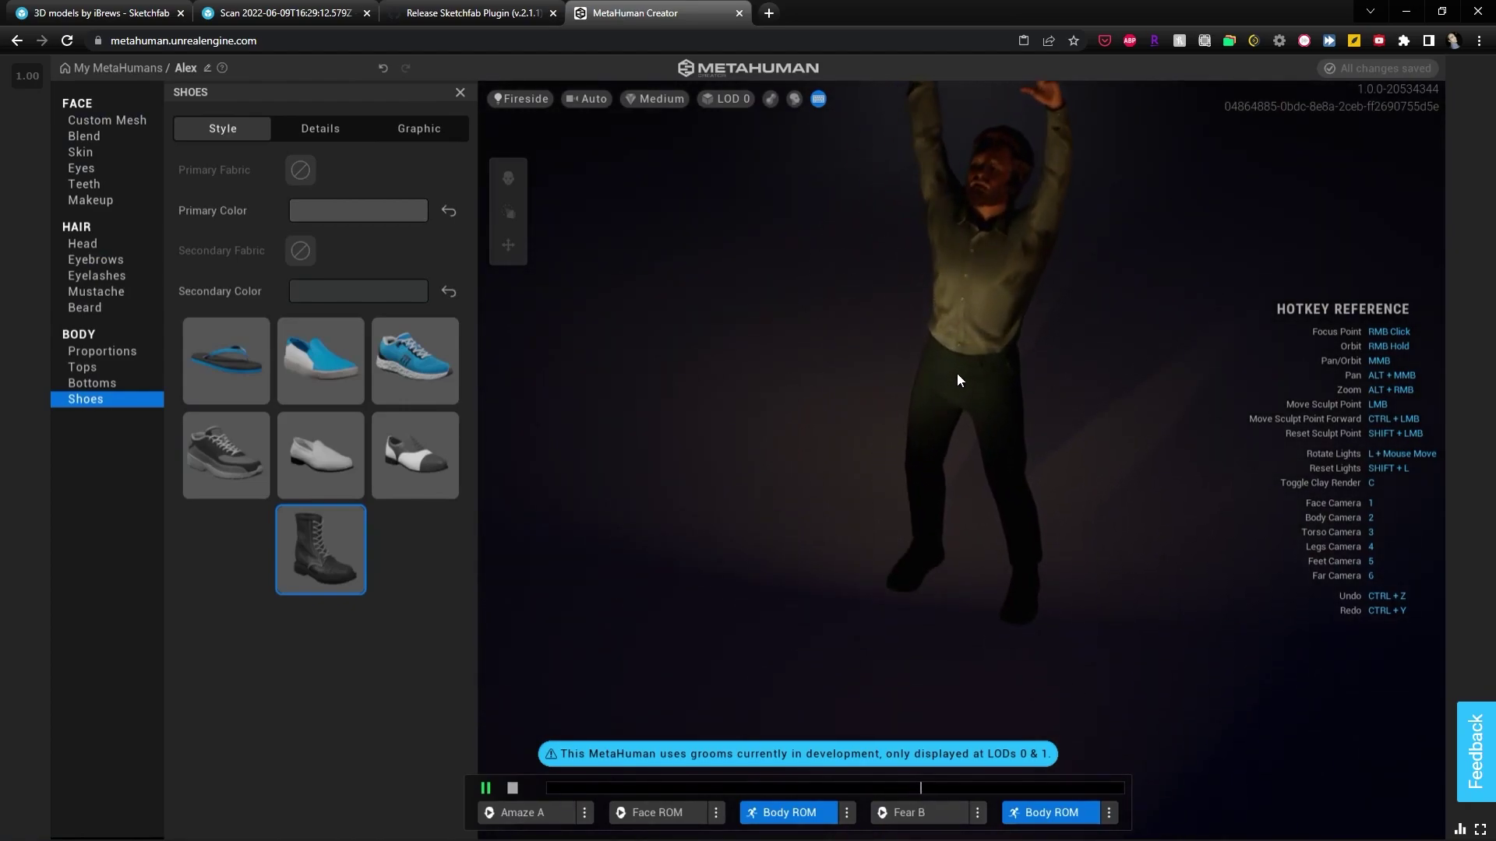
left_click(1109, 813)
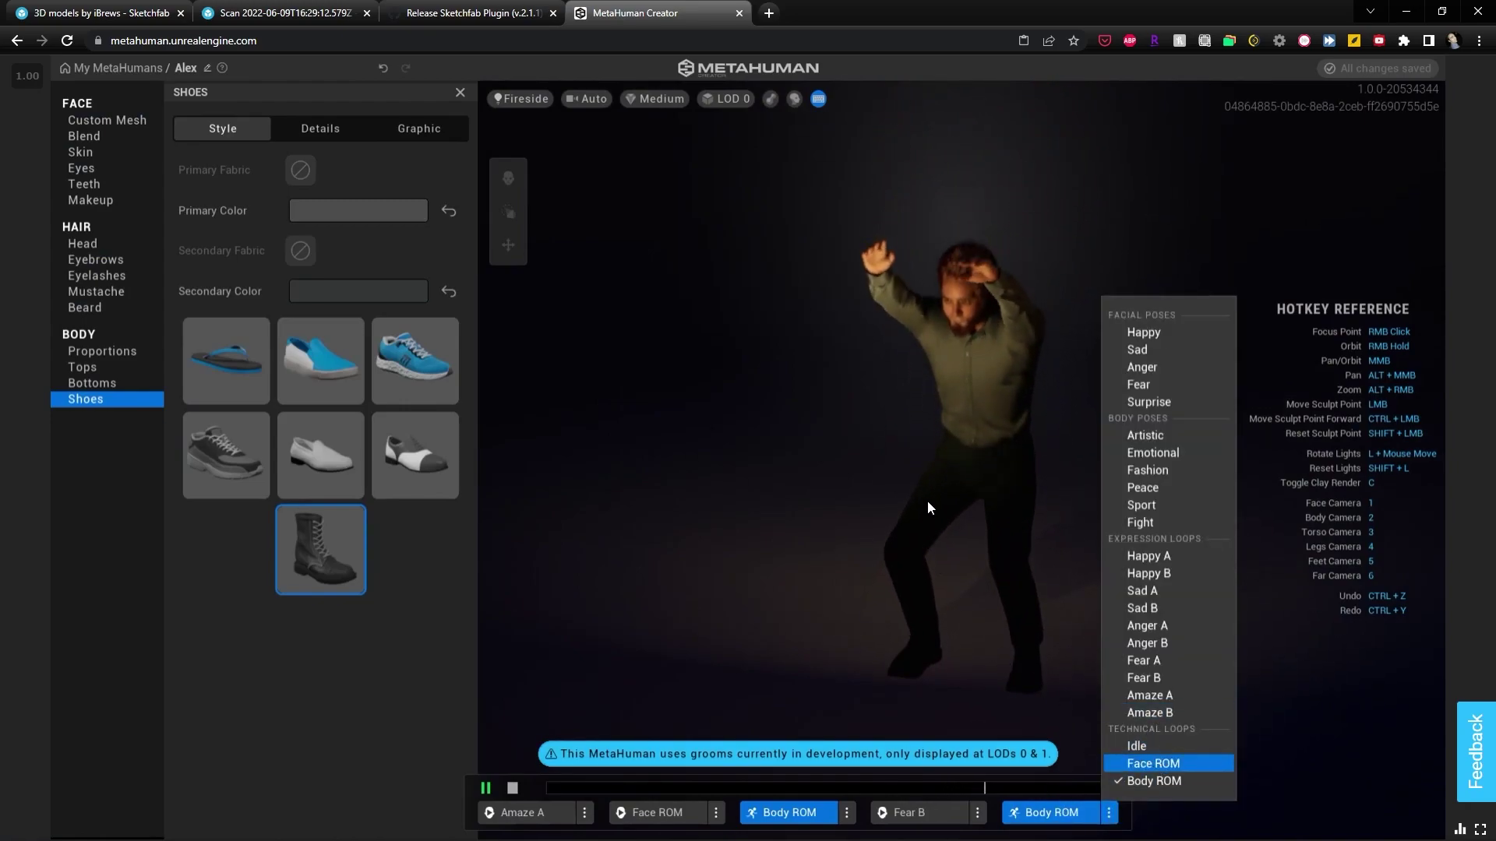
Set the last preview slot to Face ROM and zoom in on Alex's face
key("Return")
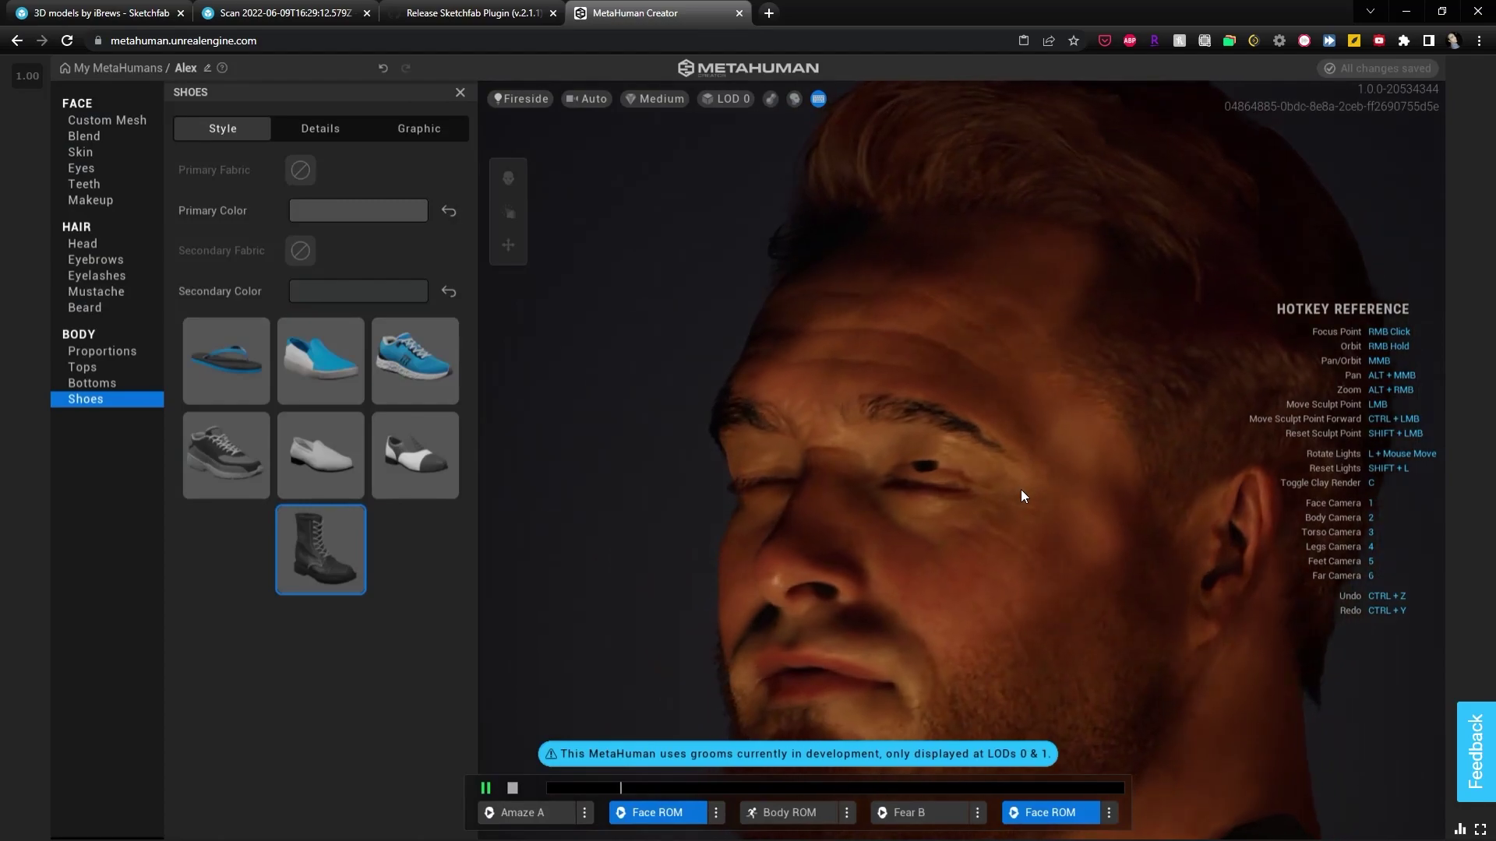
scroll(901, 526, "up", 5)
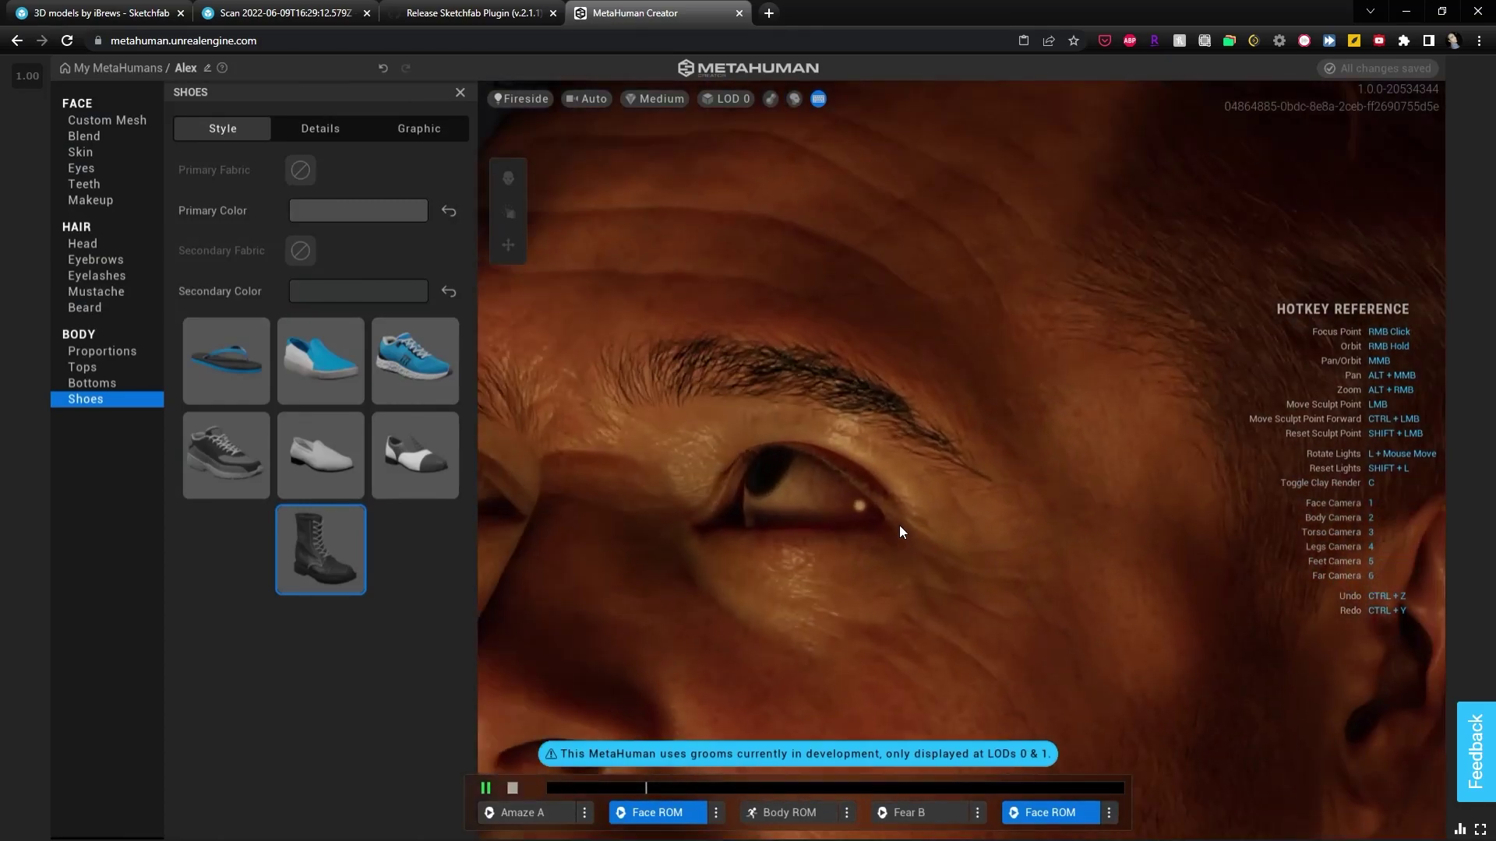